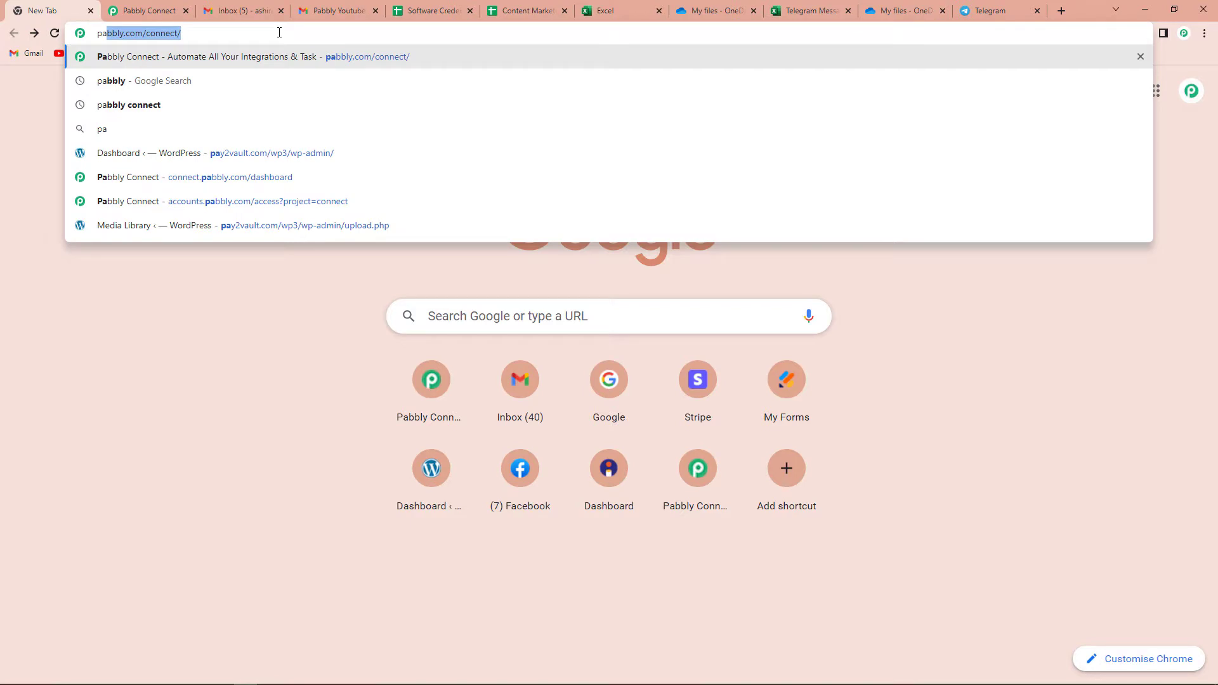
# Load pabbly.com/connect, sign in to the account and access the Pabbly Connect dashboard
pyautogui.press('Return')
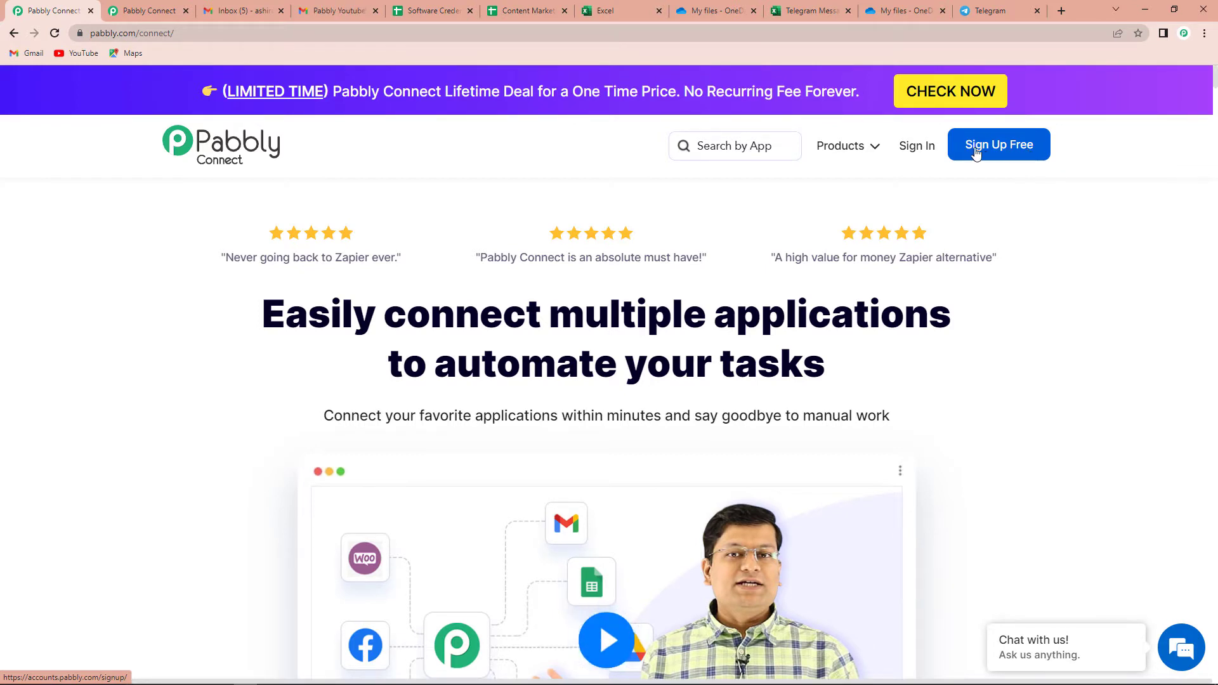
pyautogui.click(913, 147)
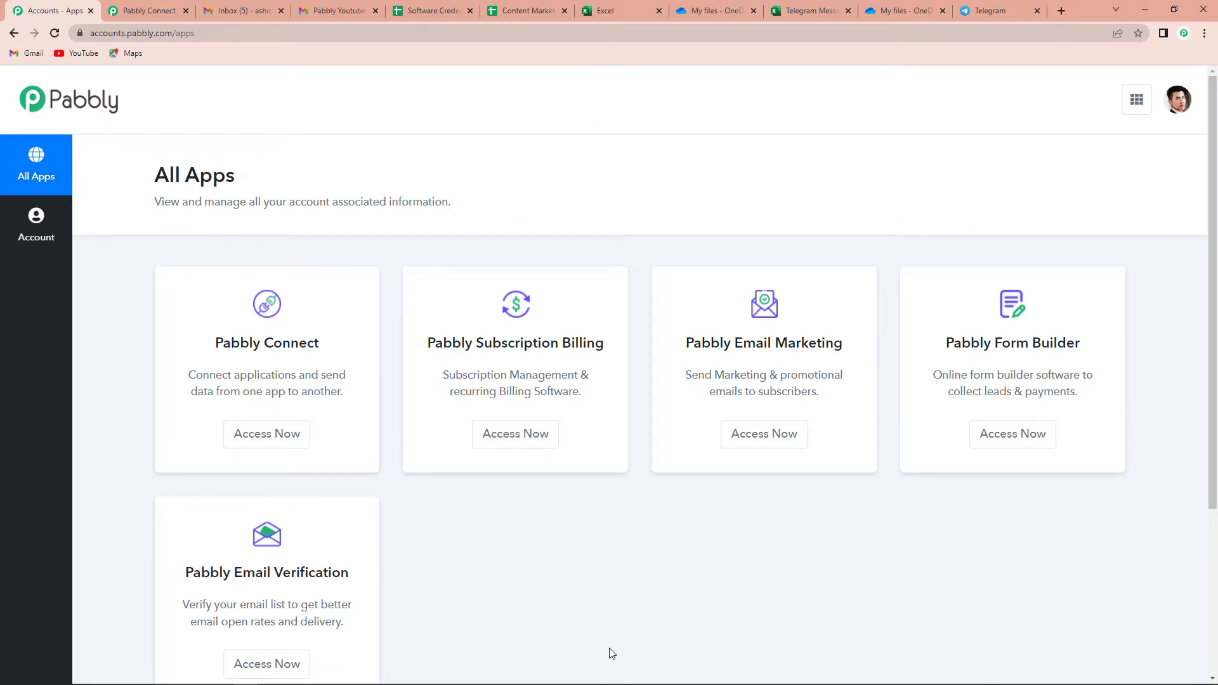
pyautogui.click(279, 440)
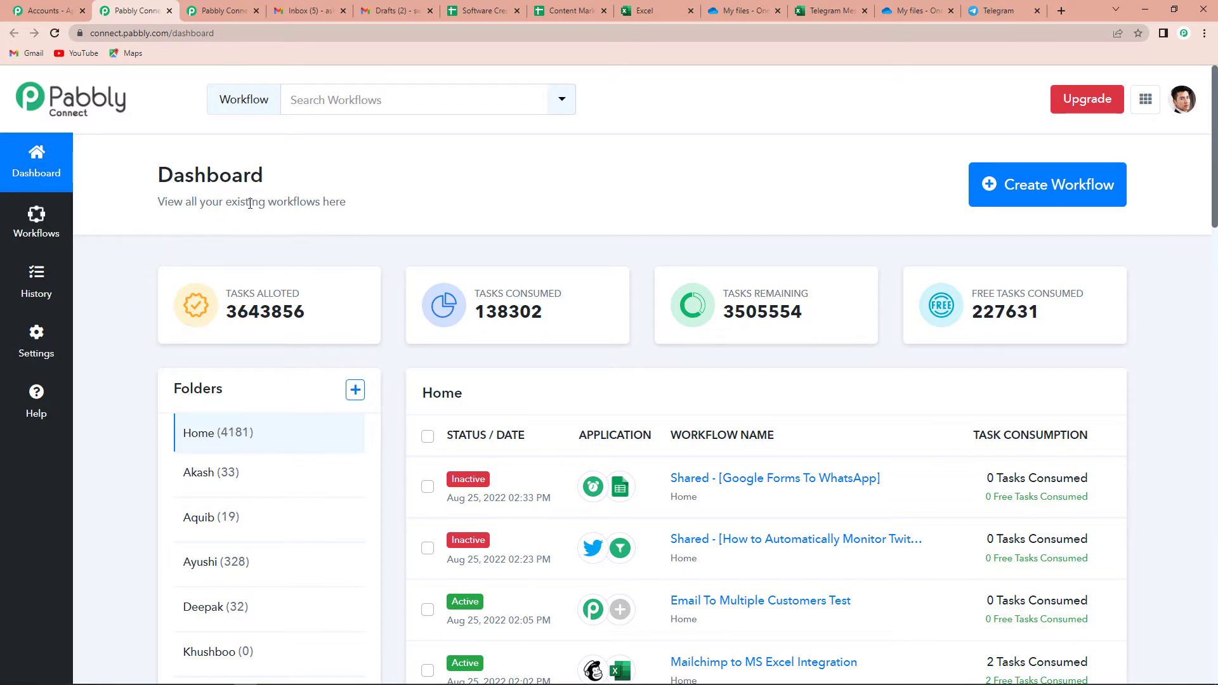
# Create a new workflow named "Telegram to MS Excel Integration"
pyautogui.click(1043, 192)
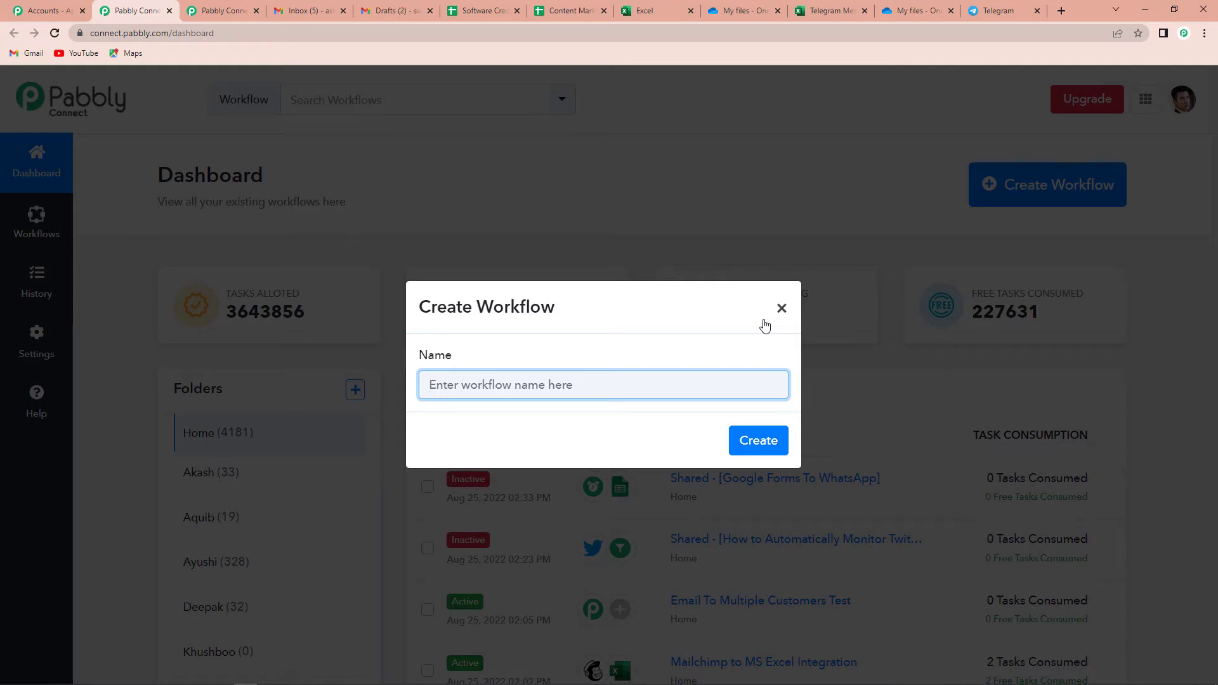
pyautogui.write('Mi')
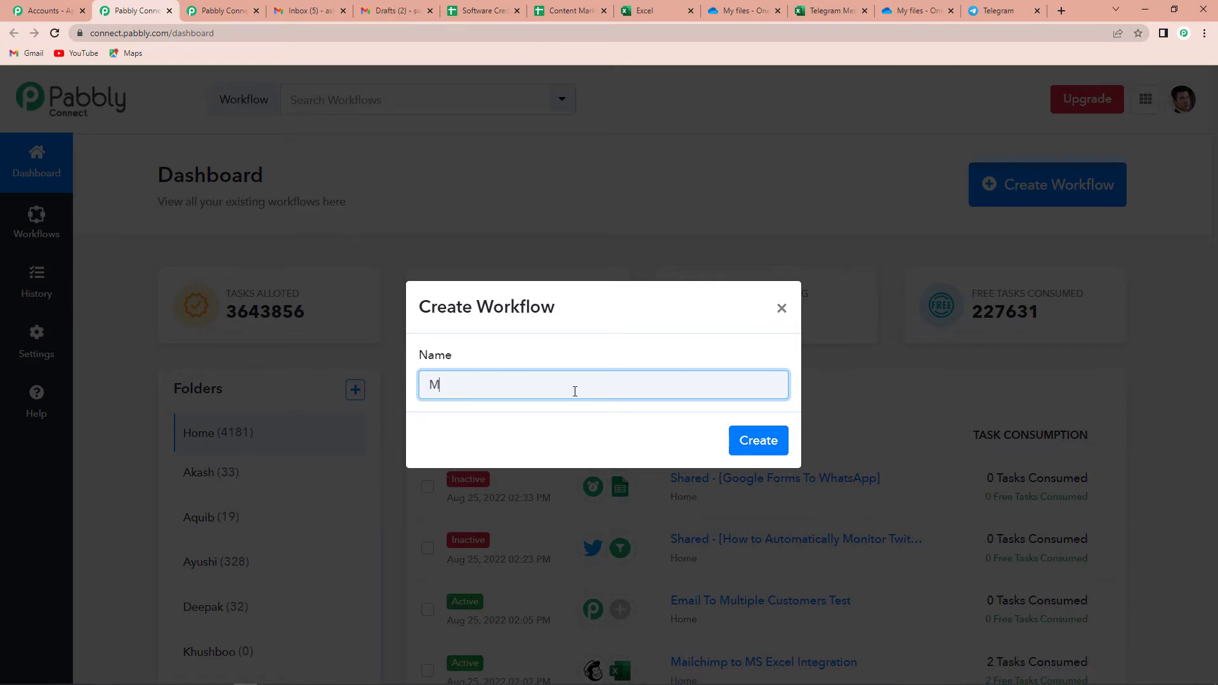
pyautogui.press('BackSpace')
pyautogui.press('BackSpace')
pyautogui.write('Telegram to MS Excel Integration')
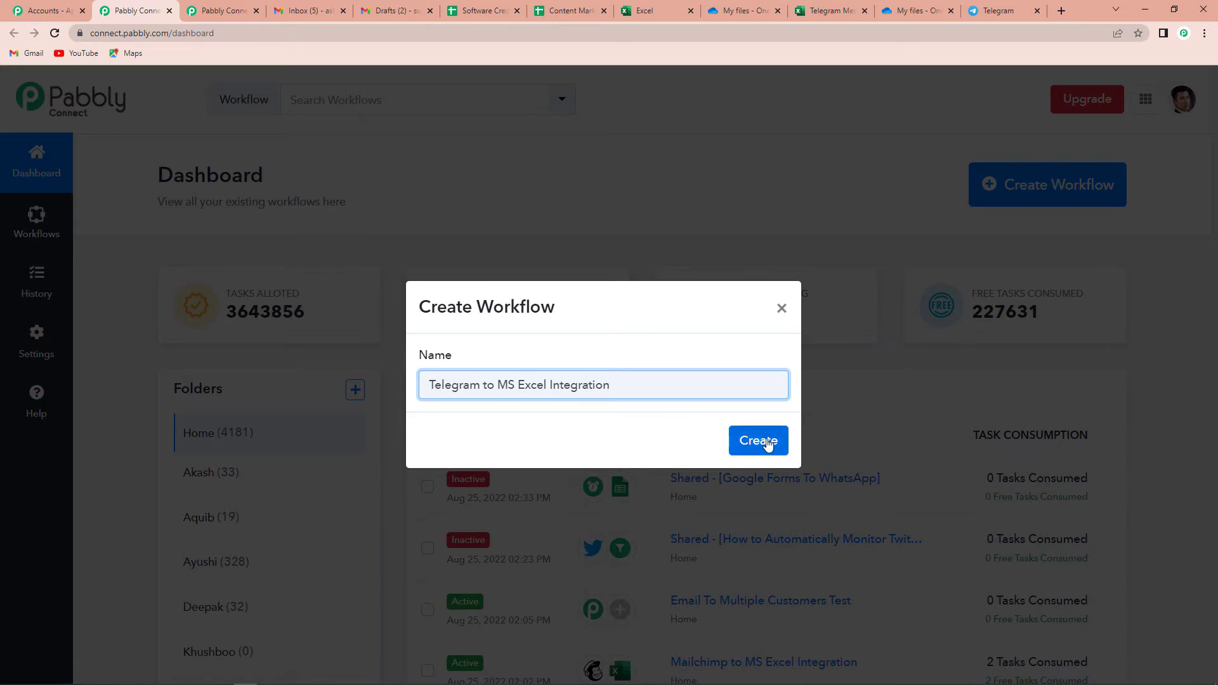
pyautogui.click(763, 441)
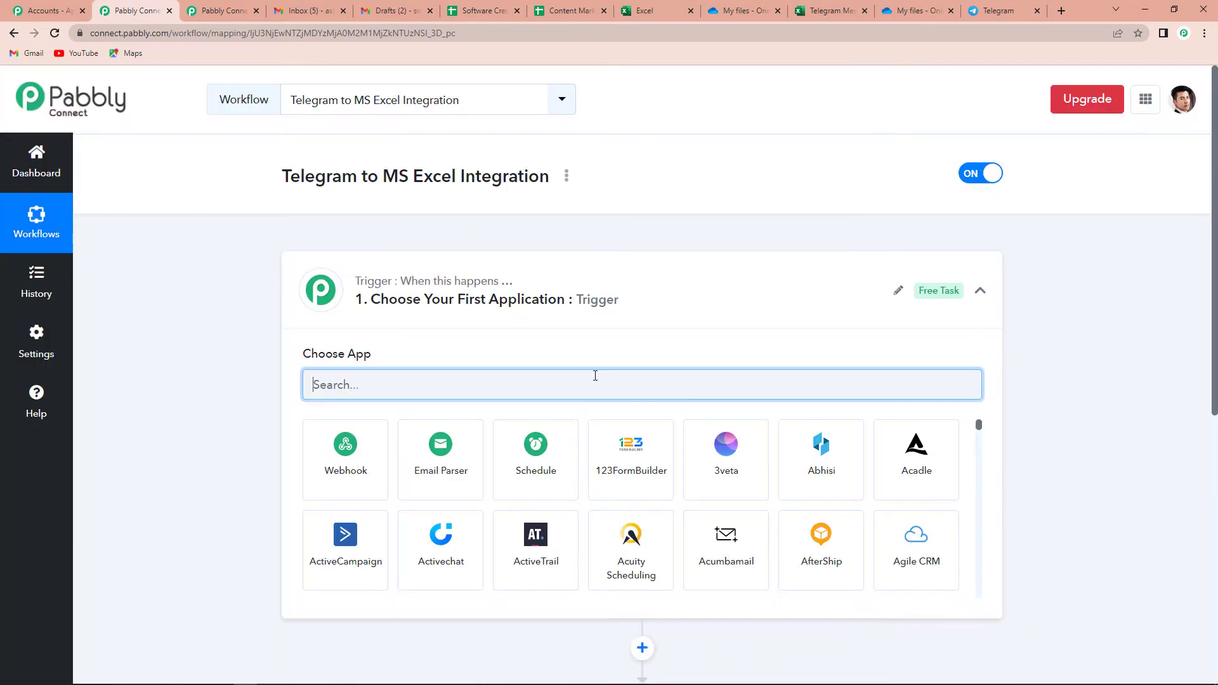
# Find Telegram Bot with the search term "tele" and choose it as the workflow's trigger app
pyautogui.scroll(-3, 584, 373)
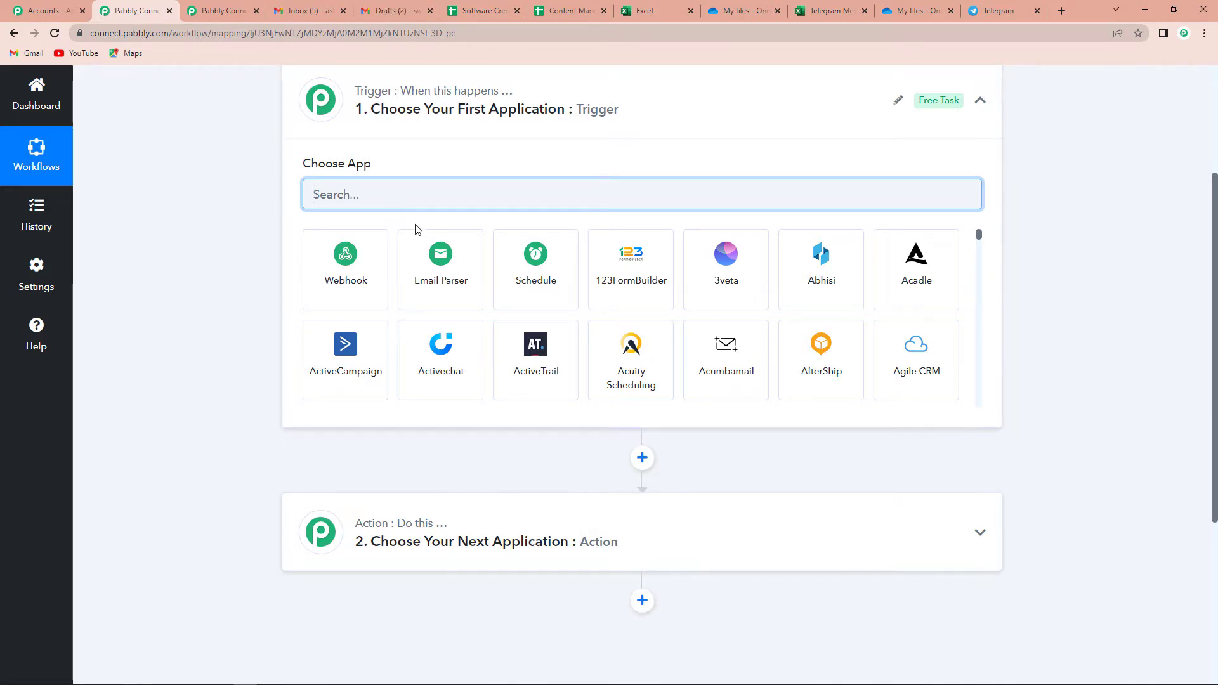
pyautogui.scroll(2, 413, 228)
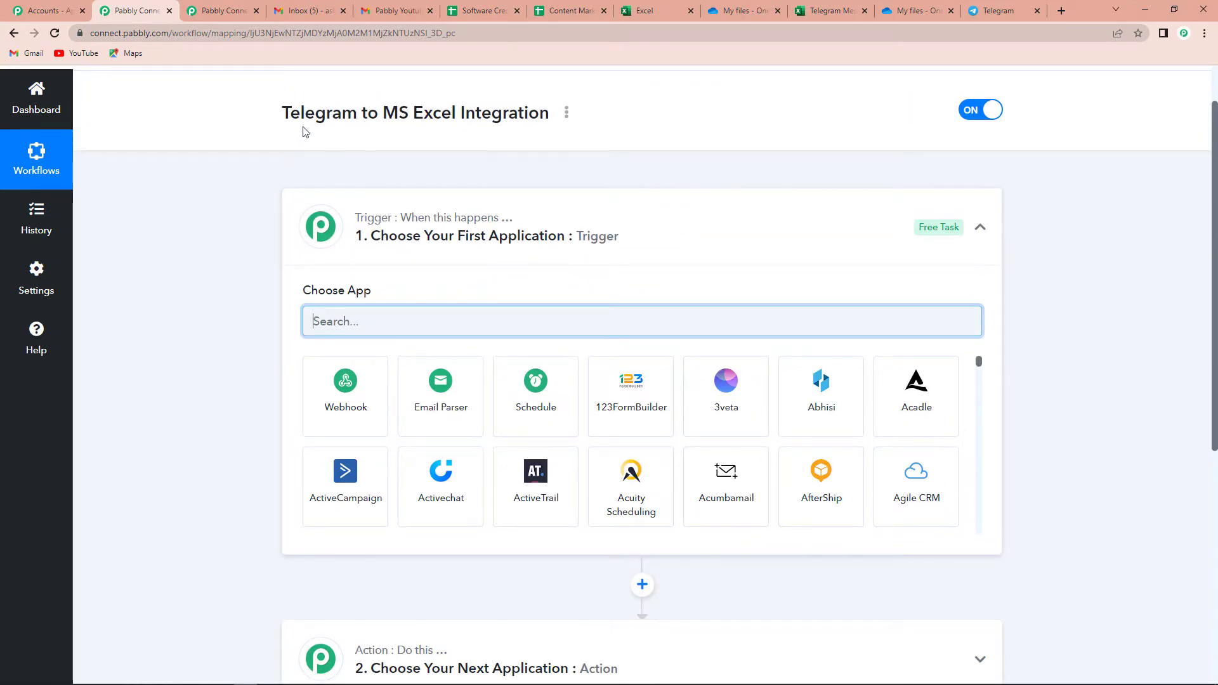
pyautogui.write('t')
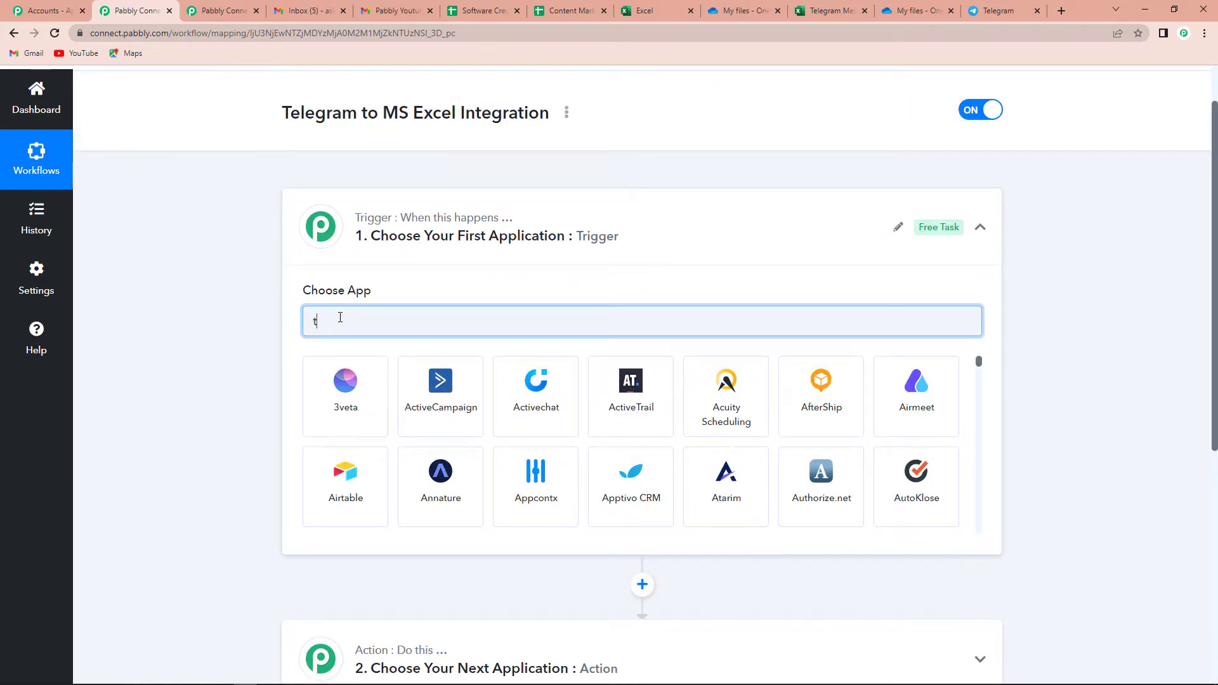
pyautogui.write('legra')
pyautogui.press('BackSpace')
pyautogui.press('BackSpace')
pyautogui.press('BackSpace')
pyautogui.press('BackSpace')
pyautogui.press('BackSpace')
pyautogui.press('BackSpace')
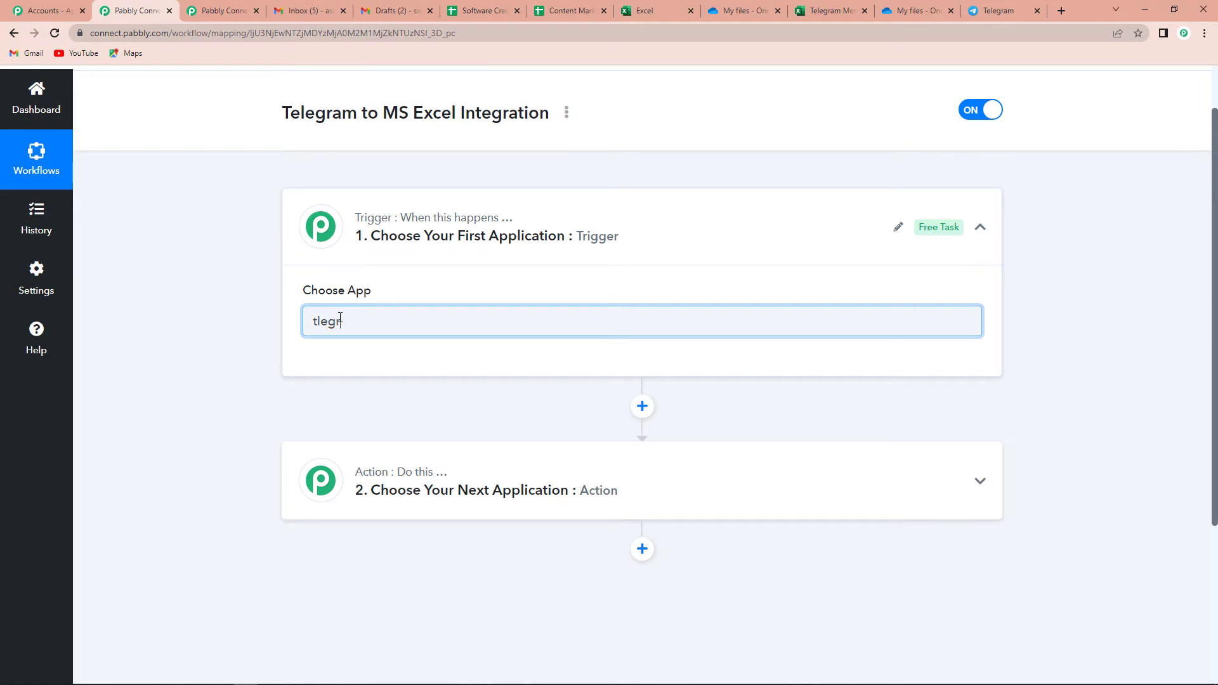
pyautogui.write('tele')
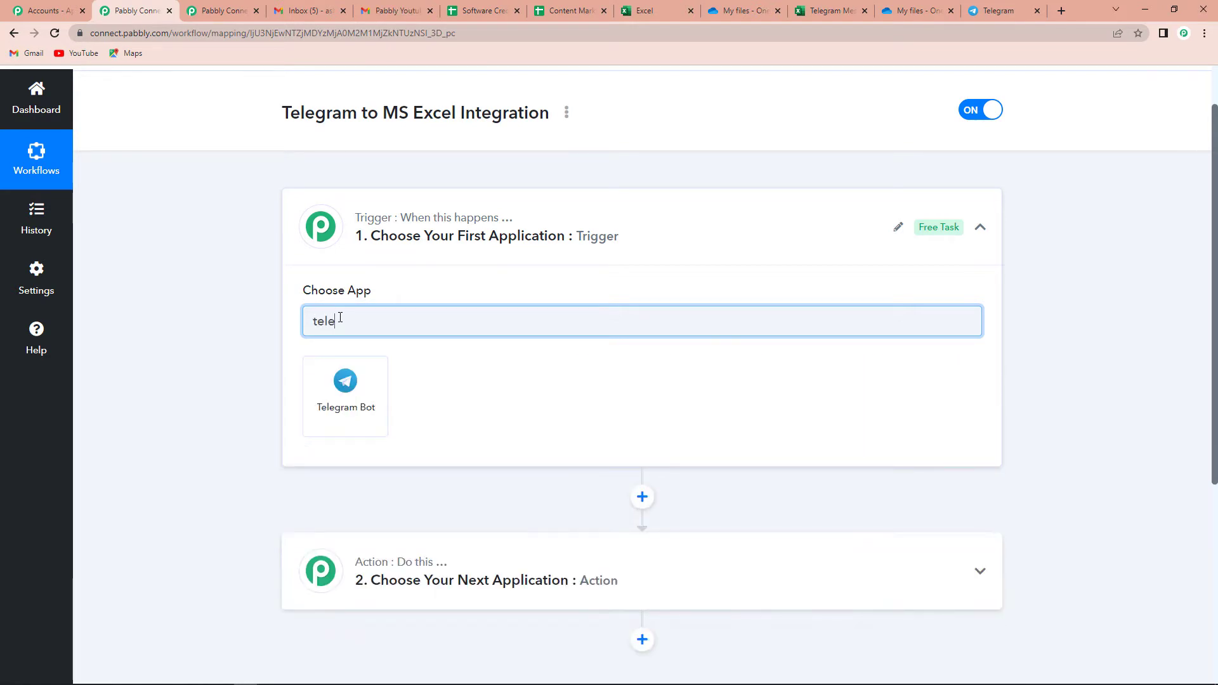
pyautogui.click(348, 386)
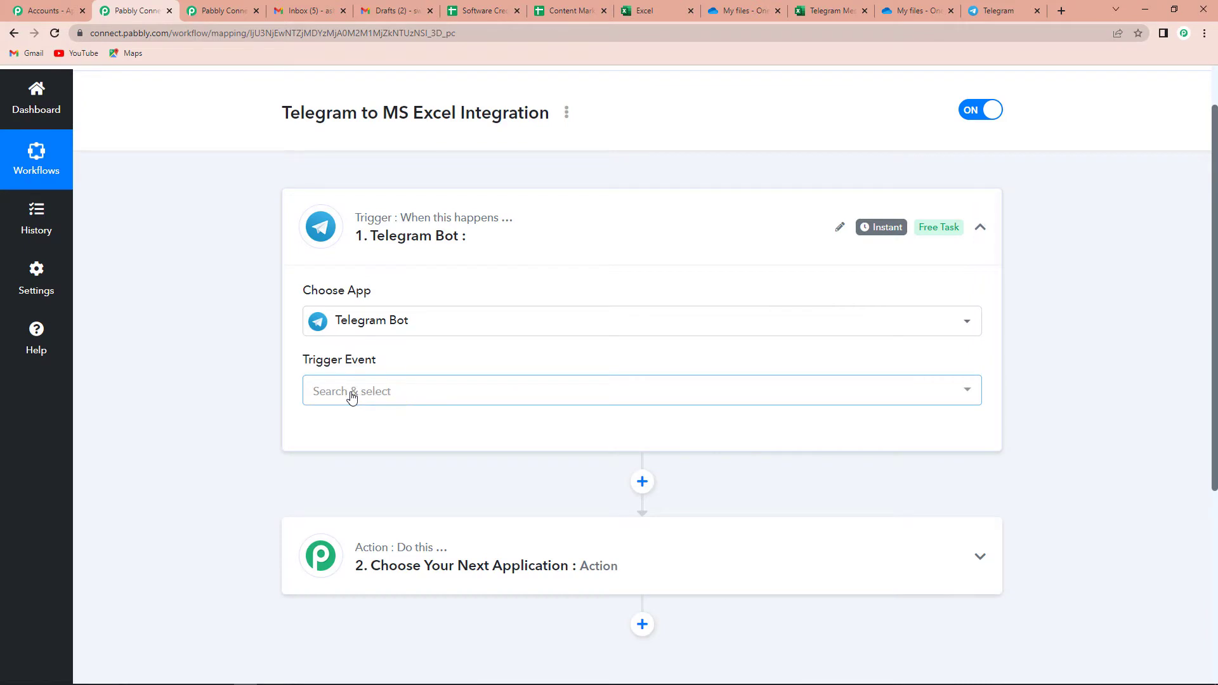
# Set the trigger event to Set Webhook / Watch Updates and choose to add a new Telegram Bot connection
pyautogui.click(352, 394)
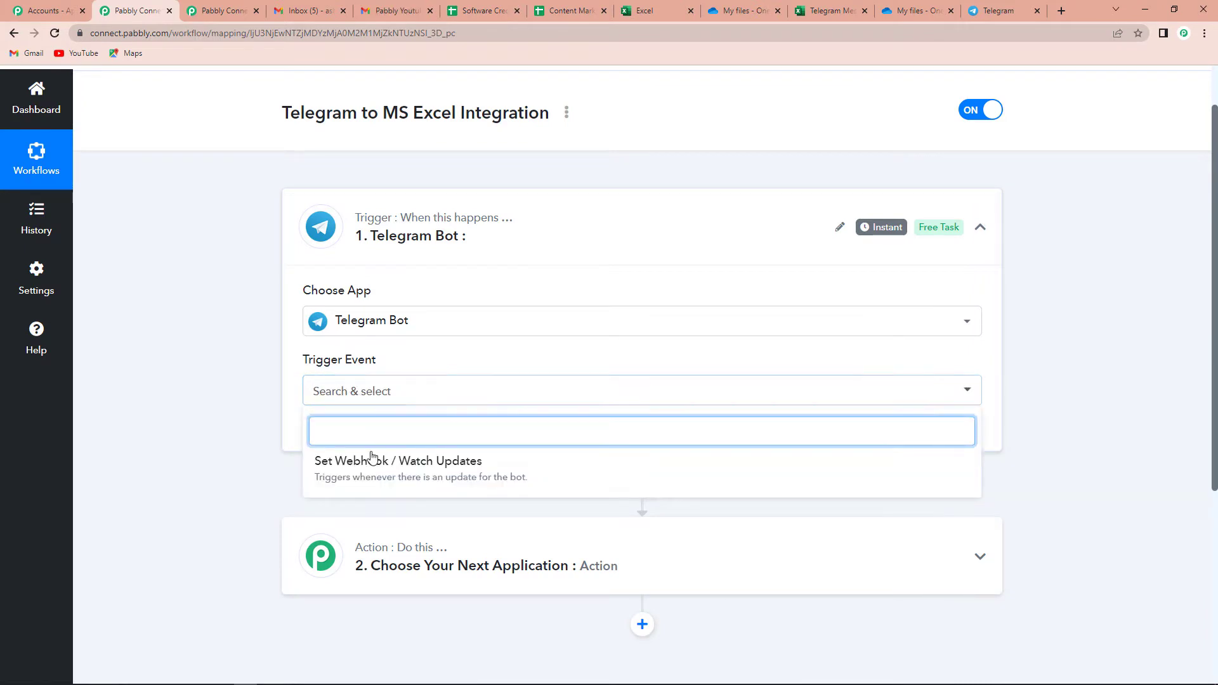
pyautogui.click(463, 473)
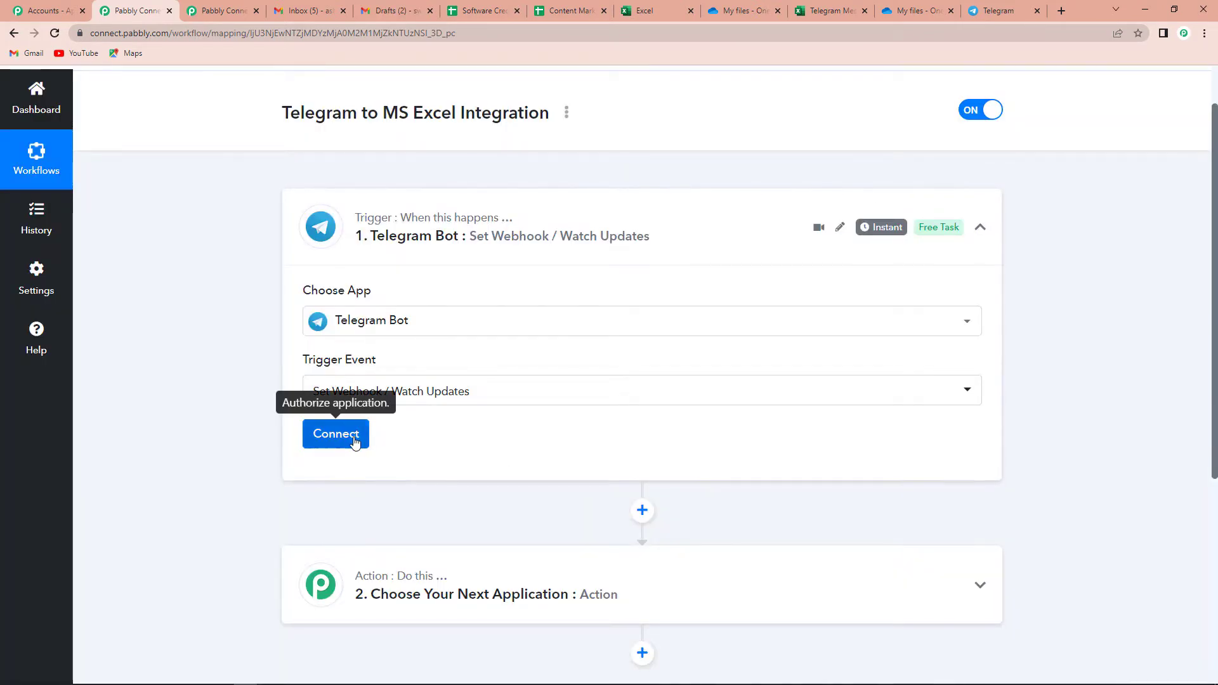
pyautogui.click(355, 442)
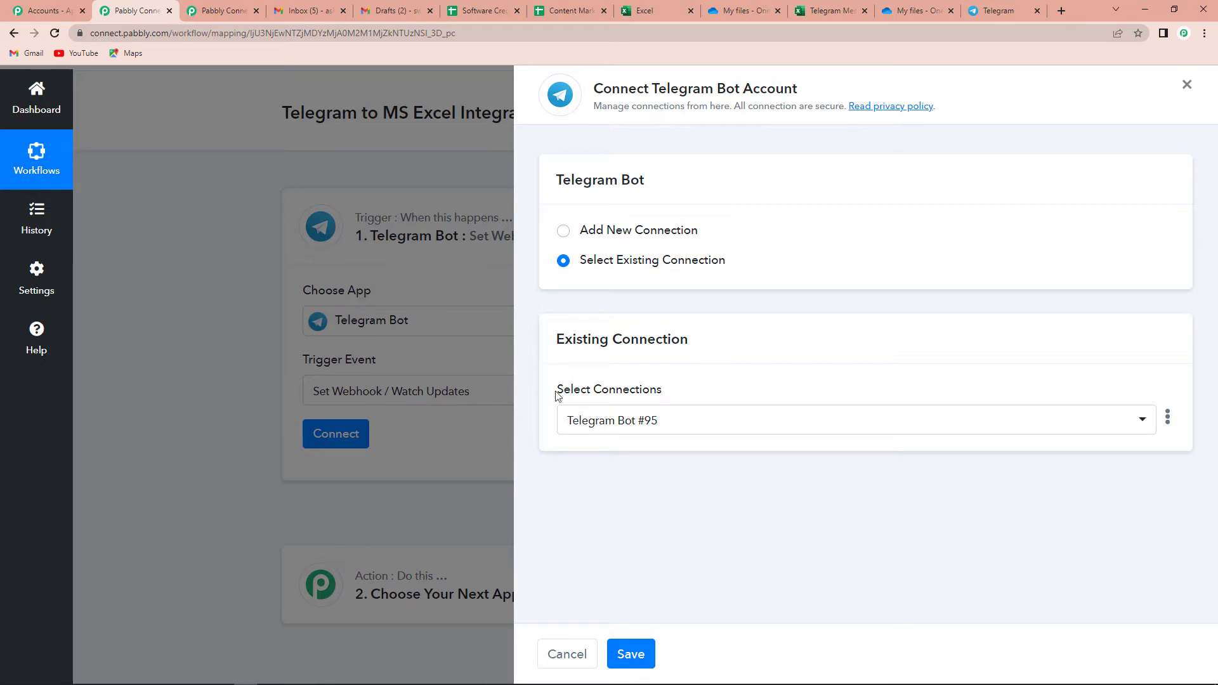
pyautogui.click(563, 232)
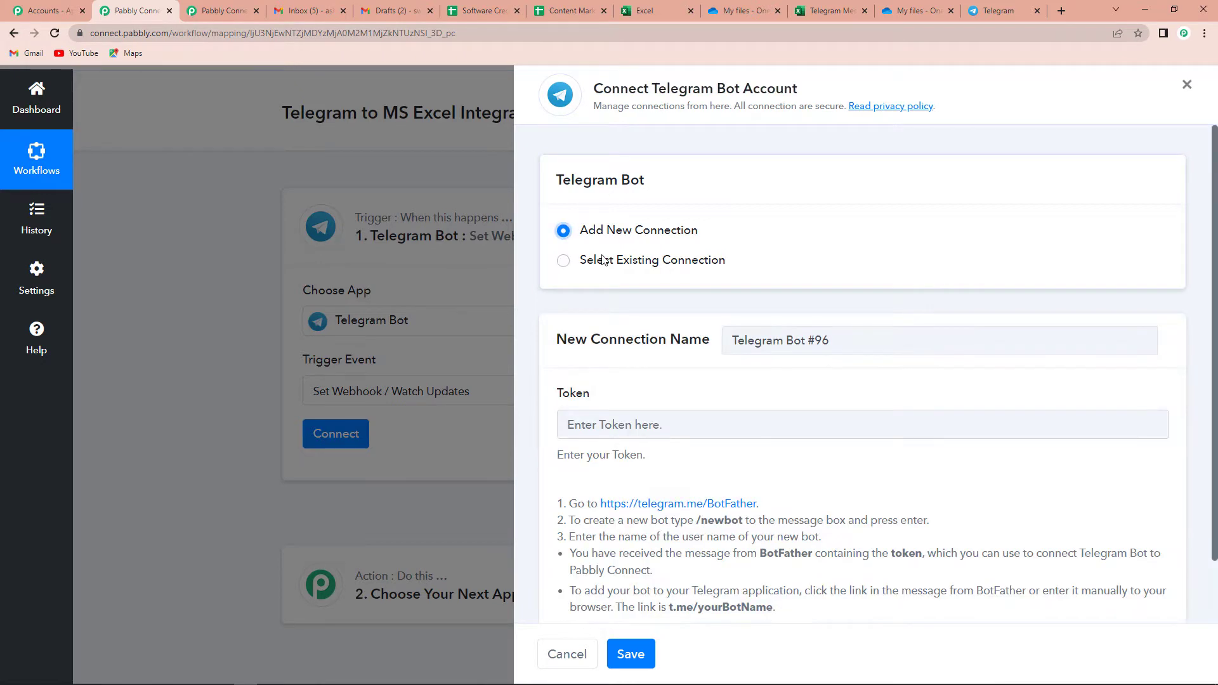
pyautogui.scroll(-1, 644, 291)
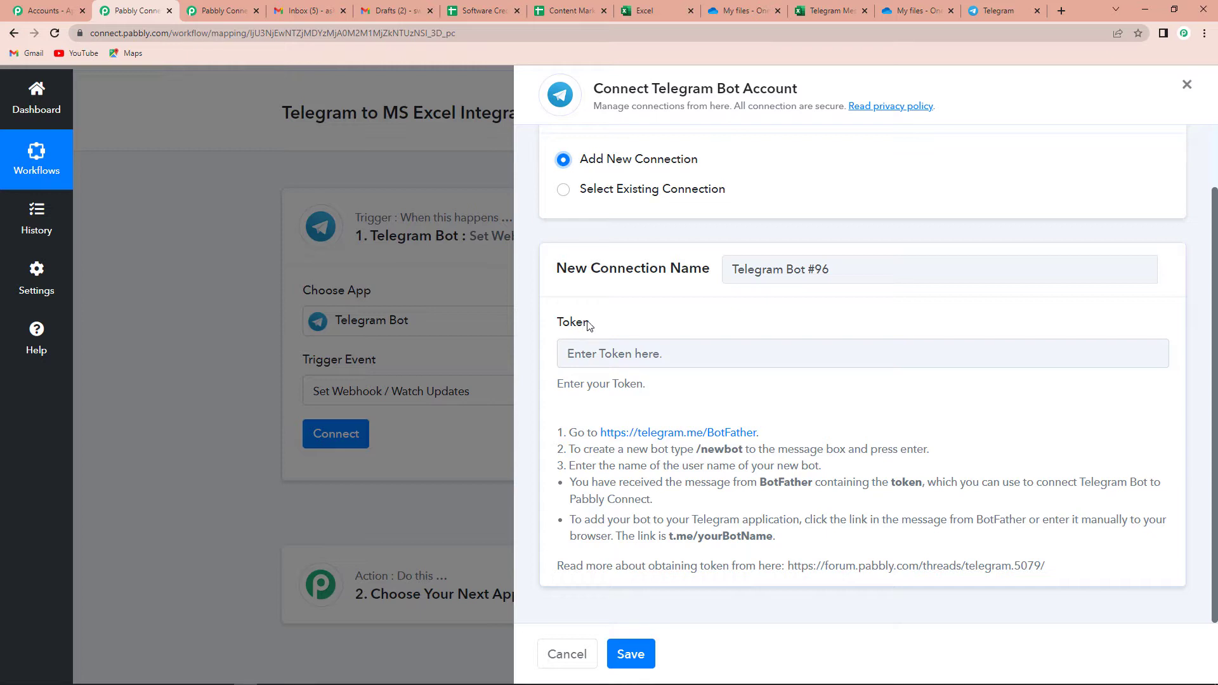
# Switch to Telegram, start the BotFather chat and send it the /newbot command
pyautogui.click(993, 24)
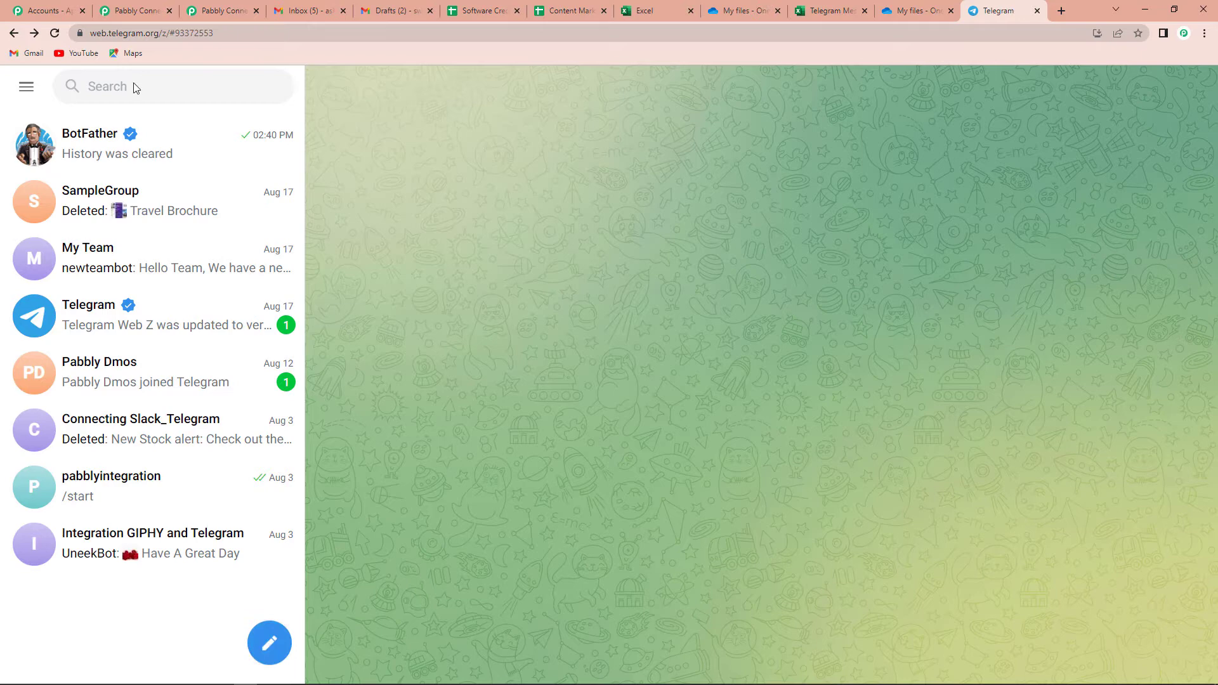
pyautogui.click(83, 139)
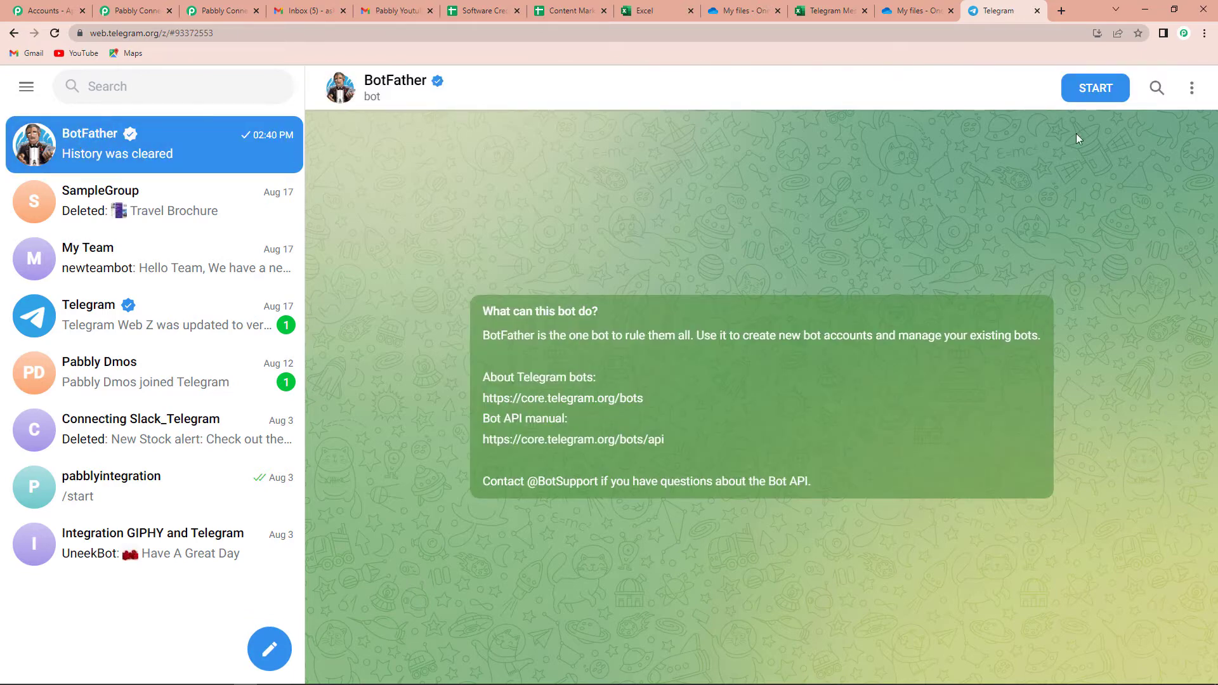
pyautogui.click(1092, 89)
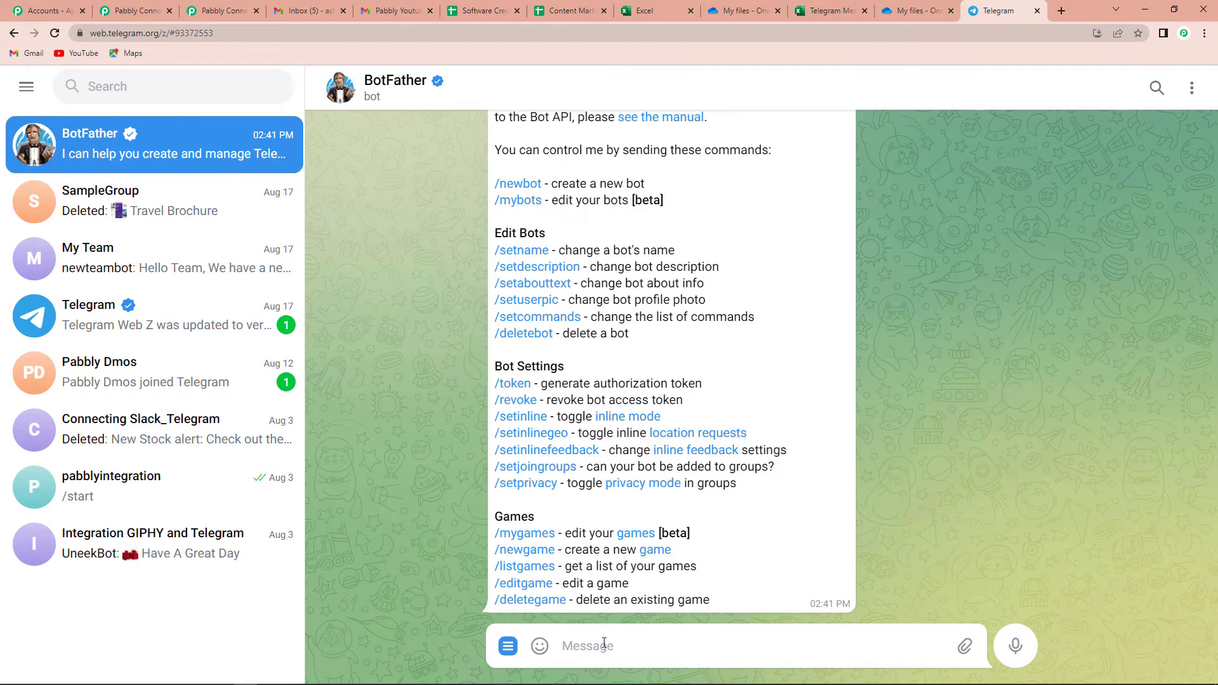
pyautogui.write('/newbo')
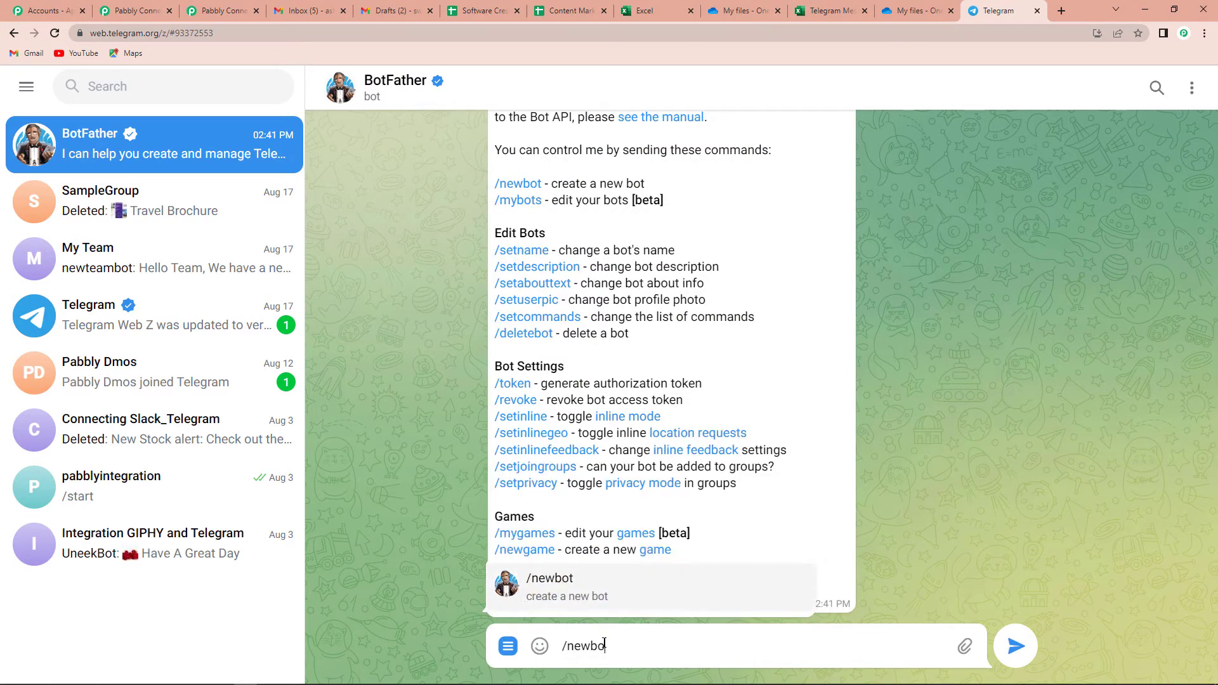
pyautogui.write('t')
pyautogui.press('Return')
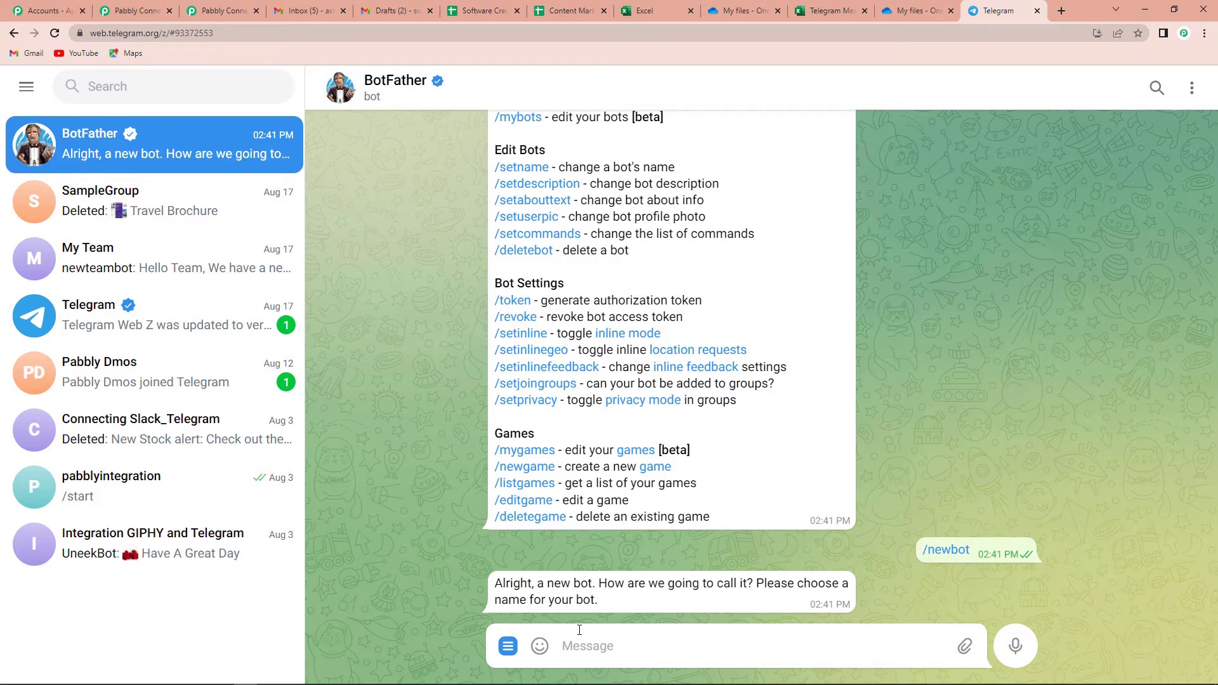
# Name the new bot ExcelMessages and give it the username ExcelM_bot
pyautogui.write('Excel Messages')
pyautogui.press('Return')
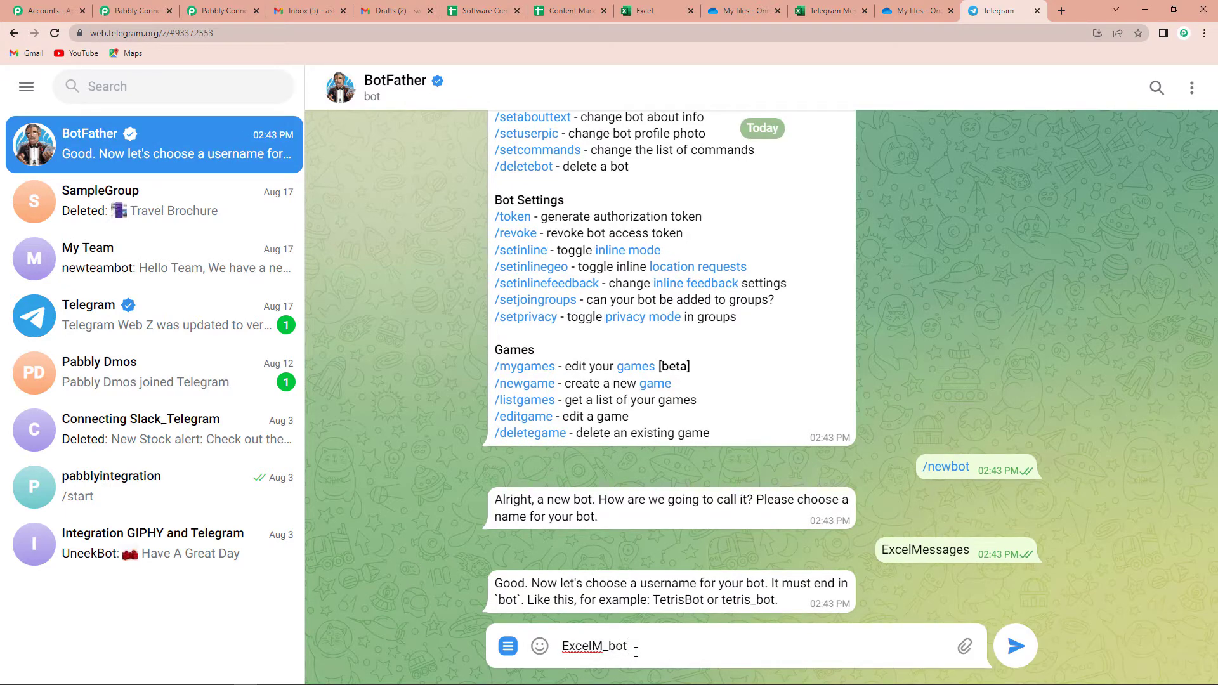
pyautogui.press('Return')
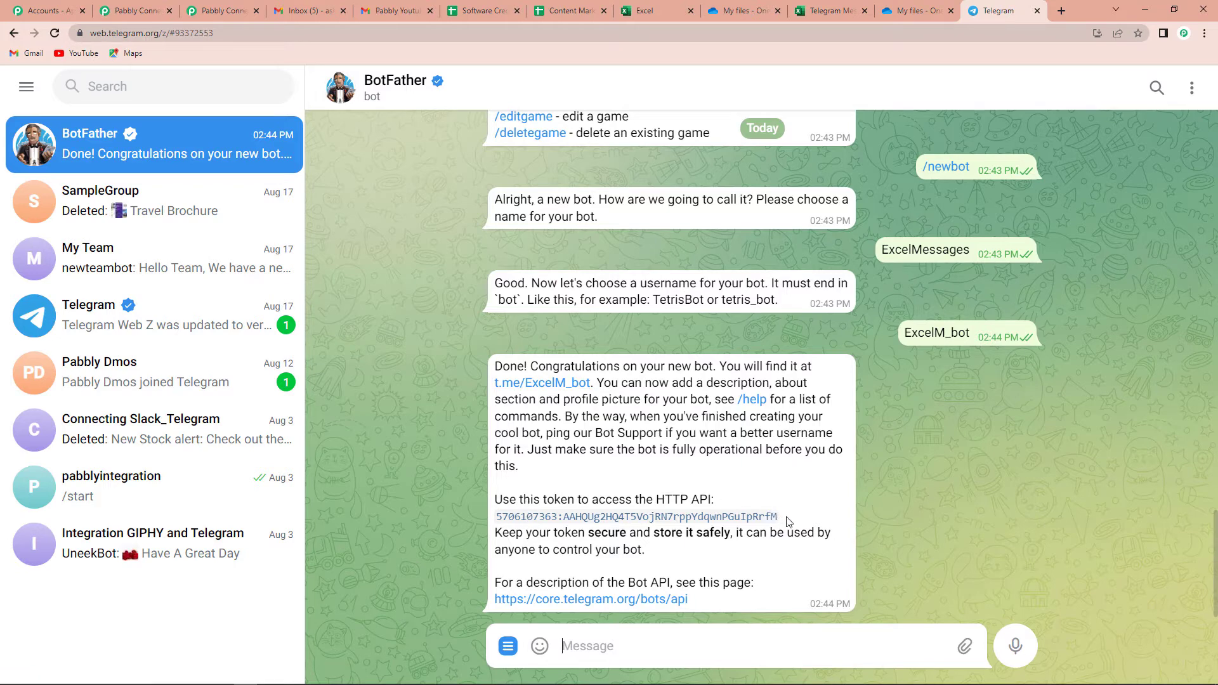
# Copy the new bot's API token from BotFather's reply, paste it into the Token field in Pabbly Connect and save the connection
pyautogui.moveTo(788, 520); pyautogui.dragTo(495, 525)
pyautogui.rightClick(544, 519)
pyautogui.click(588, 388)
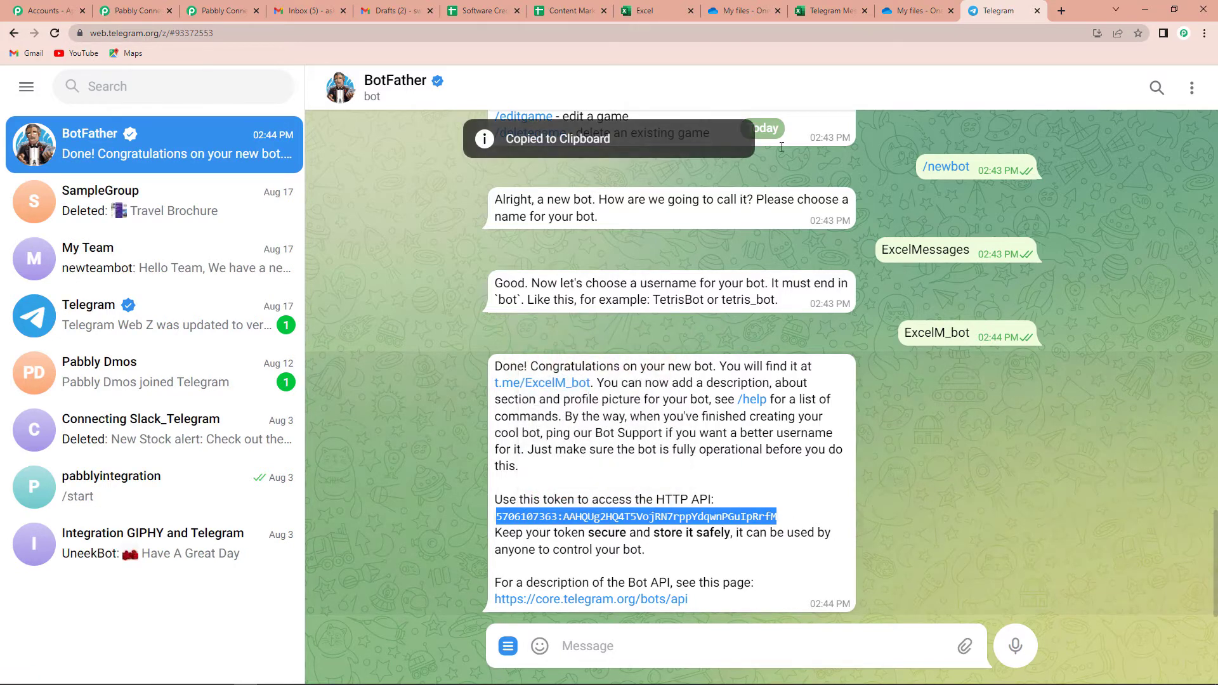
pyautogui.click(185, 12)
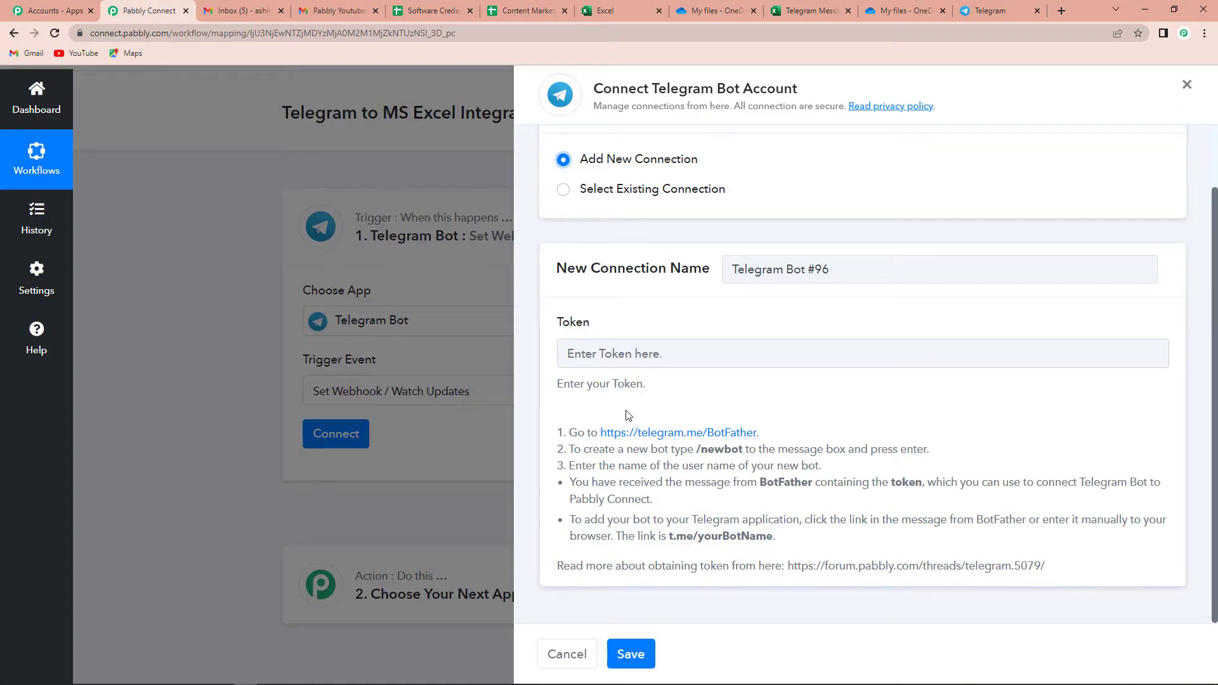
pyautogui.click(642, 354)
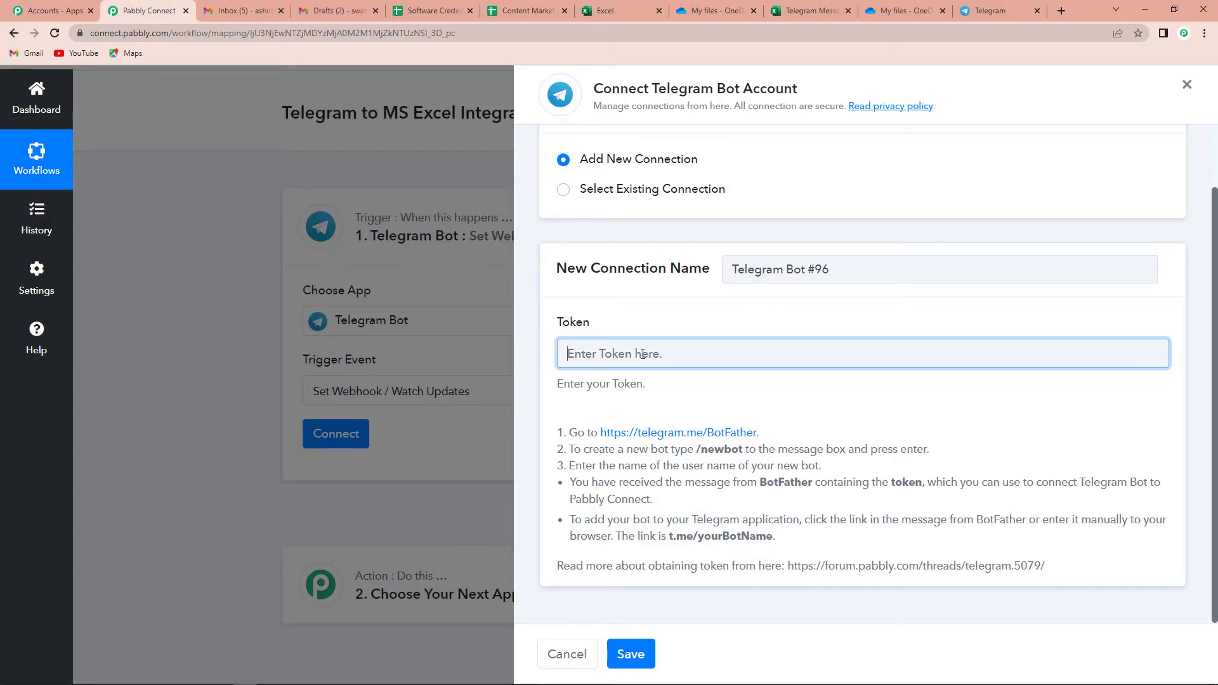
pyautogui.hotkey('ctrl', 'v')
pyautogui.click(648, 655)
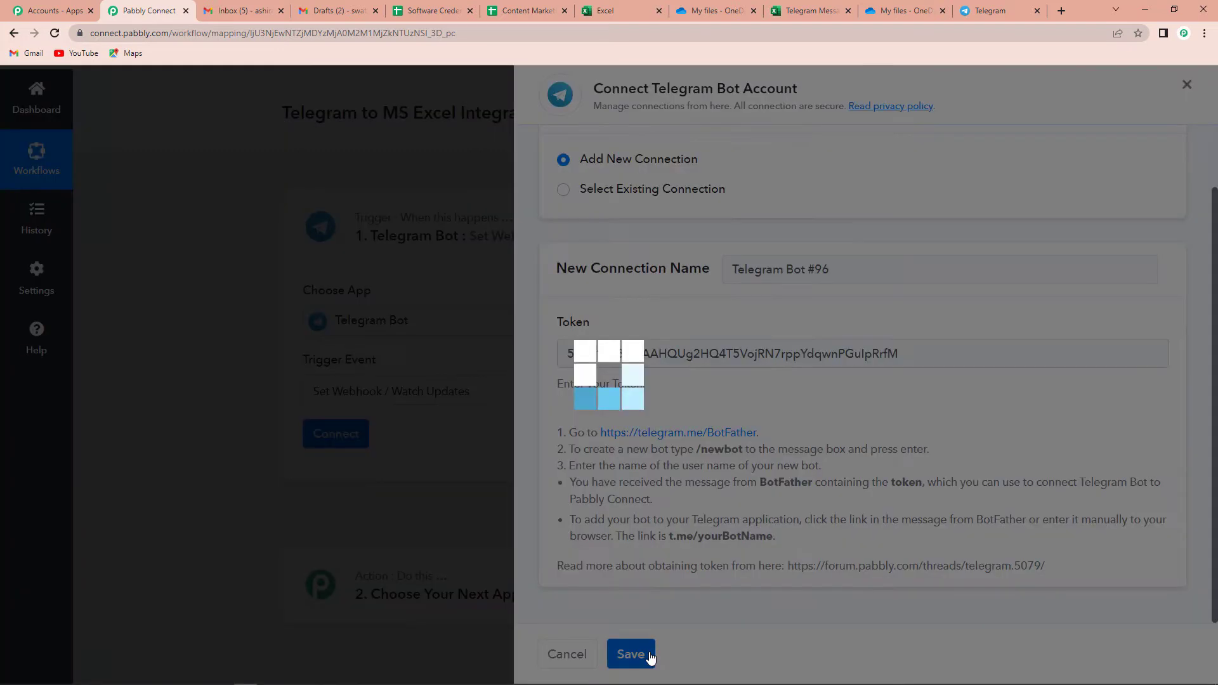
# Save the Telegram Bot trigger and send a test request to capture its response
pyautogui.scroll(-4, 622, 451)
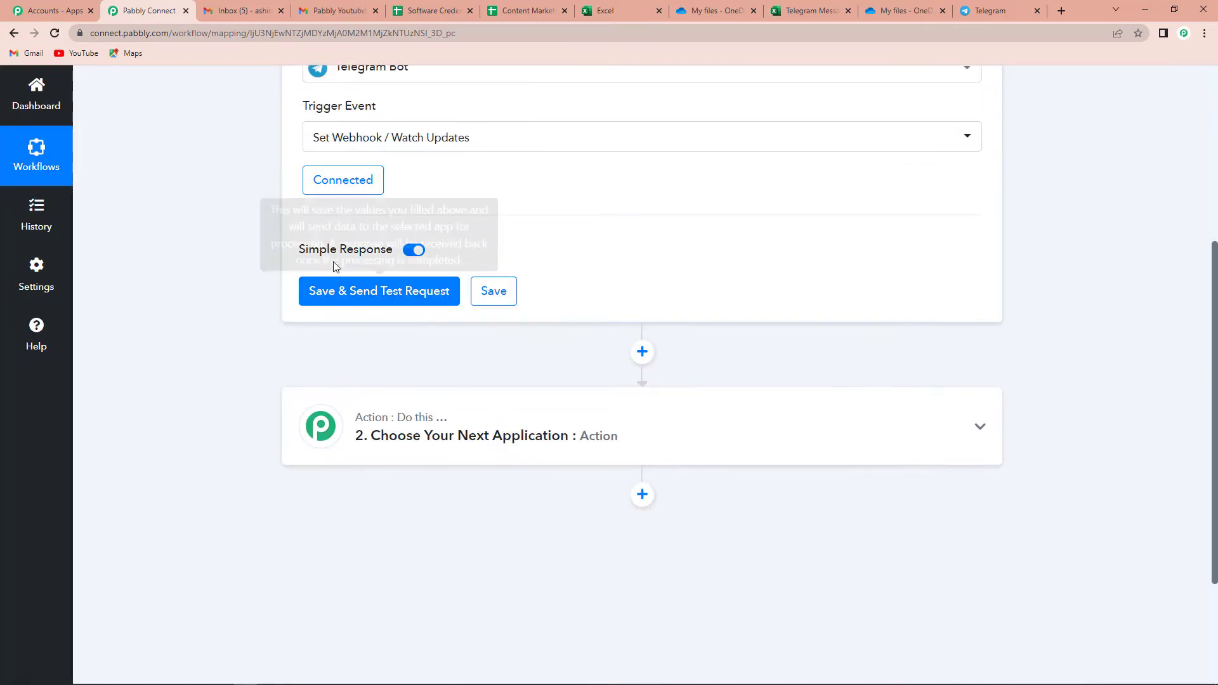
pyautogui.click(398, 296)
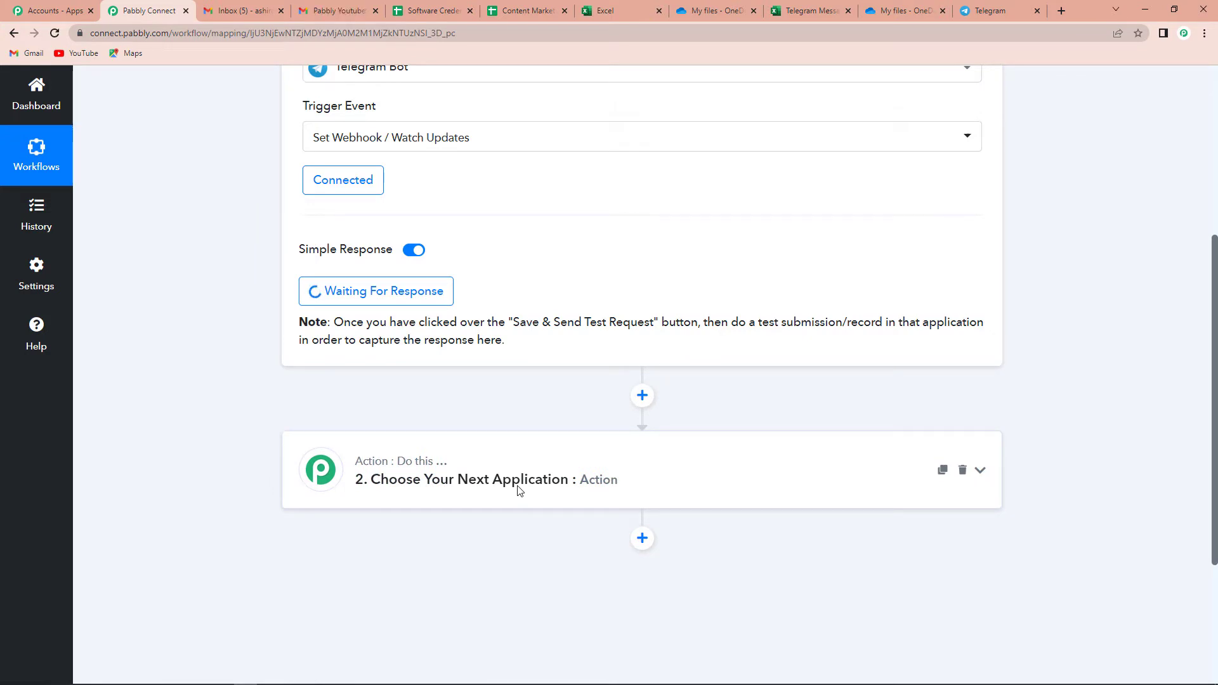
# In Telegram, start the new bot through BotFather's t.me/ExcelM_bot link and send it the test message "Hi"
pyautogui.click(990, 13)
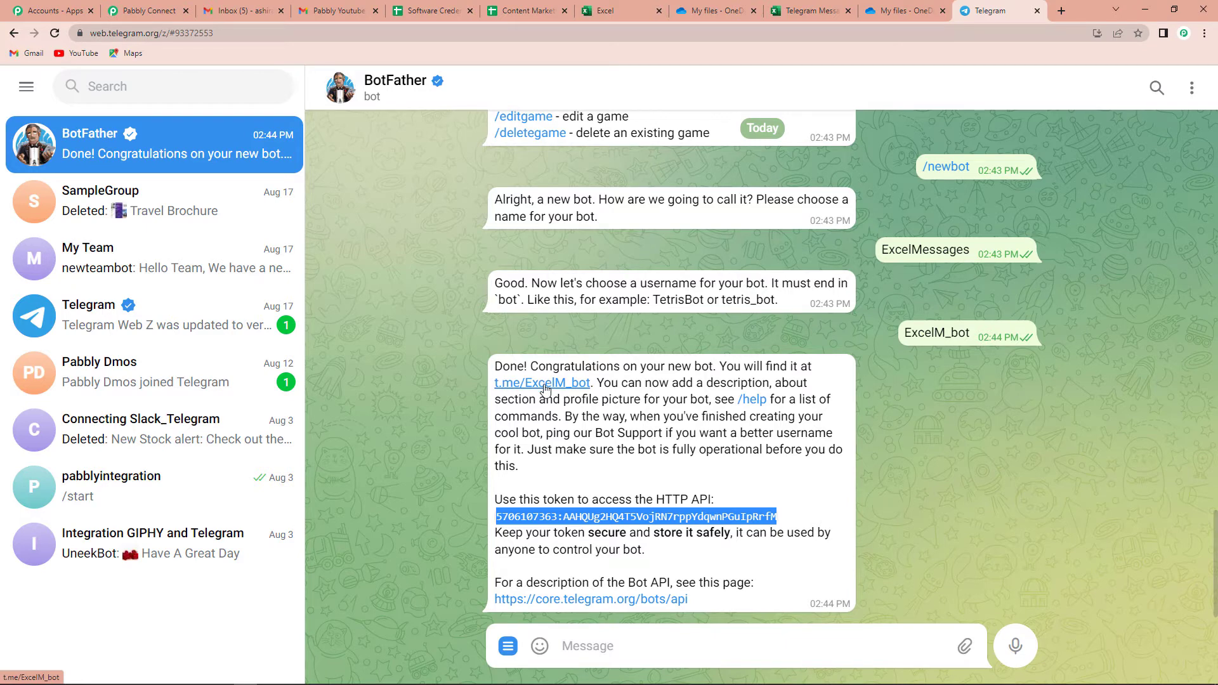
pyautogui.click(544, 384)
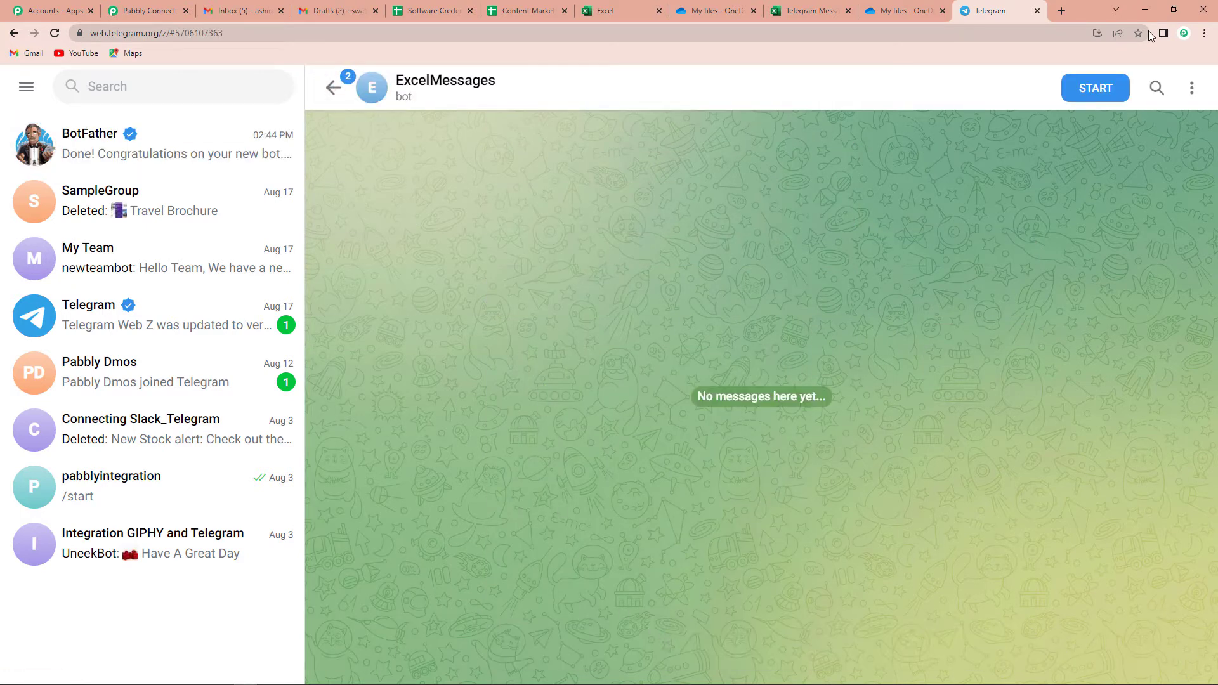
pyautogui.click(1099, 87)
pyautogui.click(661, 628)
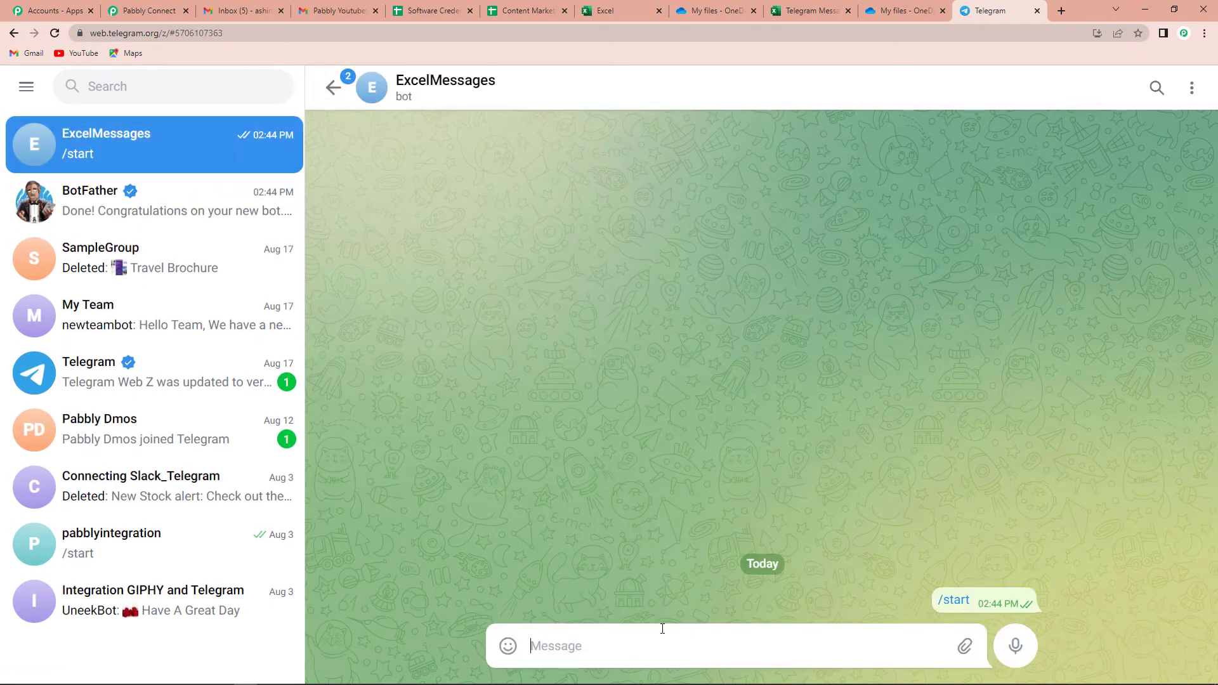
pyautogui.write('Hi')
pyautogui.press('Return')
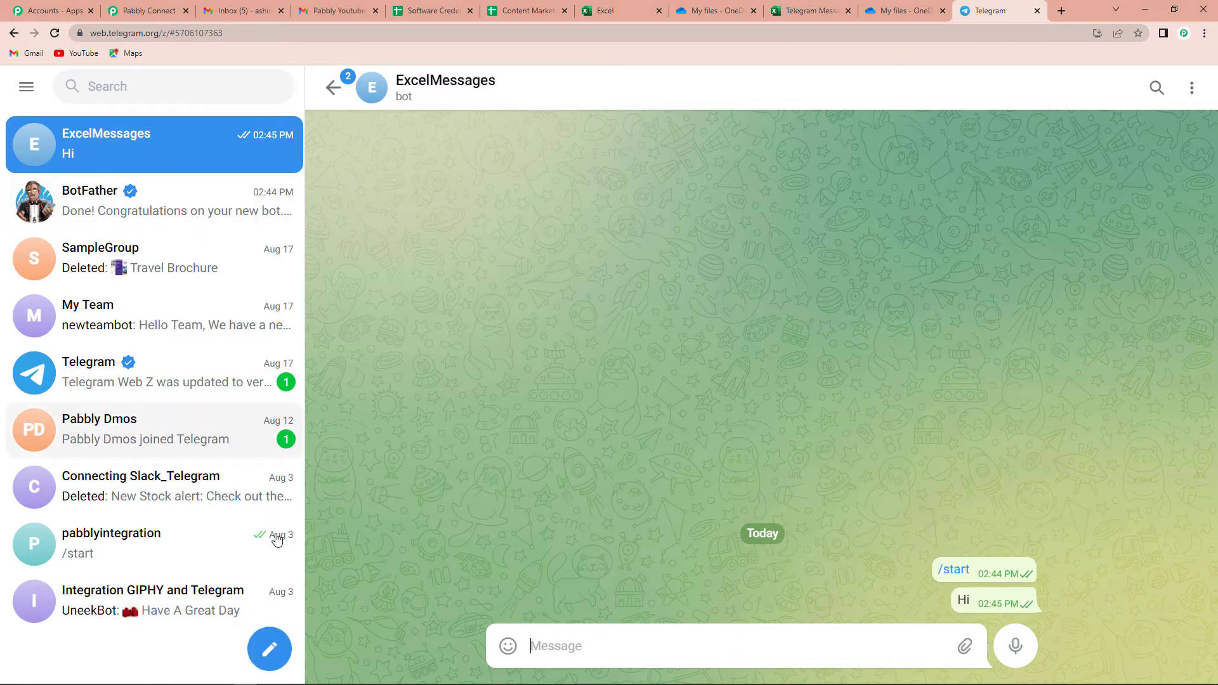
# Start a new Telegram group and select two contacts and the ExcelMessages bot as its members
pyautogui.click(272, 649)
pyautogui.click(191, 576)
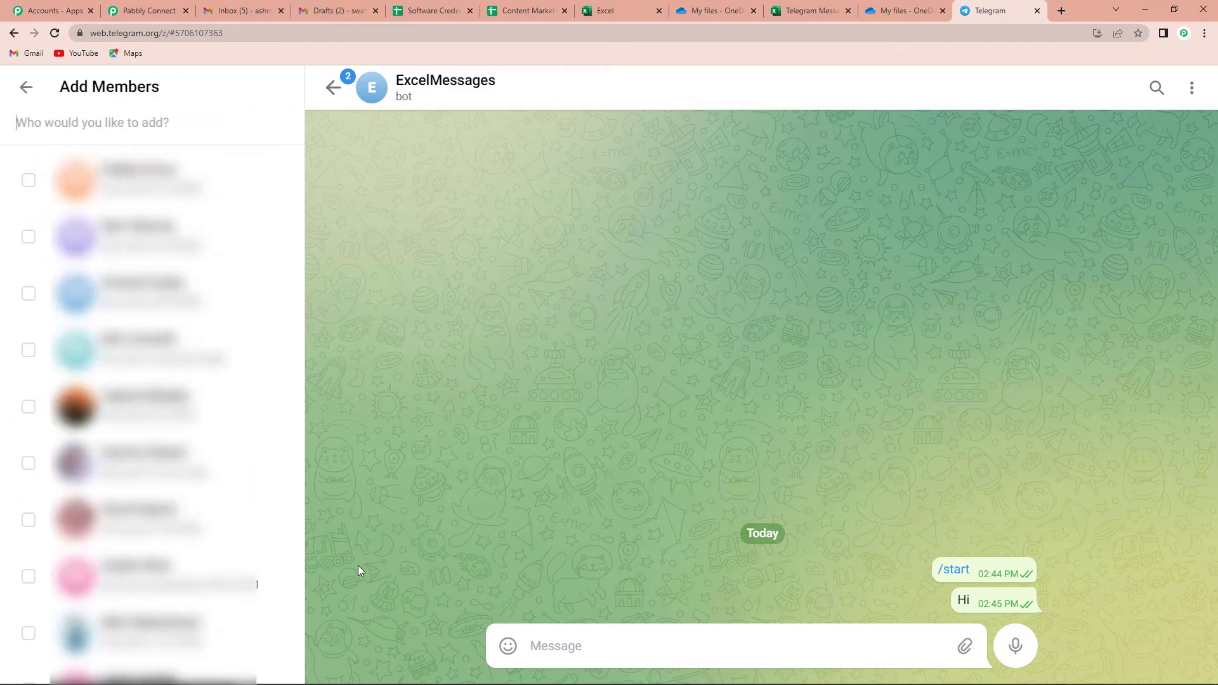
pyautogui.click(152, 180)
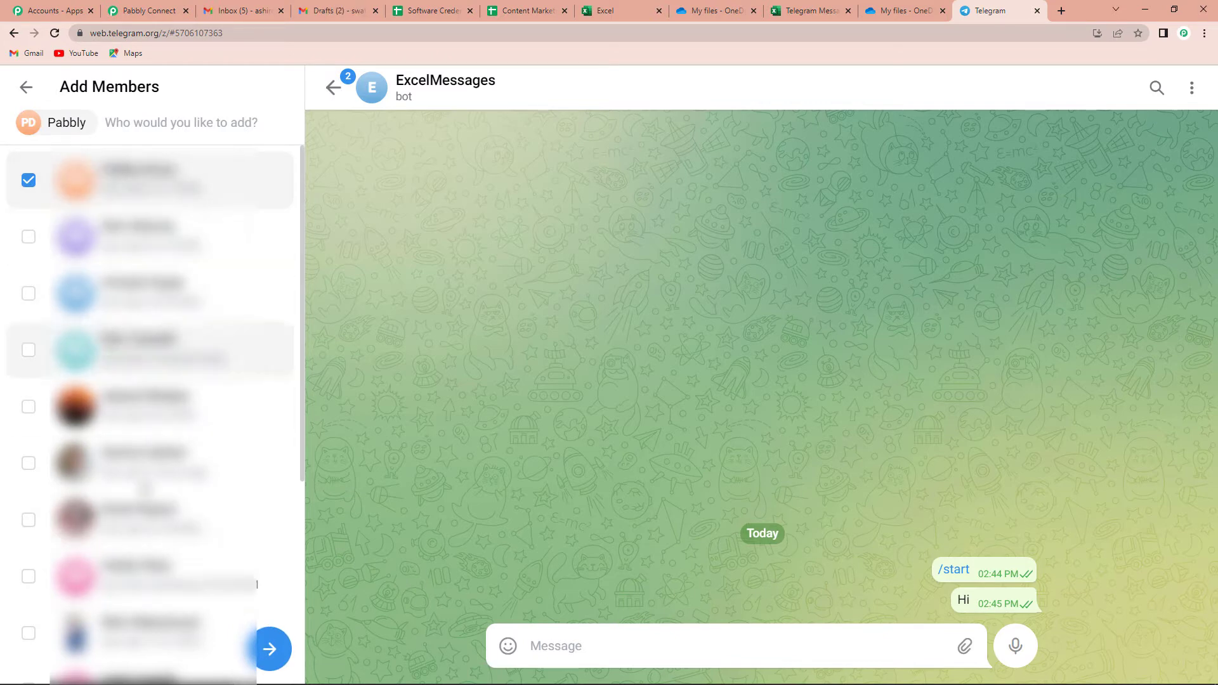
pyautogui.scroll(-4, 153, 350)
pyautogui.click(151, 435)
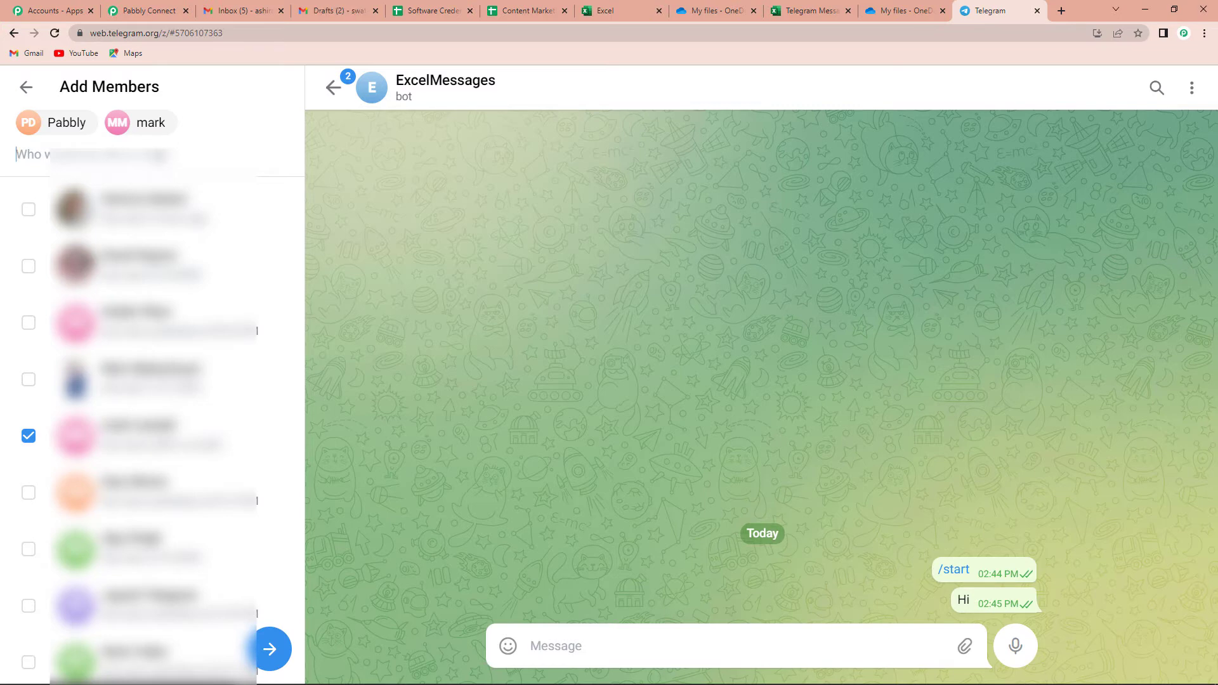
pyautogui.write('exce')
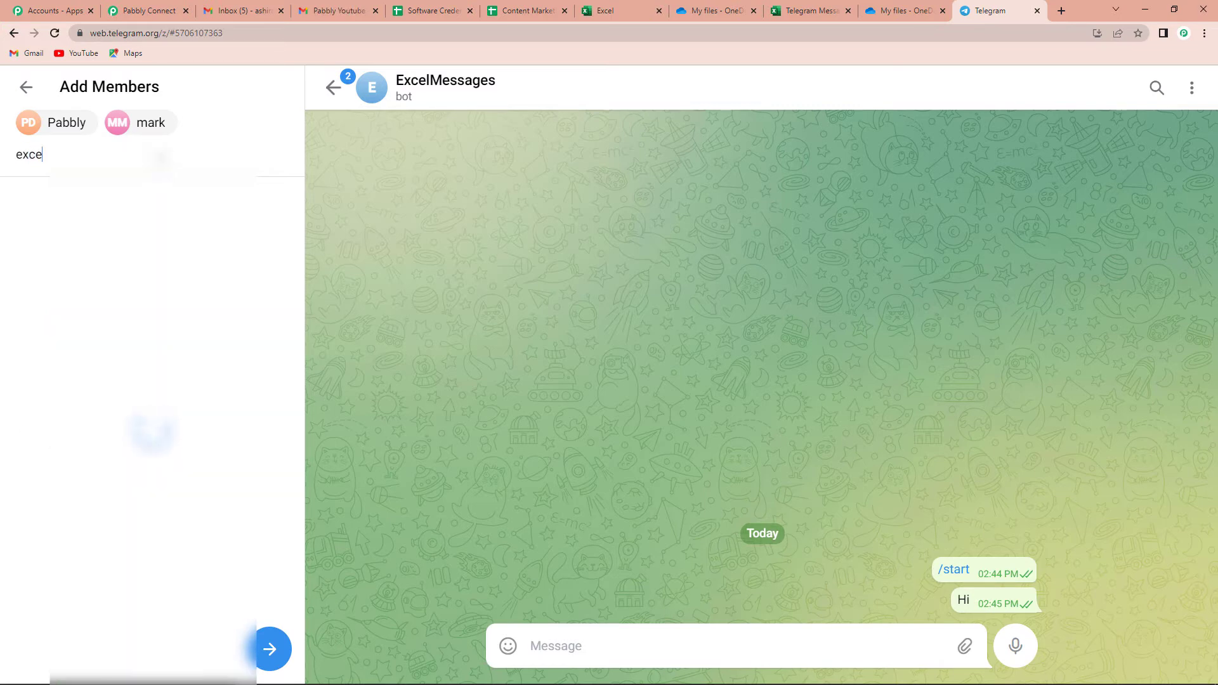
pyautogui.click(106, 213)
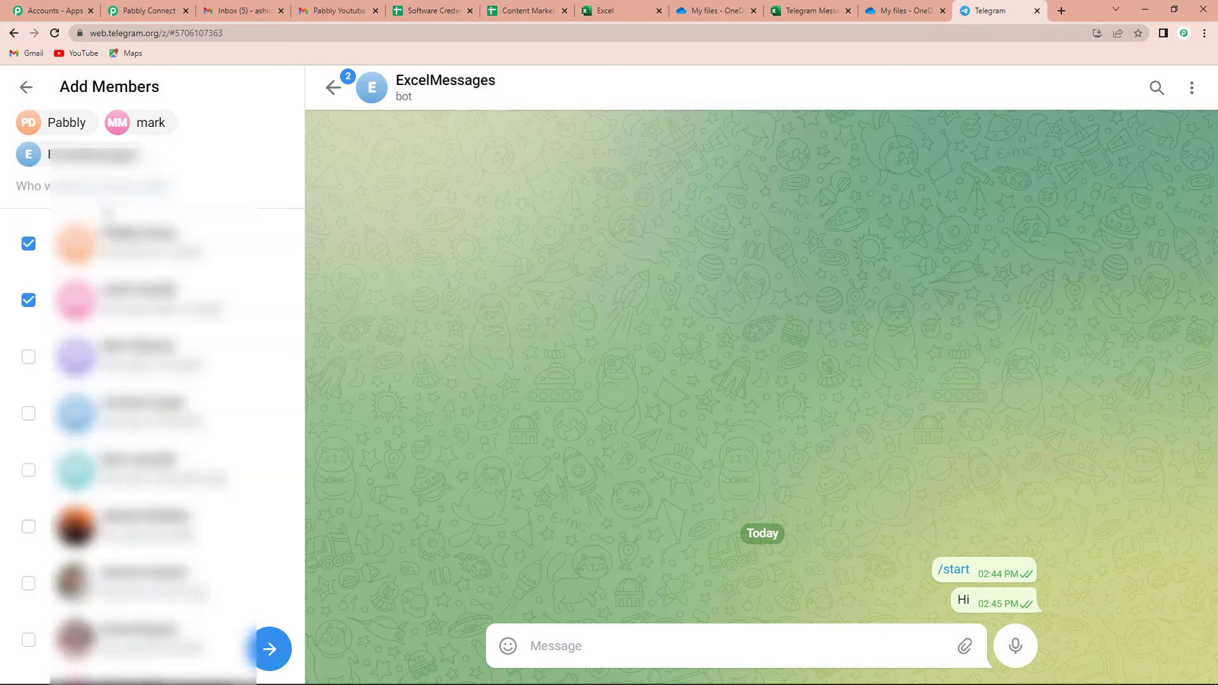
# Create the group under the name Excel Messages1234 and review its member list for the bot
pyautogui.click(274, 661)
pyautogui.click(138, 239)
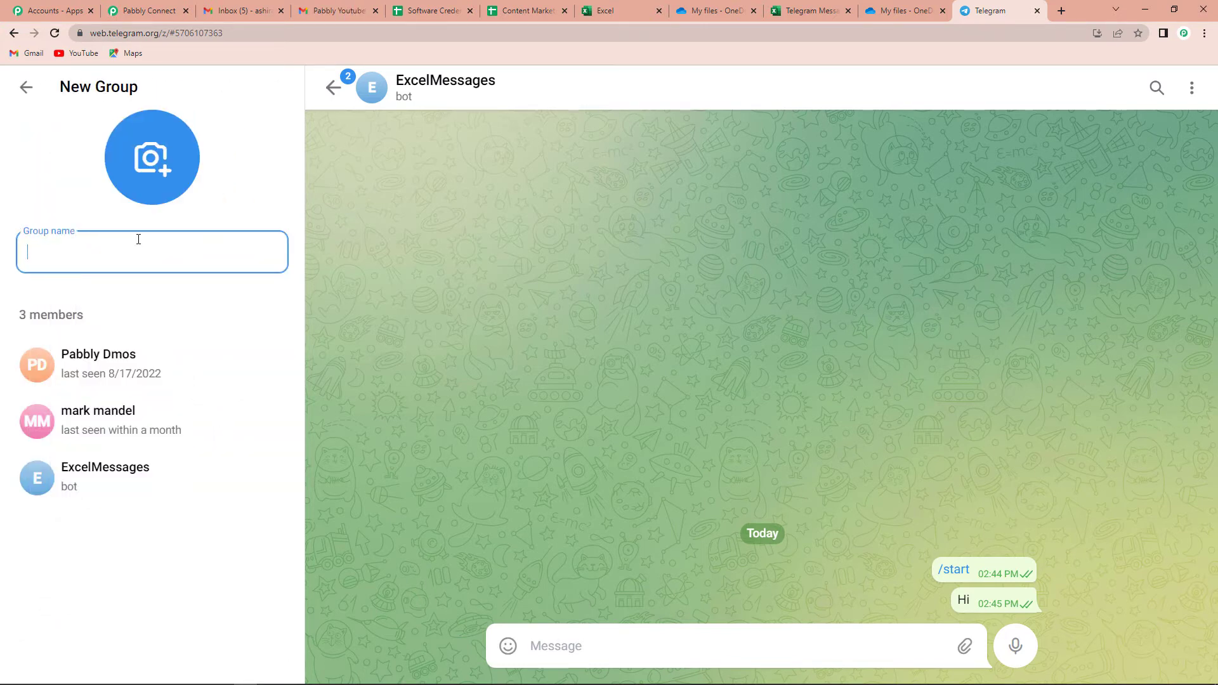
pyautogui.write('Exc')
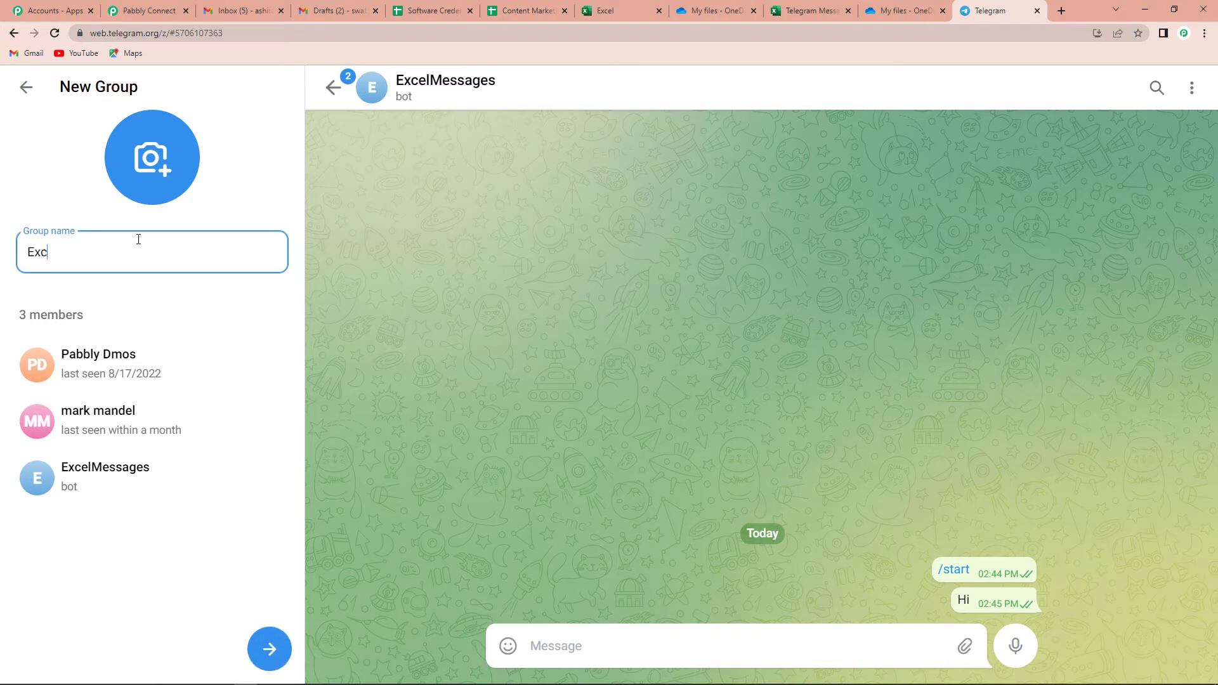
pyautogui.write('el Messages1234')
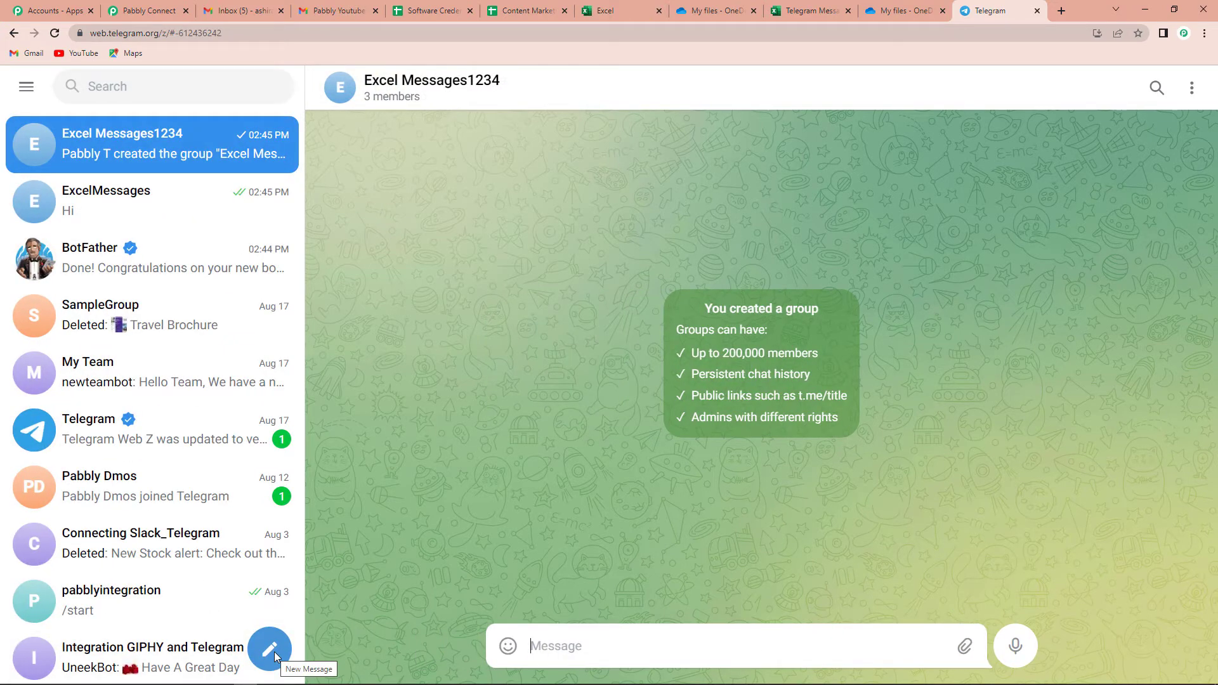
pyautogui.click(461, 85)
pyautogui.scroll(-5, 1038, 565)
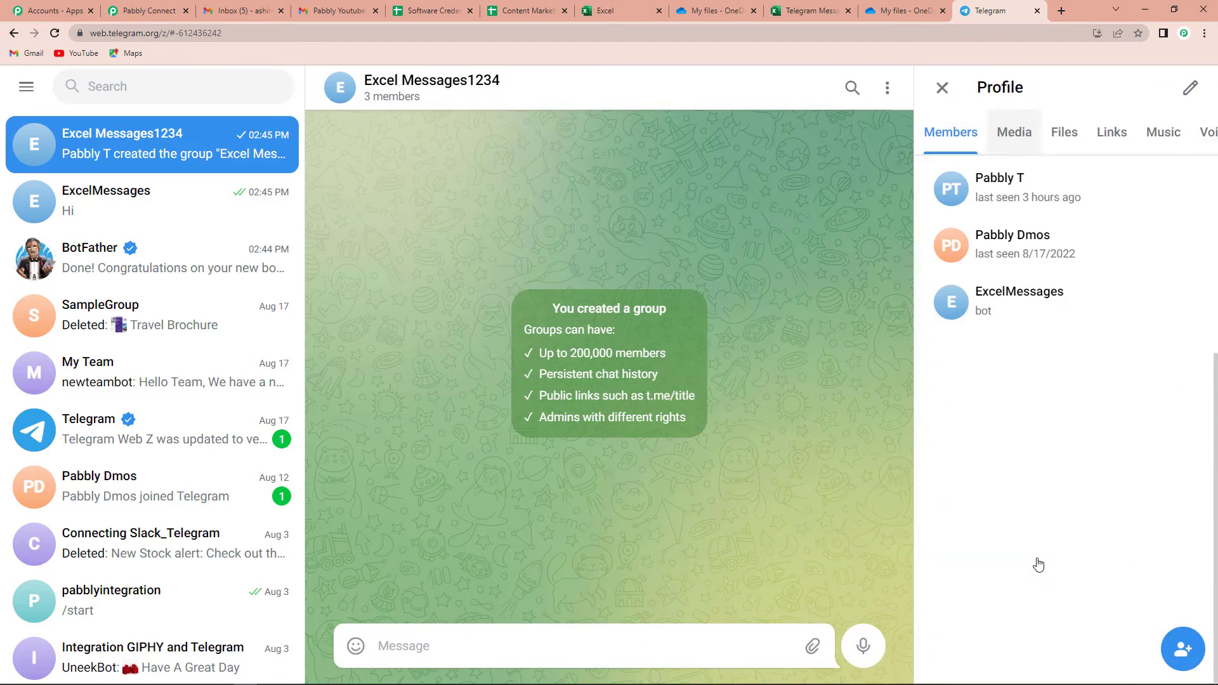
pyautogui.scroll(3, 1047, 314)
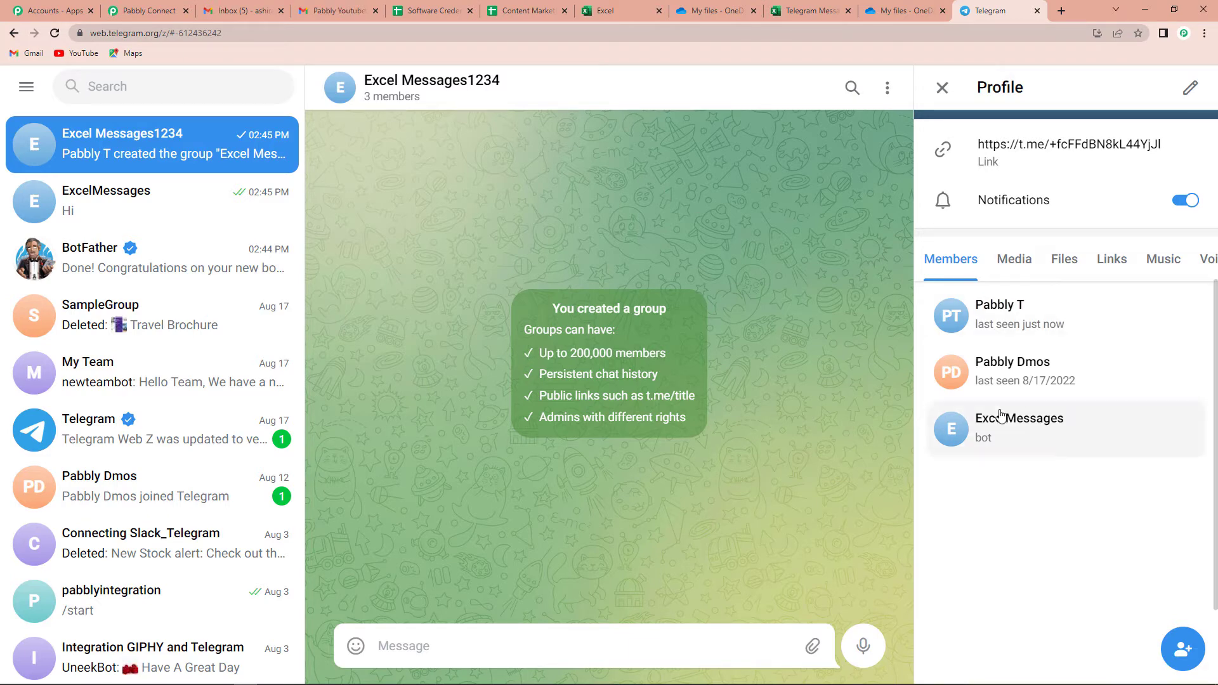
pyautogui.click(941, 87)
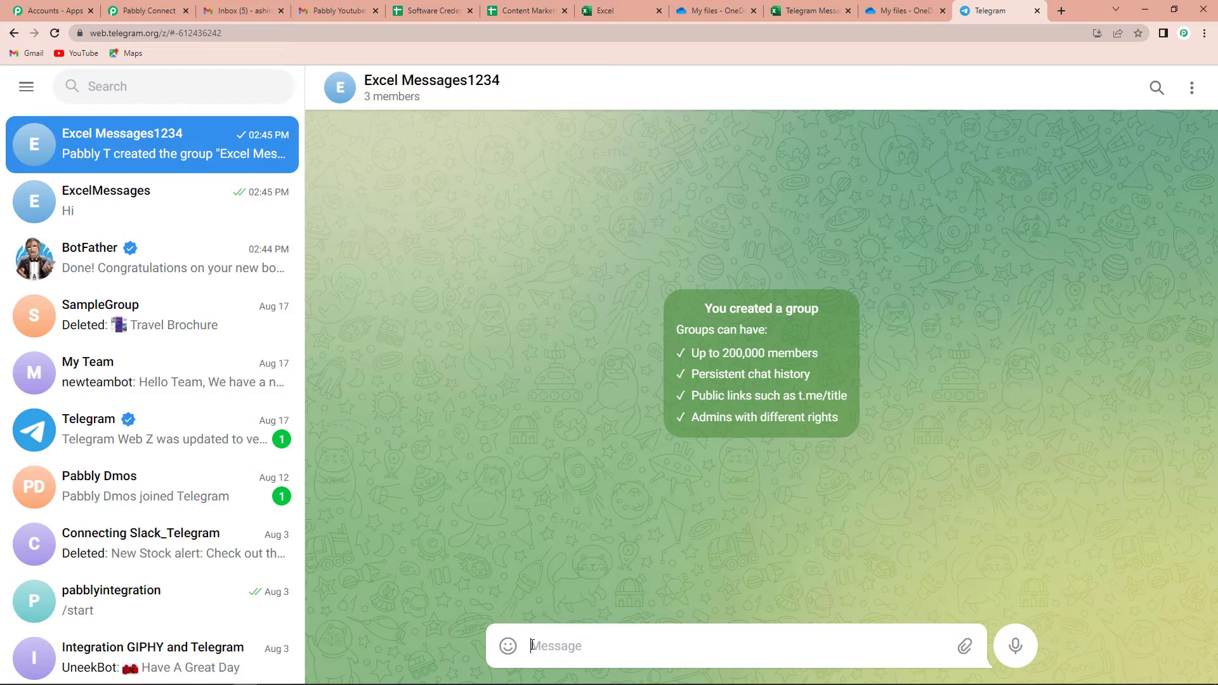
# Send the group a two-line test message: "Hello Team," and "We have a meeting at 3 pm today."
pyautogui.write('Hello Team,')
pyautogui.hotkey('shift', 'Return')
pyautogui.write('We ha')
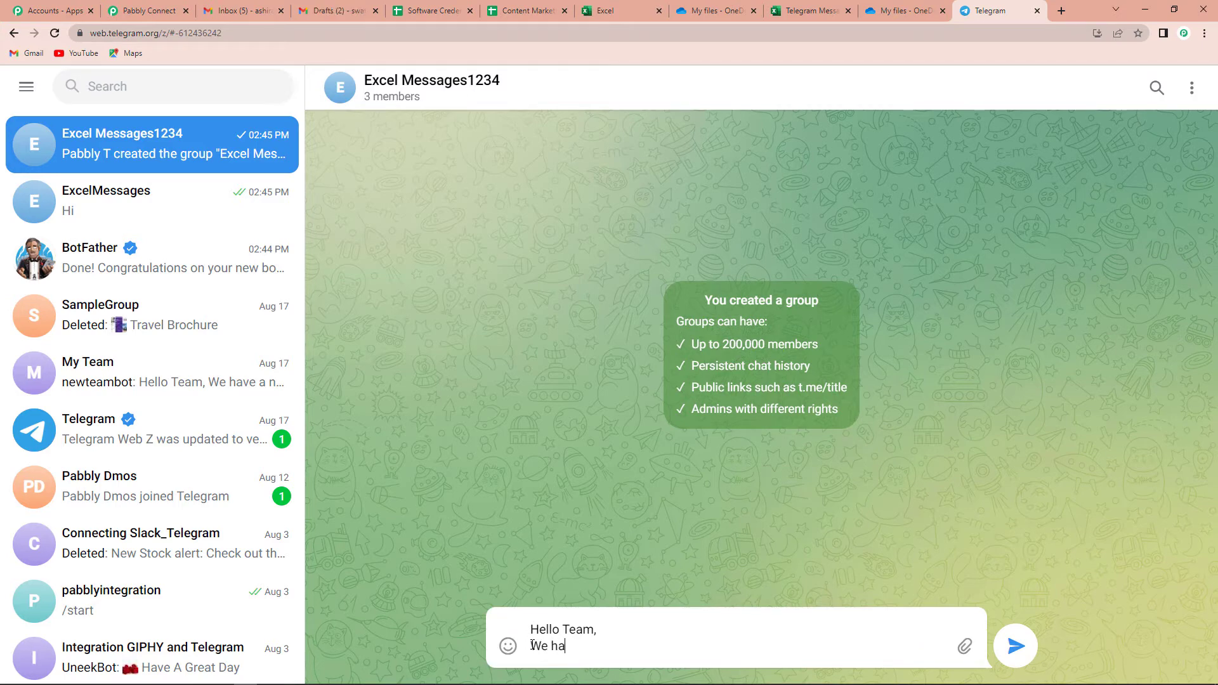
pyautogui.write('ve a meeting at 3 pm t')
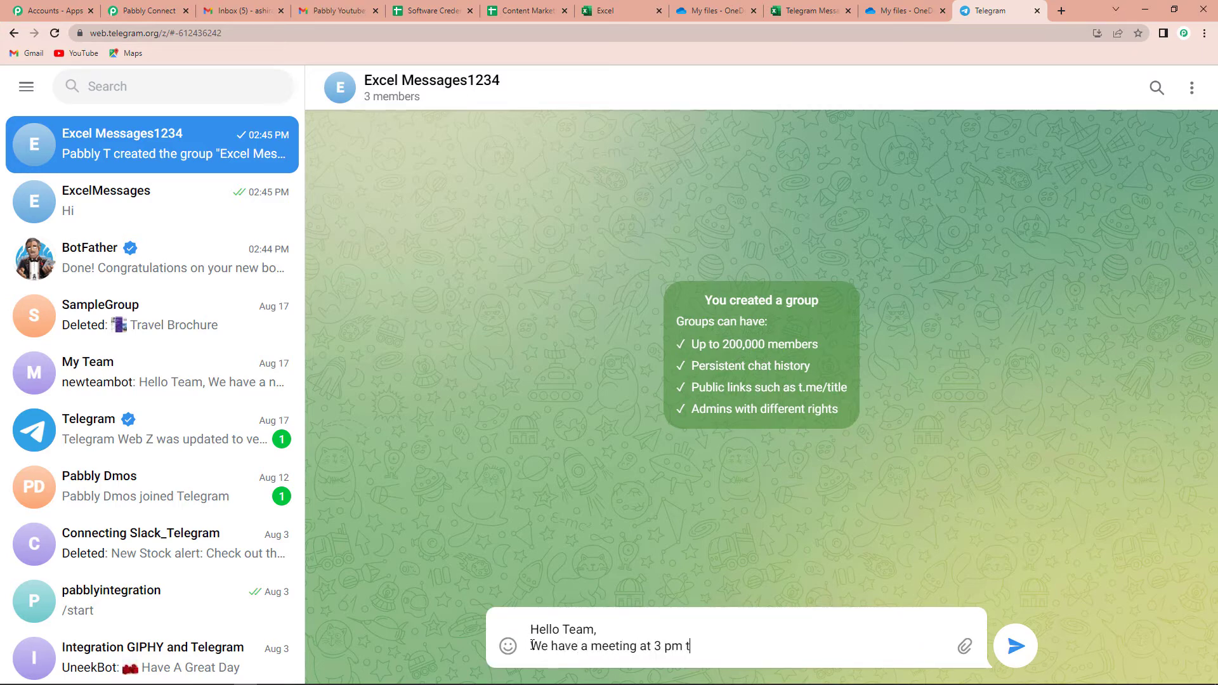
pyautogui.write('oday.')
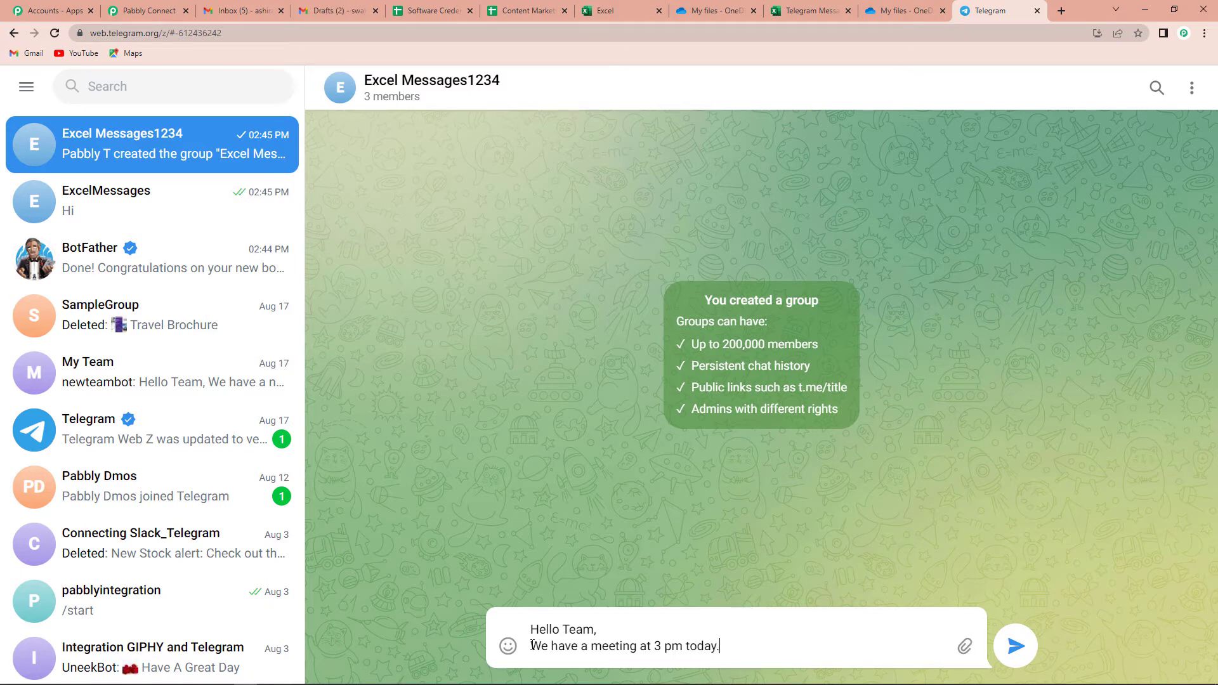
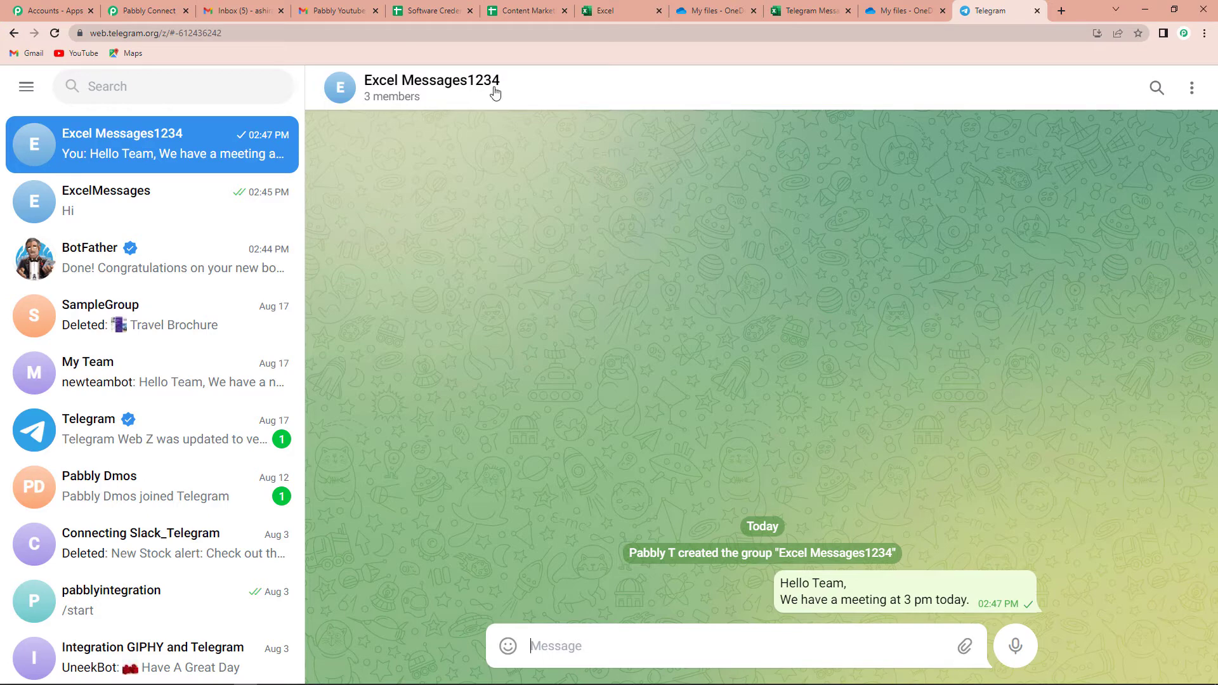
# Switch to Pabbly Connect and examine the captured Telegram response for the sender, chat title, date and message text
pyautogui.click(127, 10)
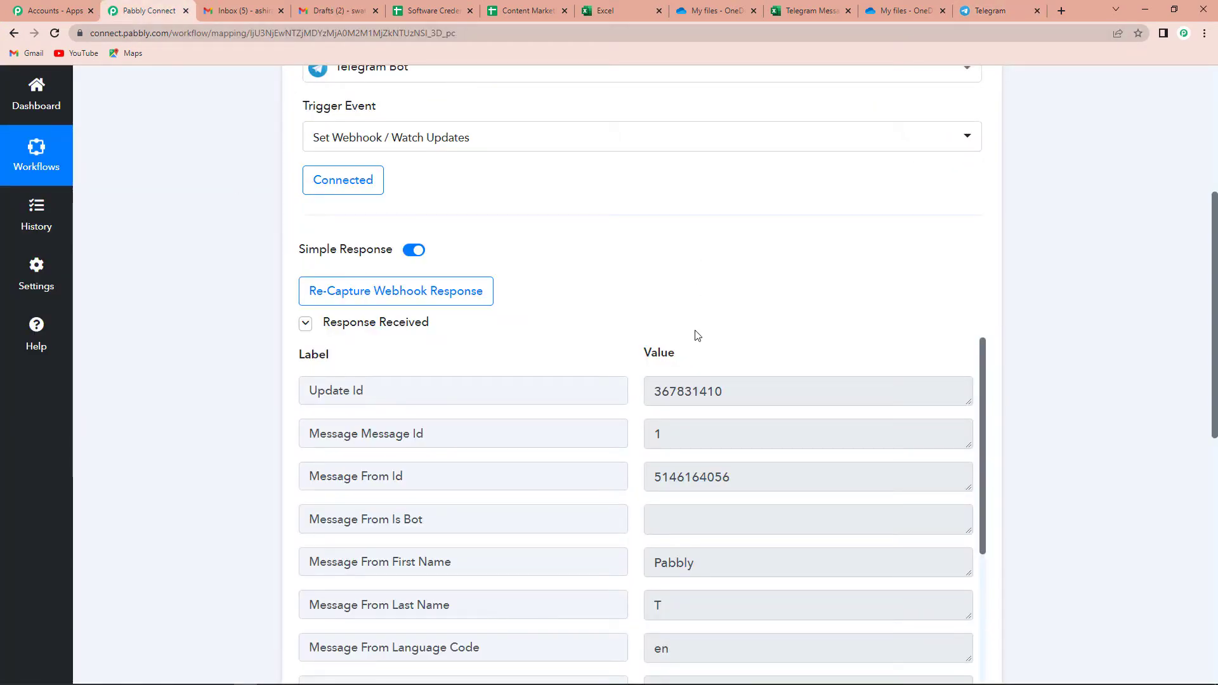
pyautogui.scroll(-3, 700, 325)
pyautogui.scroll(-3, 712, 397)
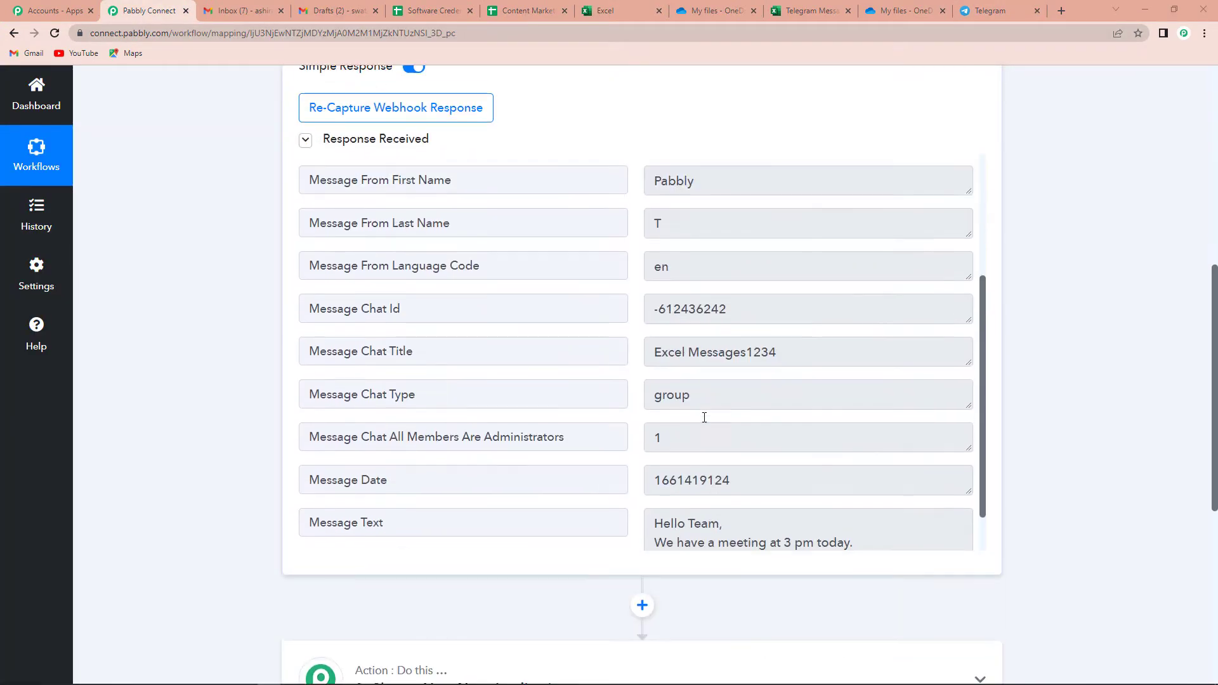
pyautogui.scroll(2, 743, 258)
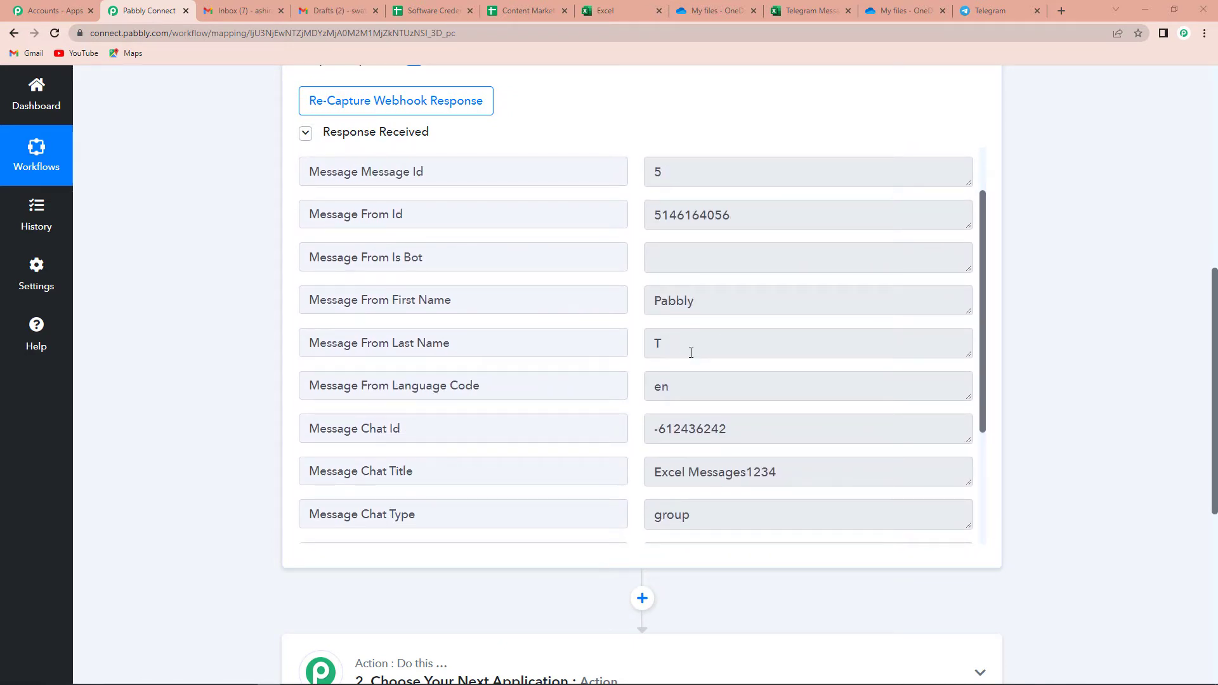
pyautogui.scroll(-2, 690, 353)
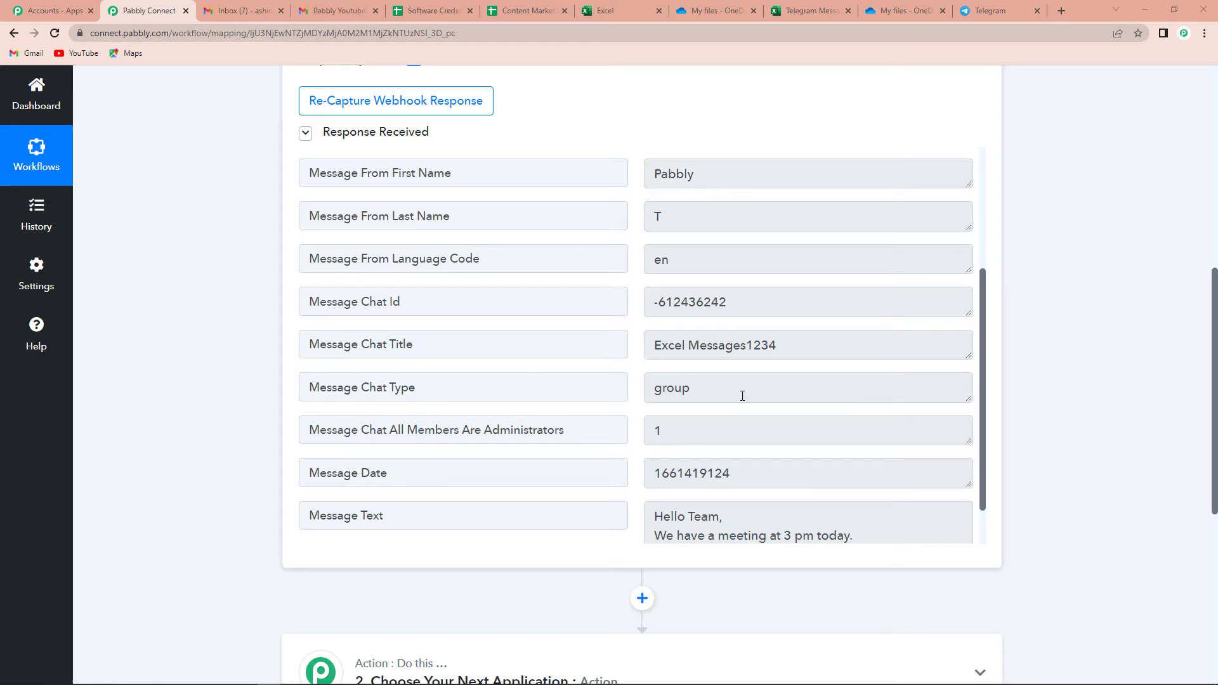
pyautogui.scroll(-1, 742, 395)
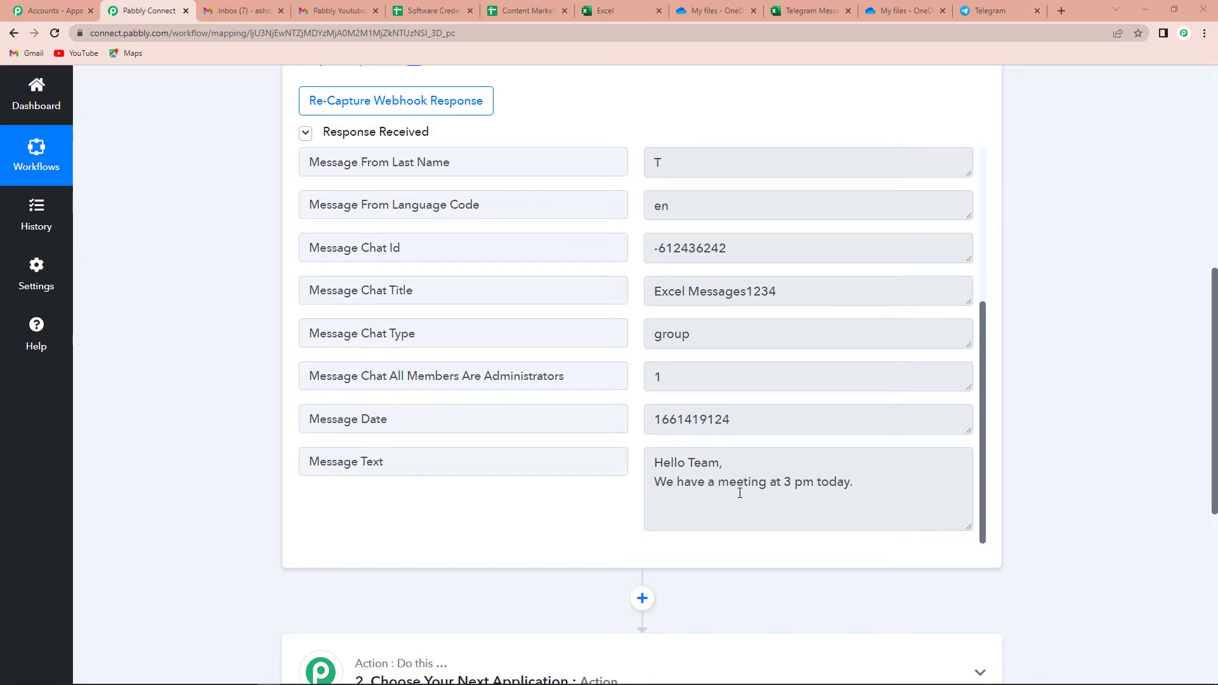
# Set the workflow's action step to Microsoft Excel with the action event Add Row To Worksheet
pyautogui.scroll(-2, 1095, 344)
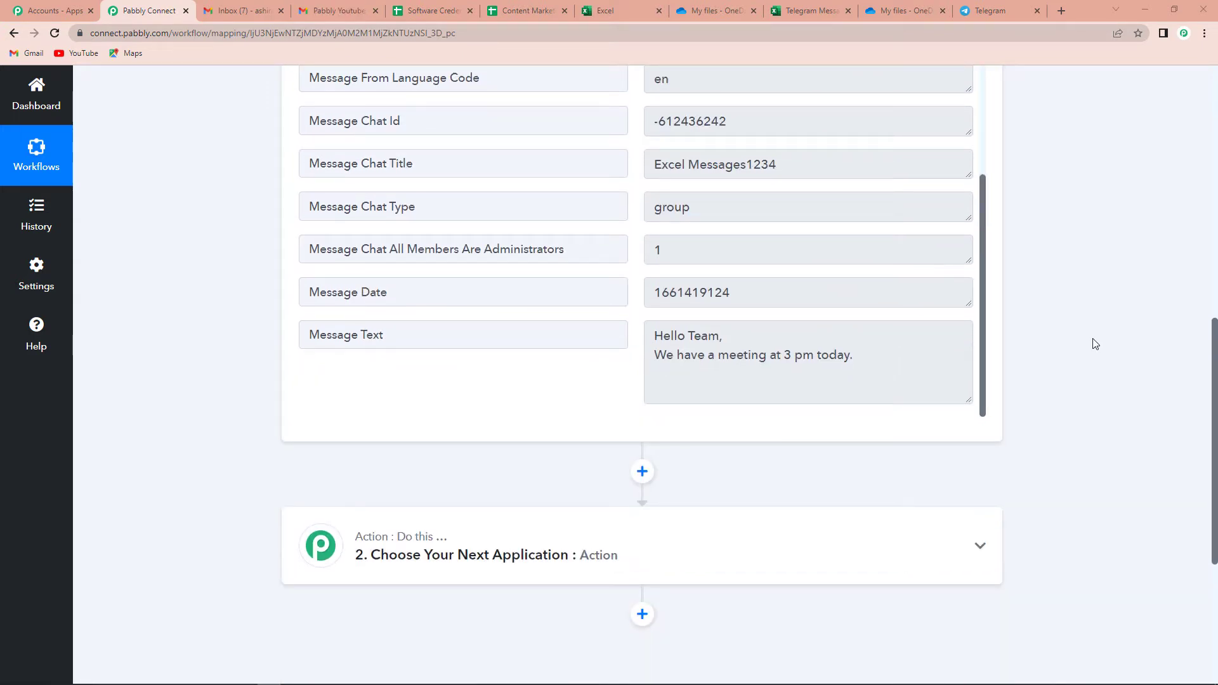
pyautogui.scroll(-2, 1091, 343)
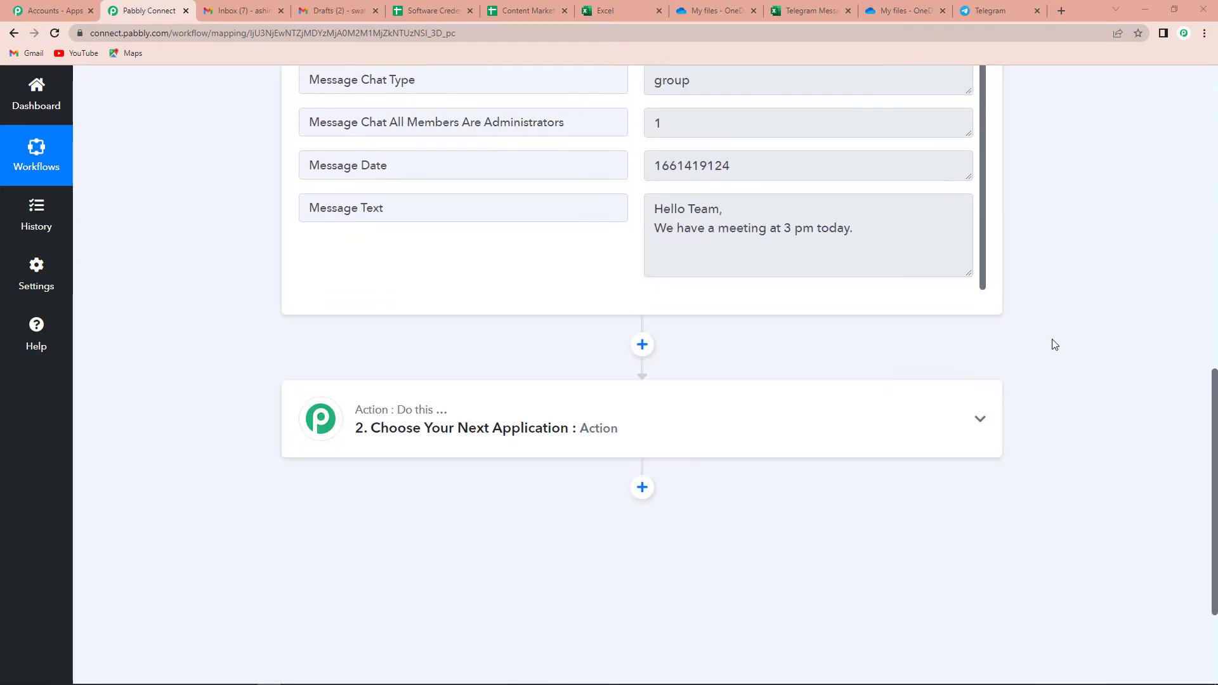
pyautogui.click(465, 440)
pyautogui.click(404, 517)
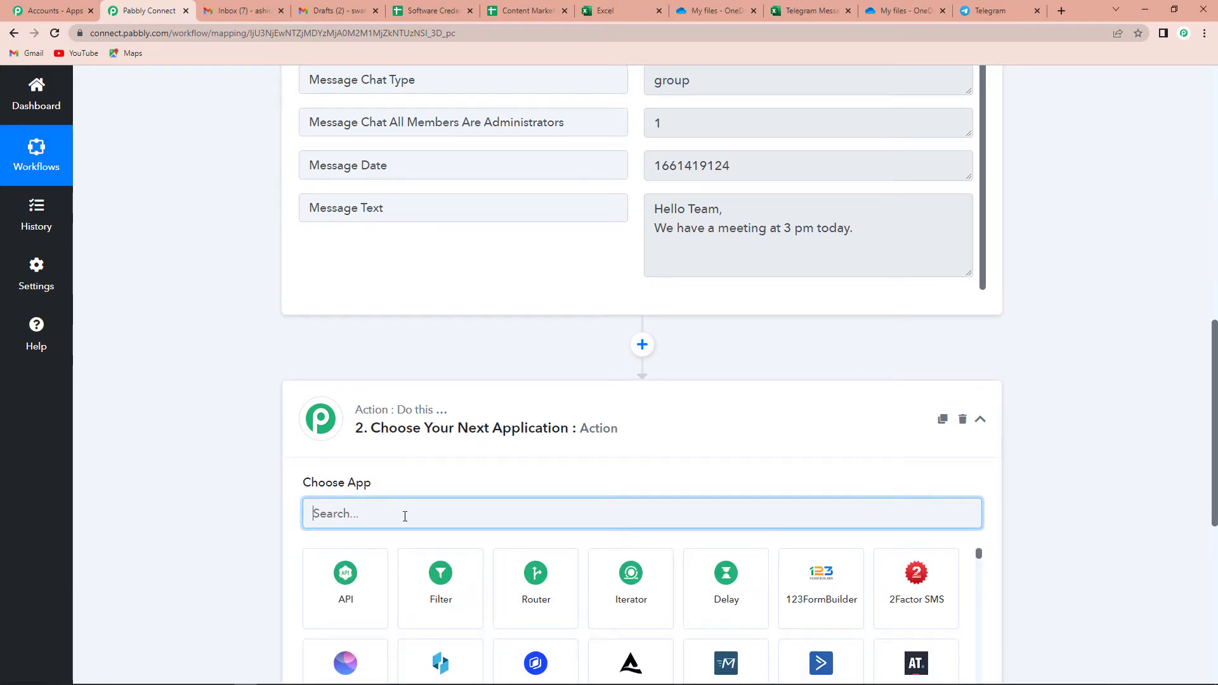
pyautogui.write('excel')
pyautogui.click(345, 584)
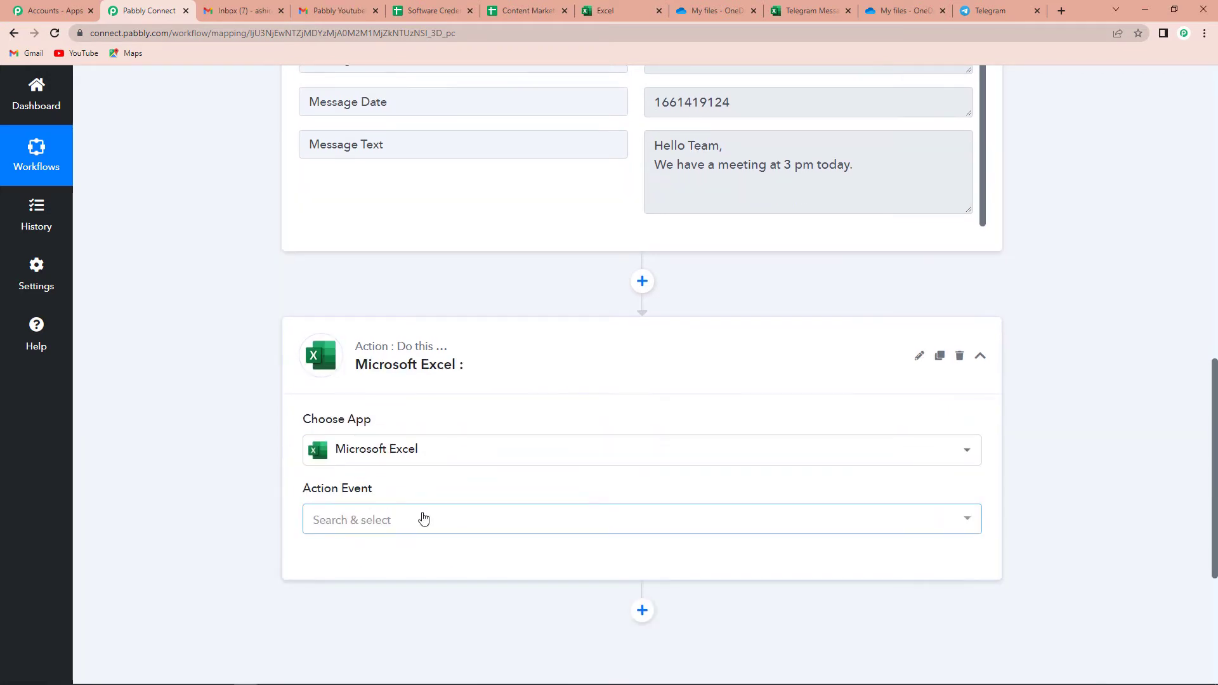
pyautogui.click(361, 399)
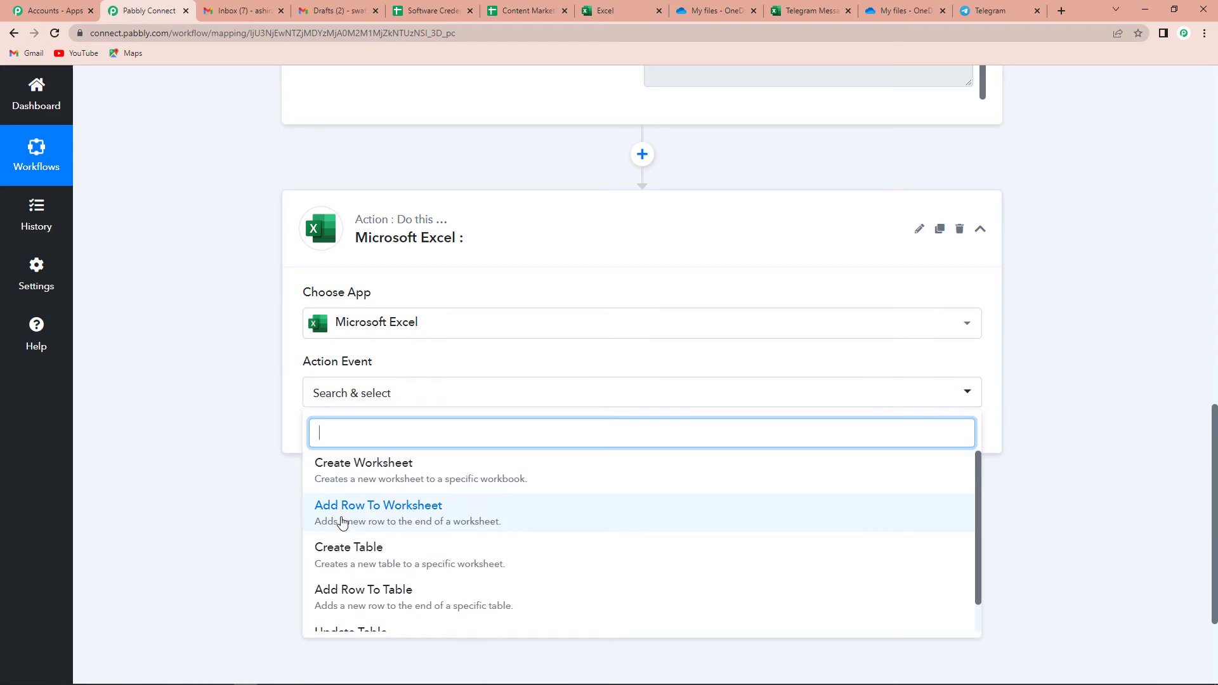
pyautogui.click(433, 519)
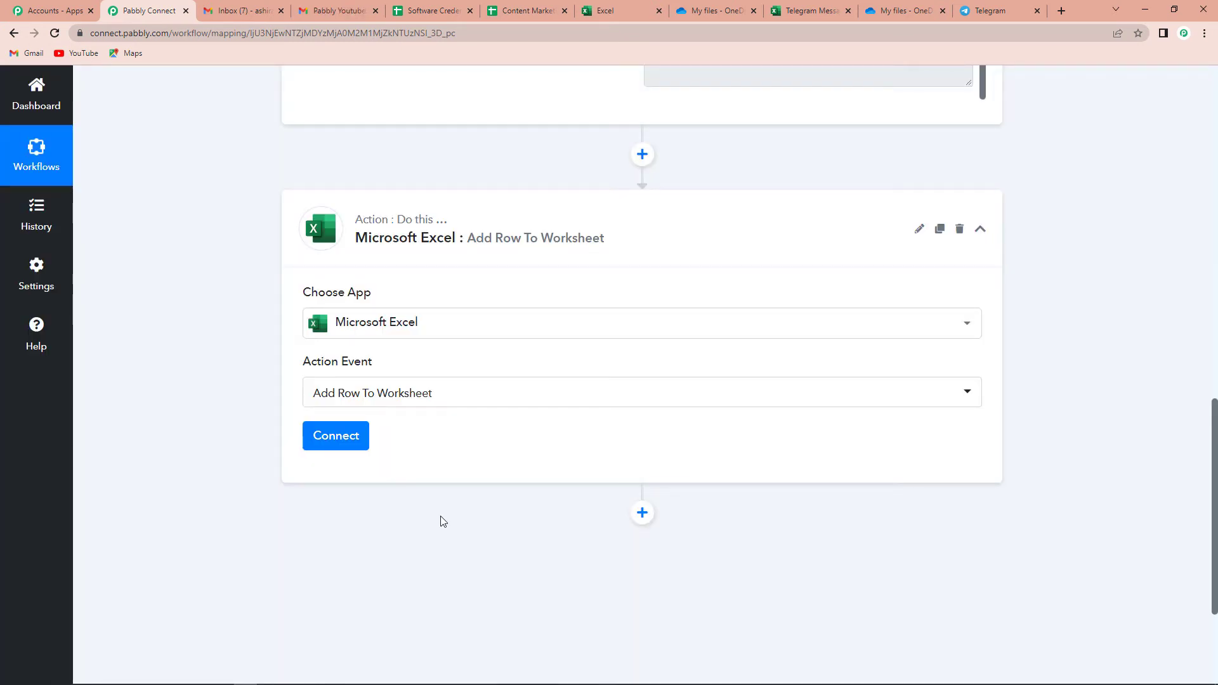
# Add a new Microsoft Excel connection to the action and authorize it with an existing Microsoft account
pyautogui.click(327, 441)
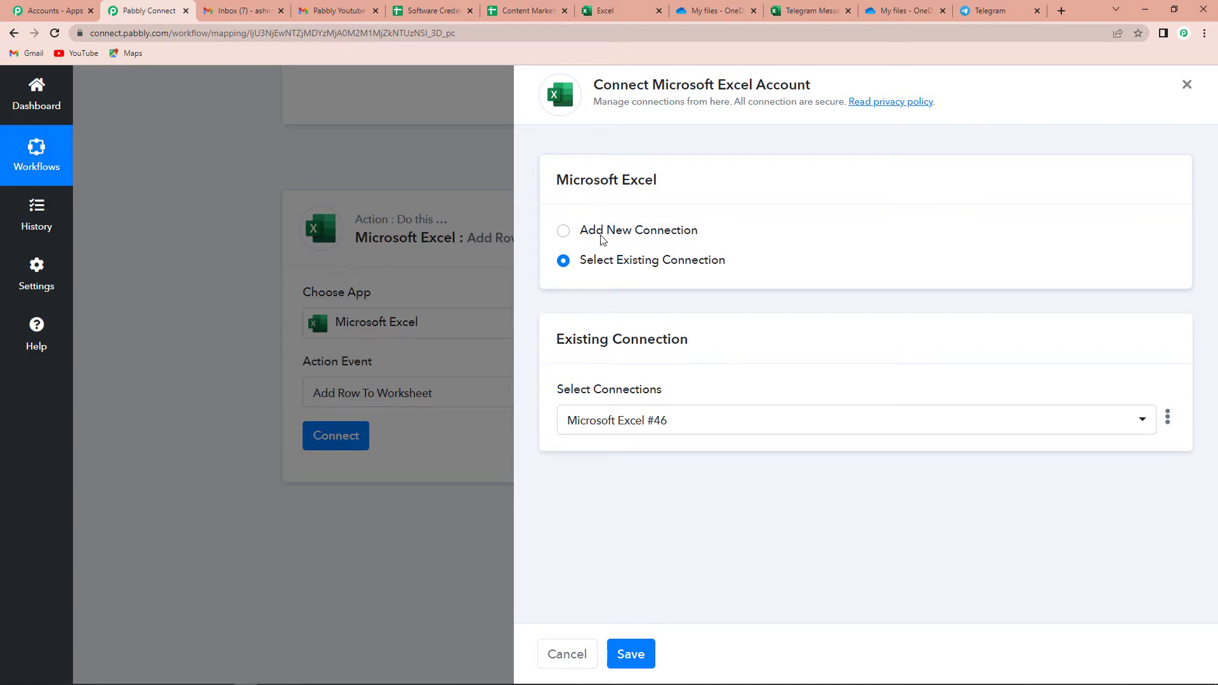
pyautogui.click(562, 231)
pyautogui.click(639, 414)
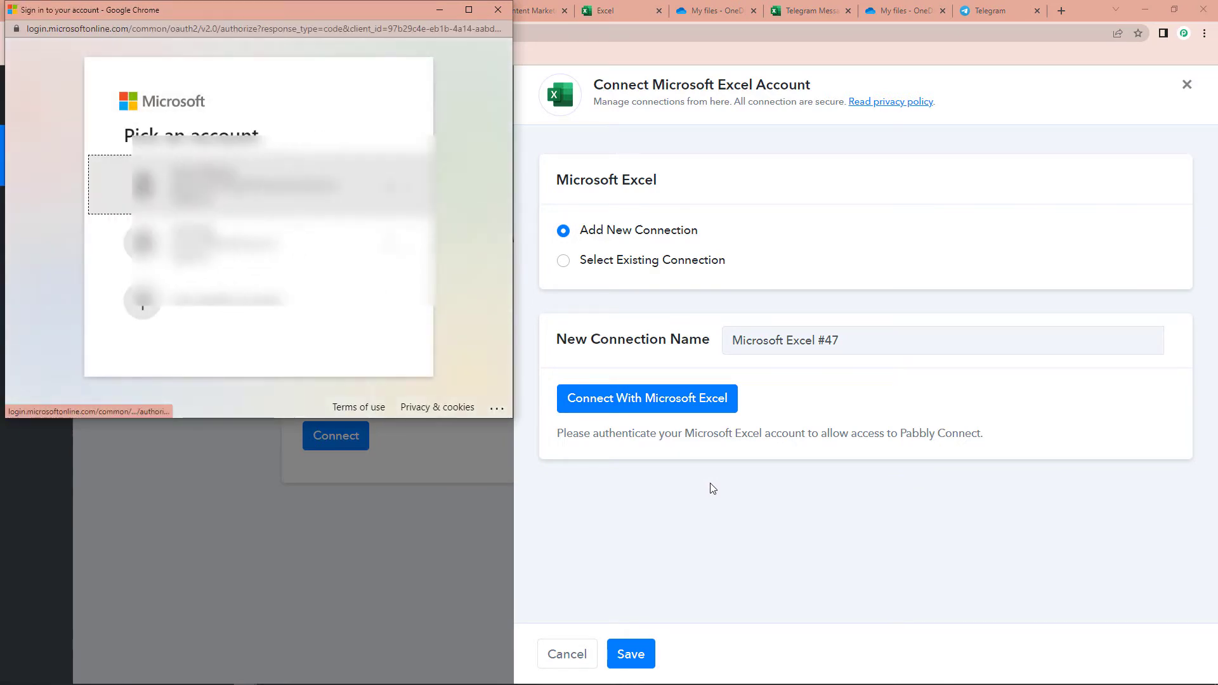
pyautogui.click(191, 241)
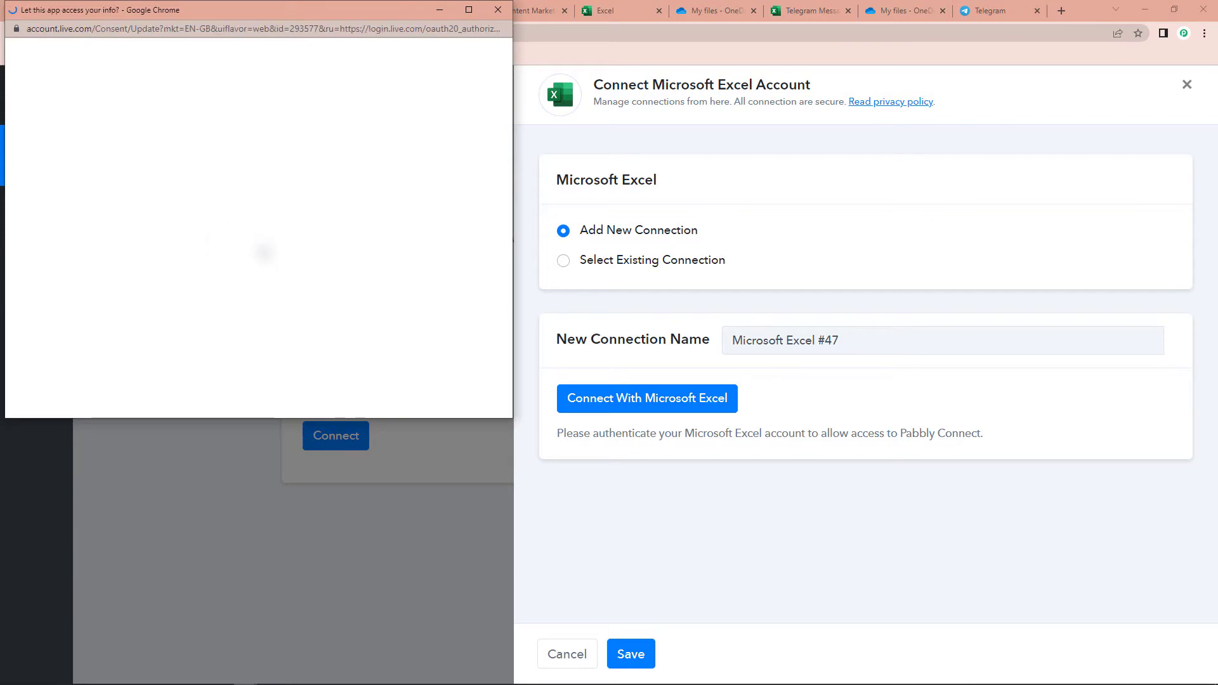
pyautogui.scroll(-3, 307, 550)
pyautogui.click(333, 610)
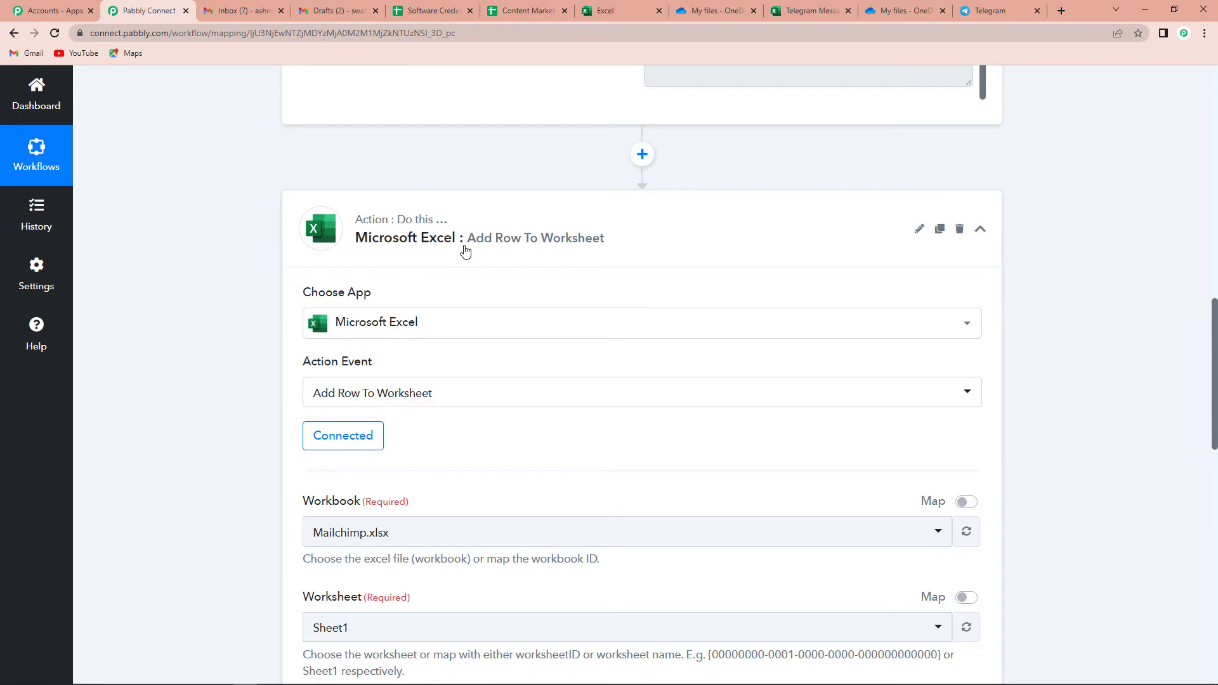
# Check the column headers in the Telegram Messages workbook and choose Telegram Messages.xlsx as the Excel action's workbook
pyautogui.scroll(-5, 498, 356)
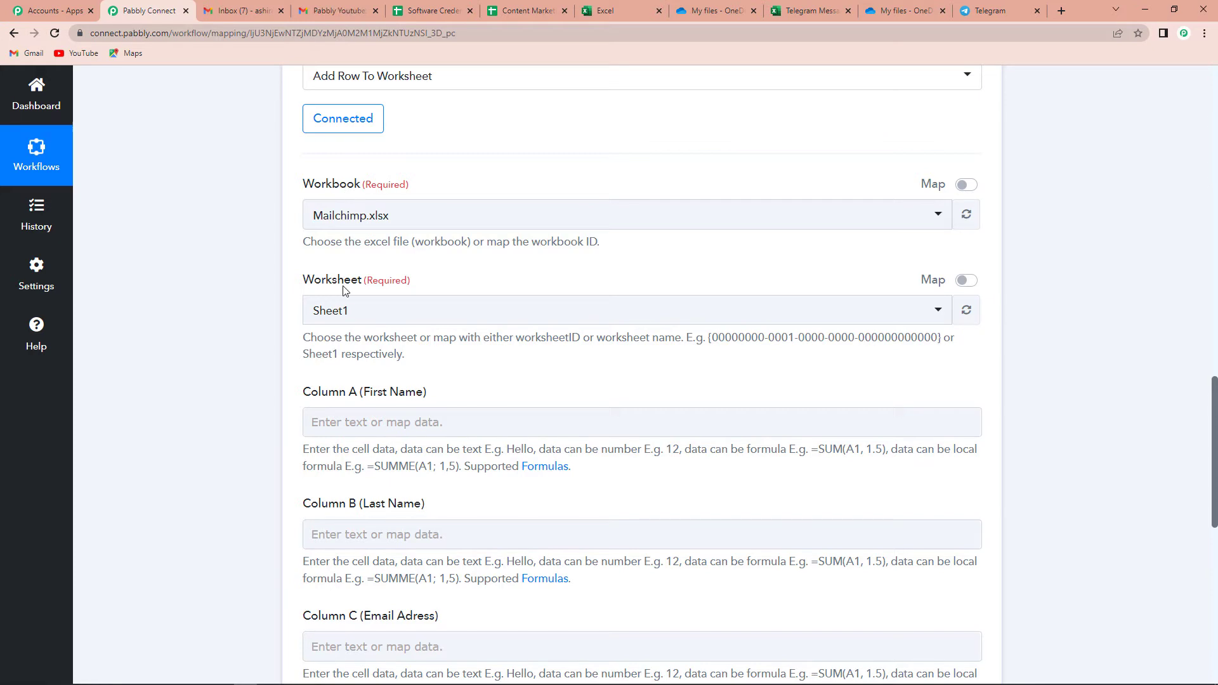
pyautogui.click(805, 12)
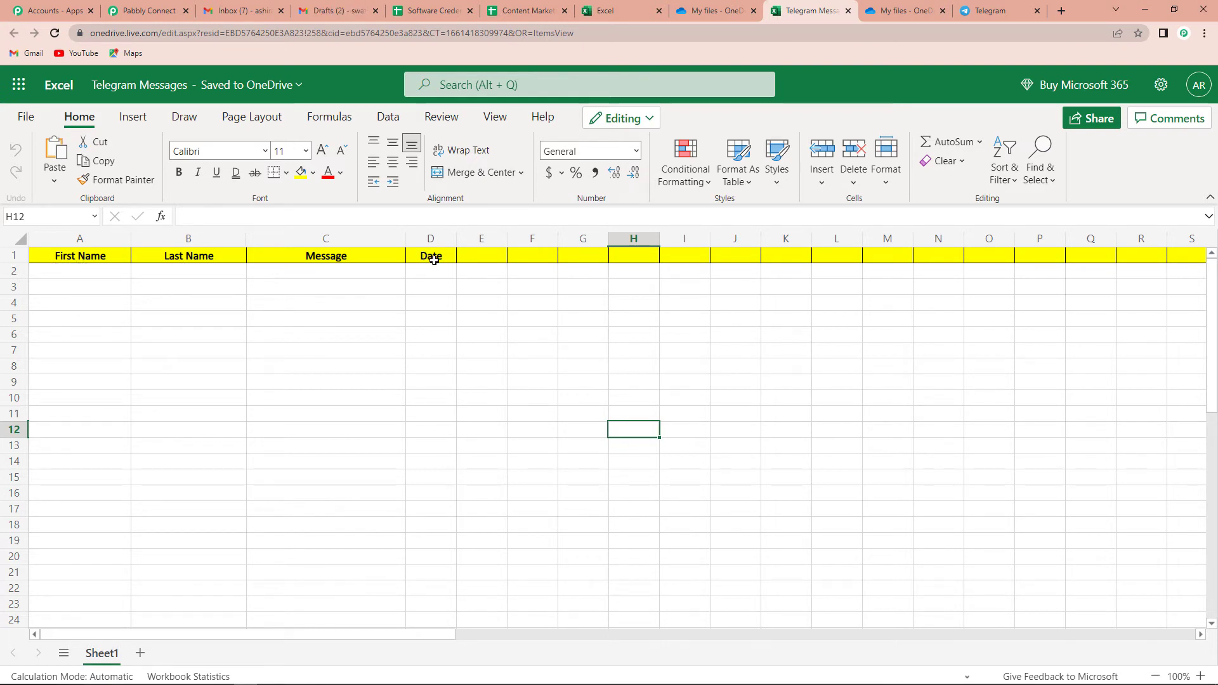
pyautogui.click(146, 10)
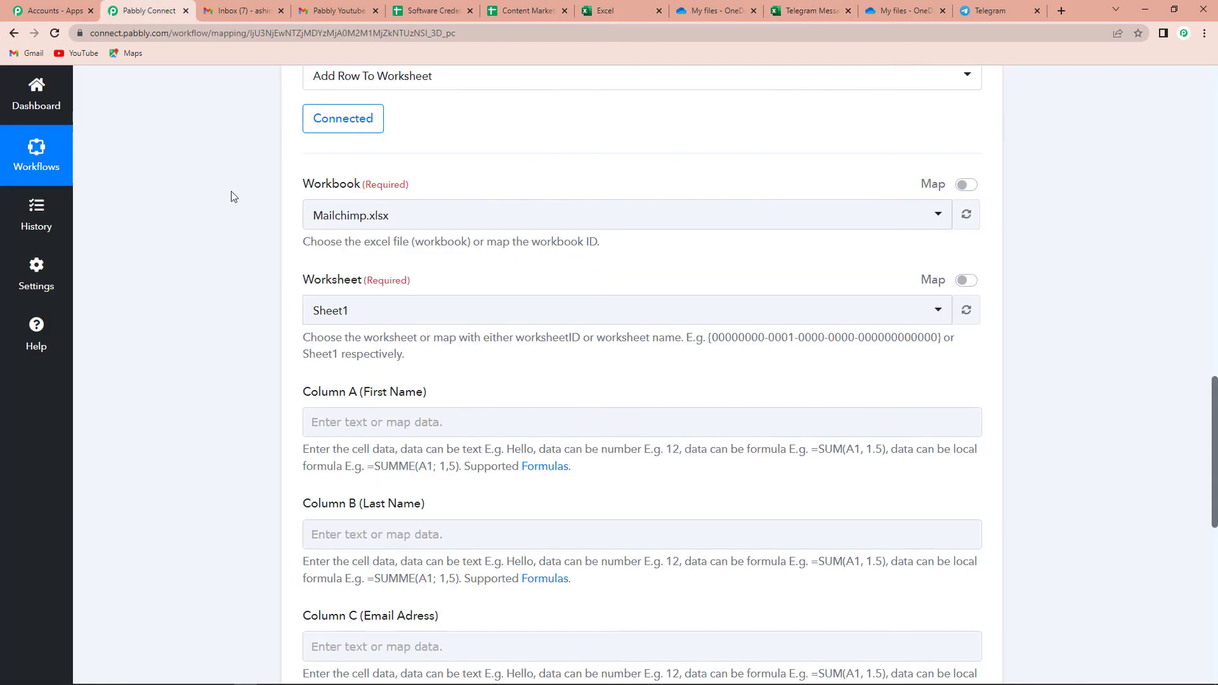
pyautogui.click(384, 219)
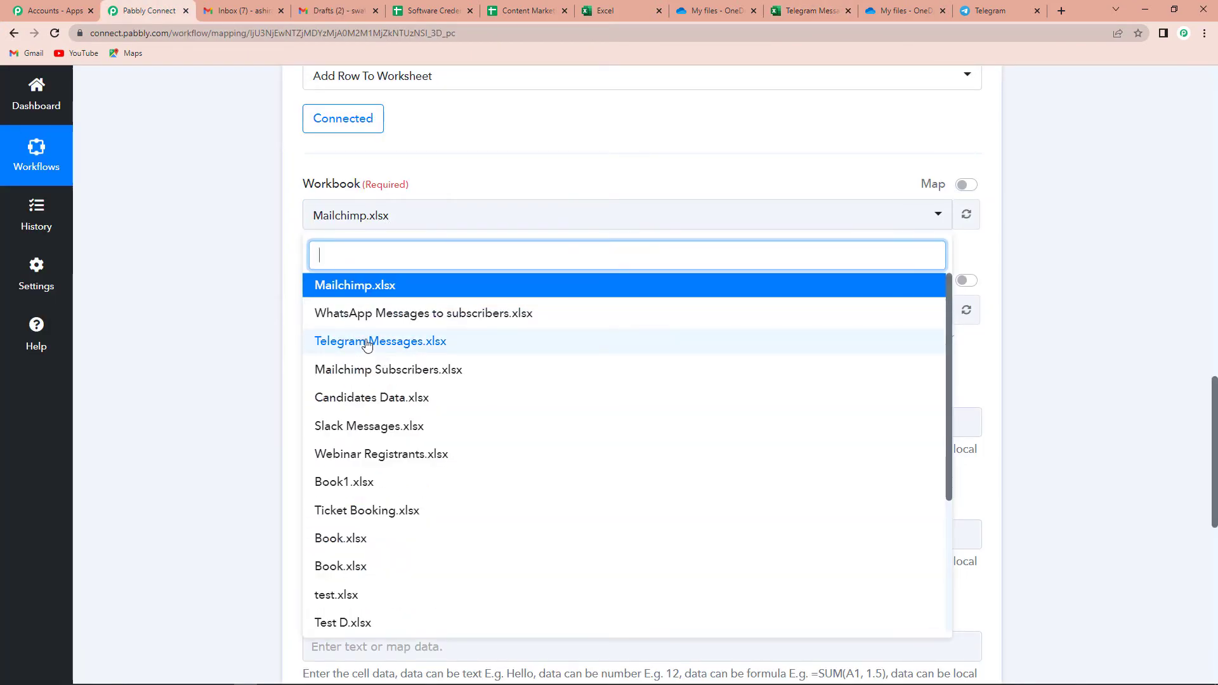
pyautogui.click(367, 345)
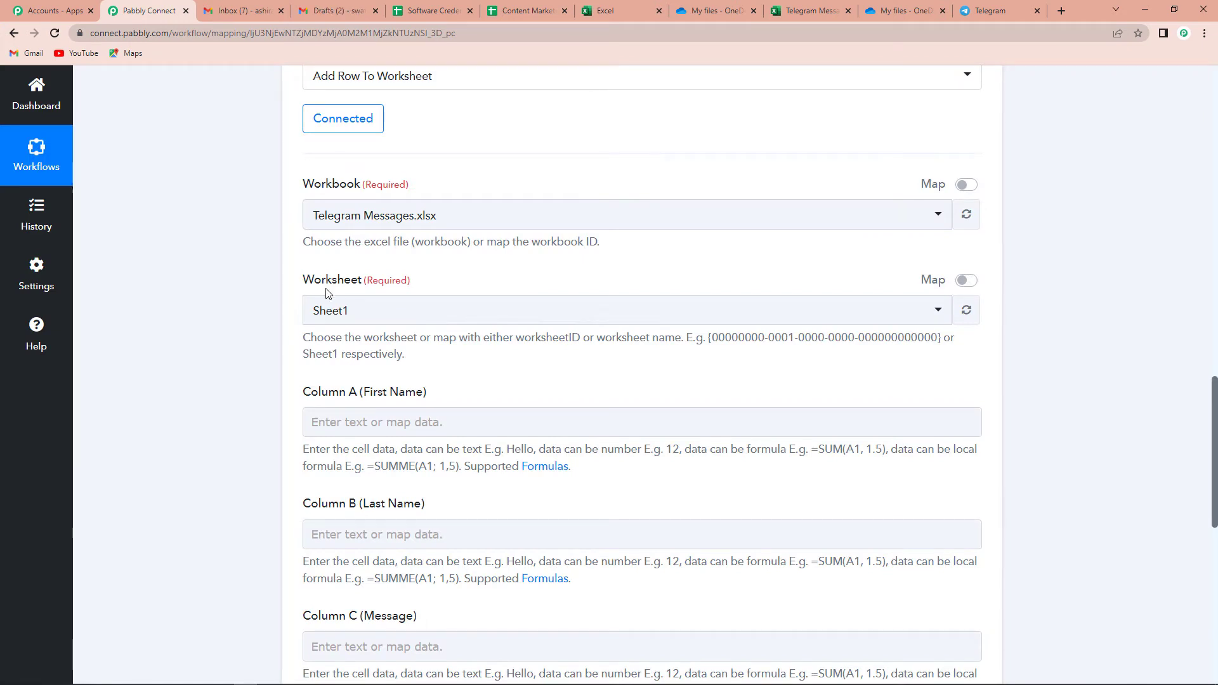
# Map the Telegram step's Message From First Name value into Column A (First Name) of the Excel action
pyautogui.scroll(-4, 384, 298)
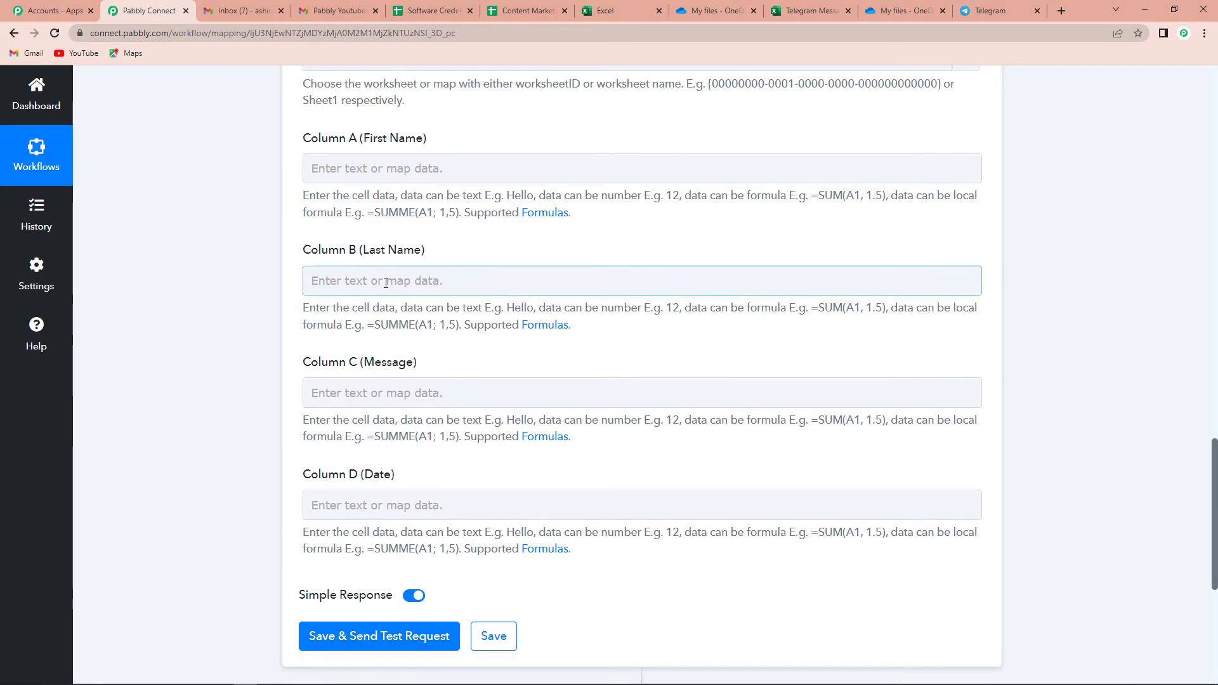
pyautogui.scroll(1, 379, 248)
pyautogui.click(393, 228)
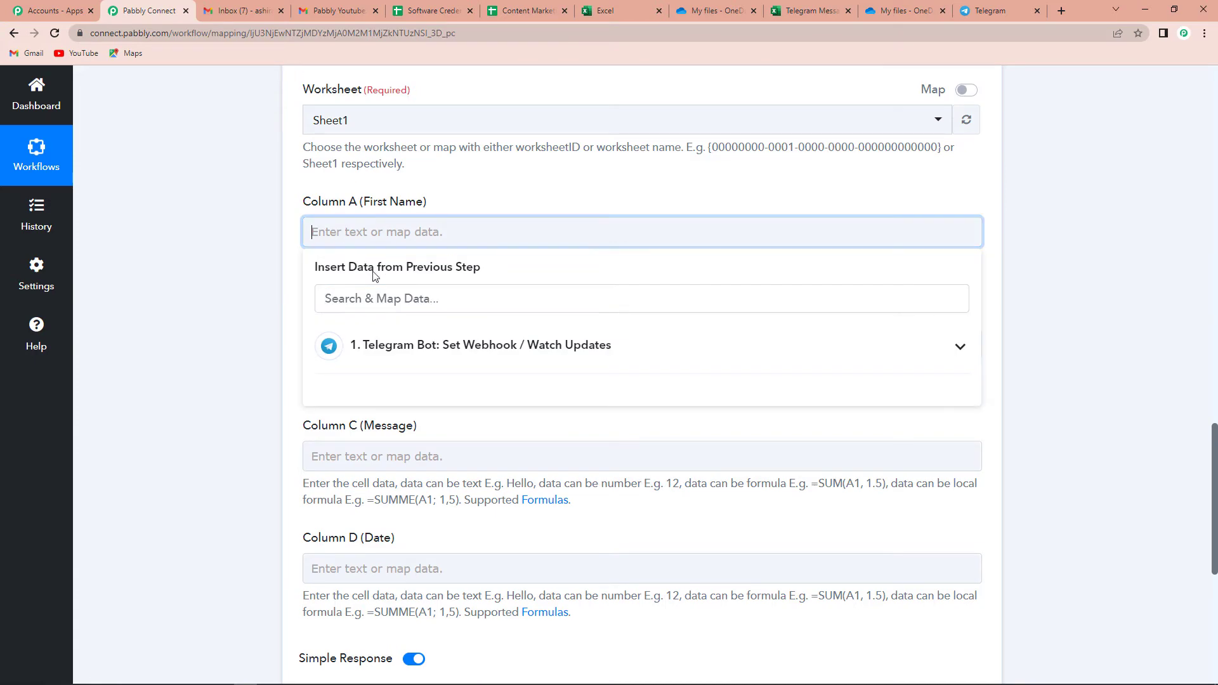
pyautogui.click(417, 346)
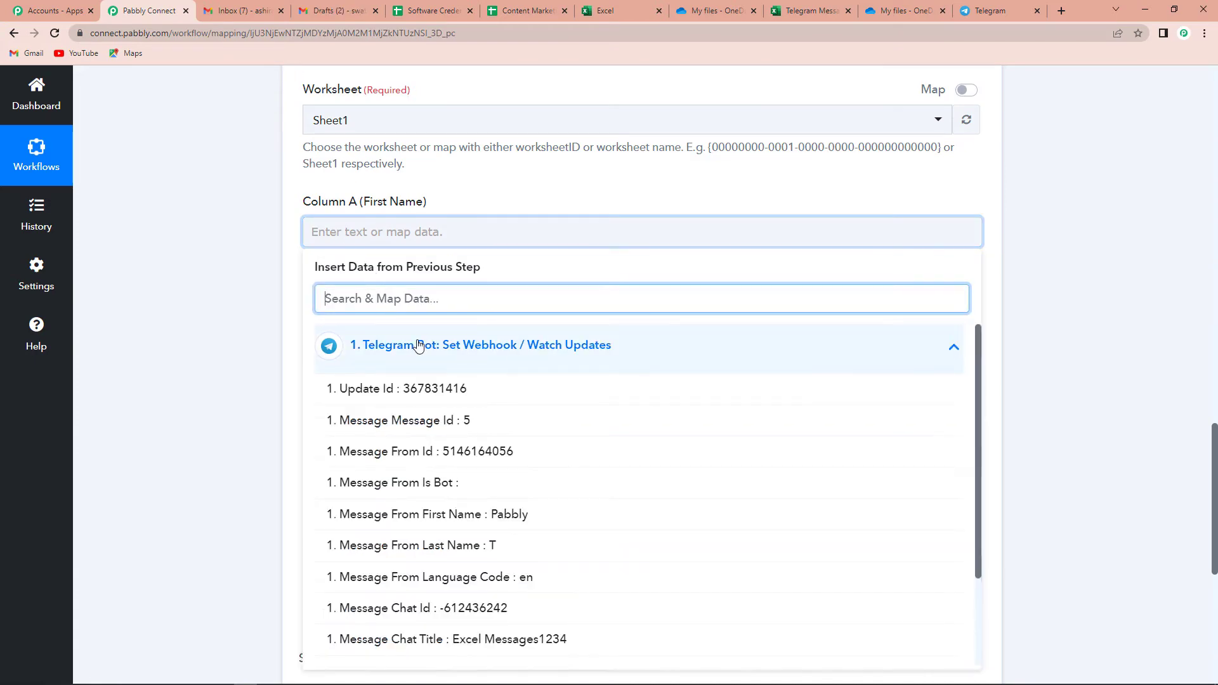
pyautogui.click(495, 514)
pyautogui.click(253, 363)
# Map the Telegram step's Message From Last Name value into Column B (Last Name) of the Excel action
pyautogui.scroll(-2, 255, 361)
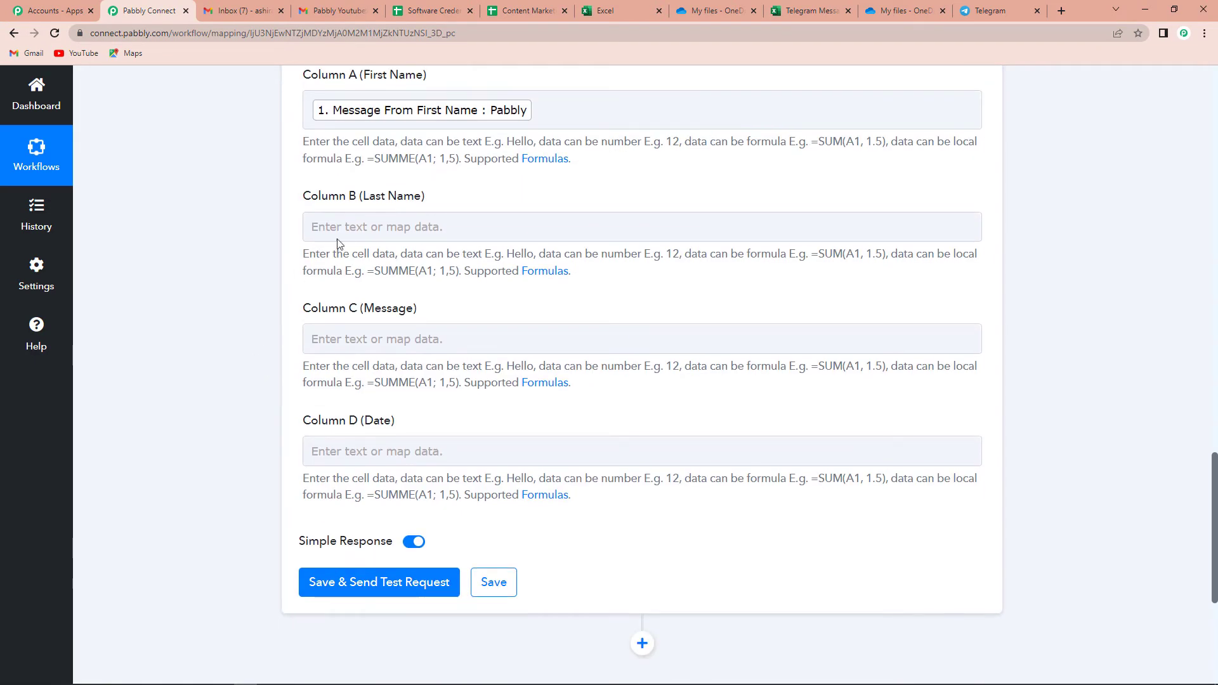
pyautogui.click(355, 227)
pyautogui.click(402, 343)
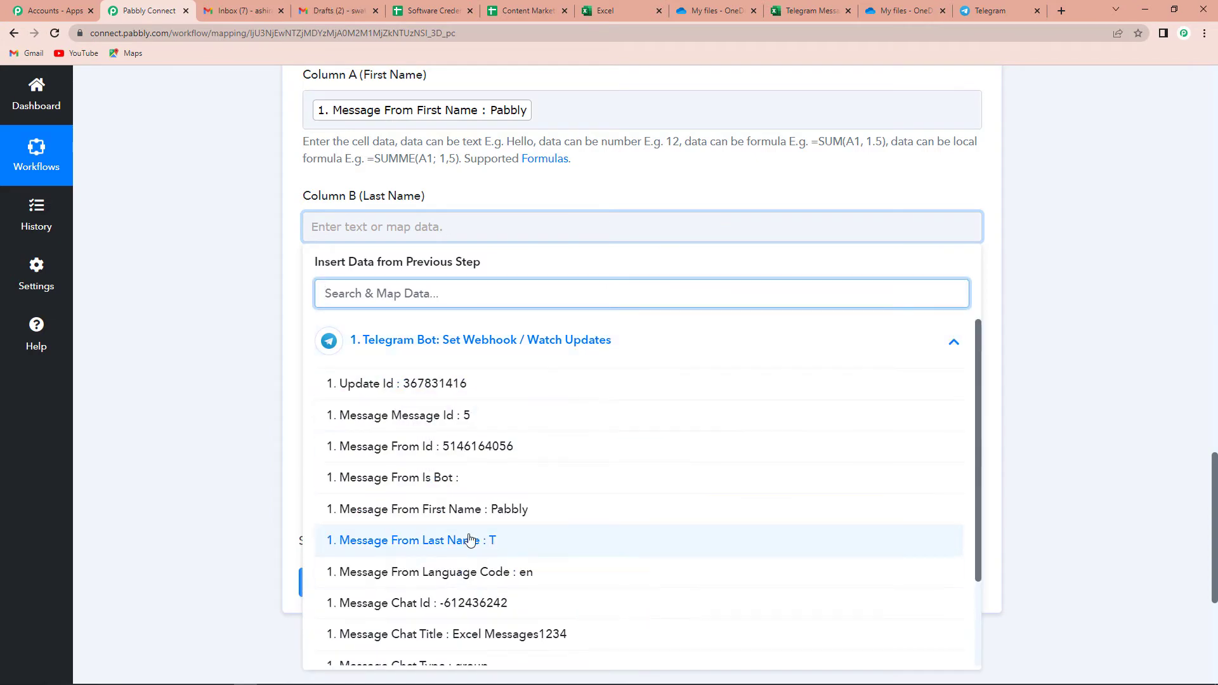
pyautogui.click(547, 541)
pyautogui.click(216, 393)
# Map the Telegram step's Message Text value into Column C (Message) of the Excel action
pyautogui.scroll(-1, 209, 372)
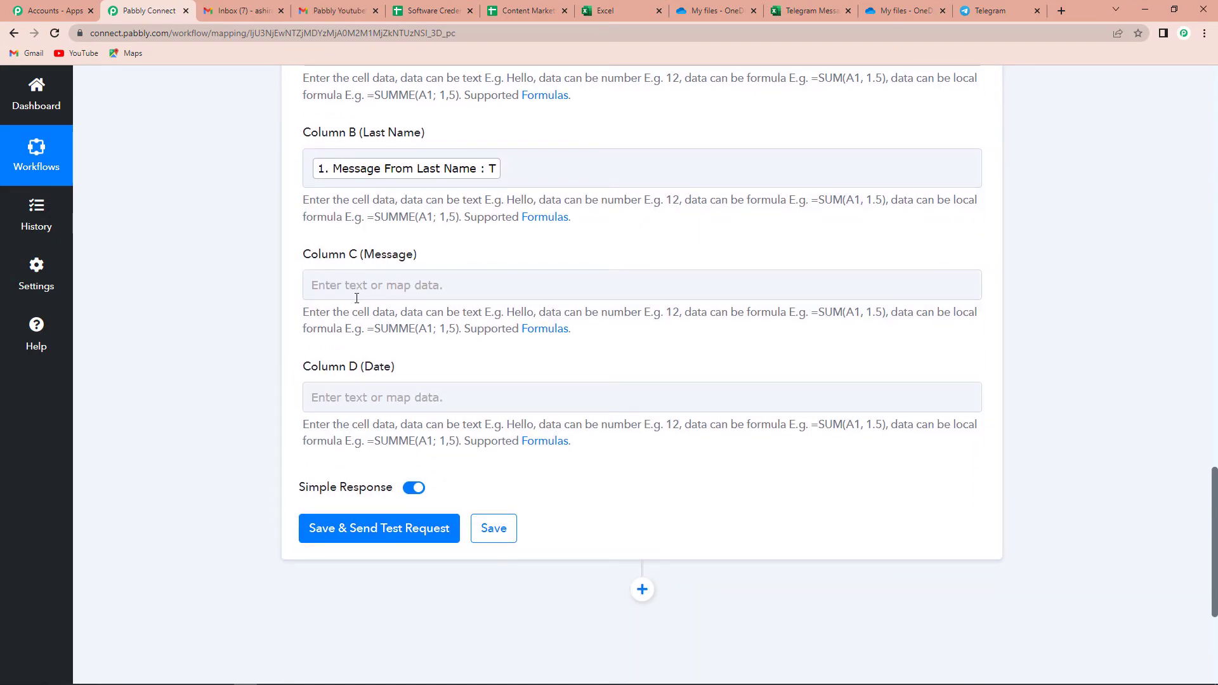
pyautogui.click(388, 288)
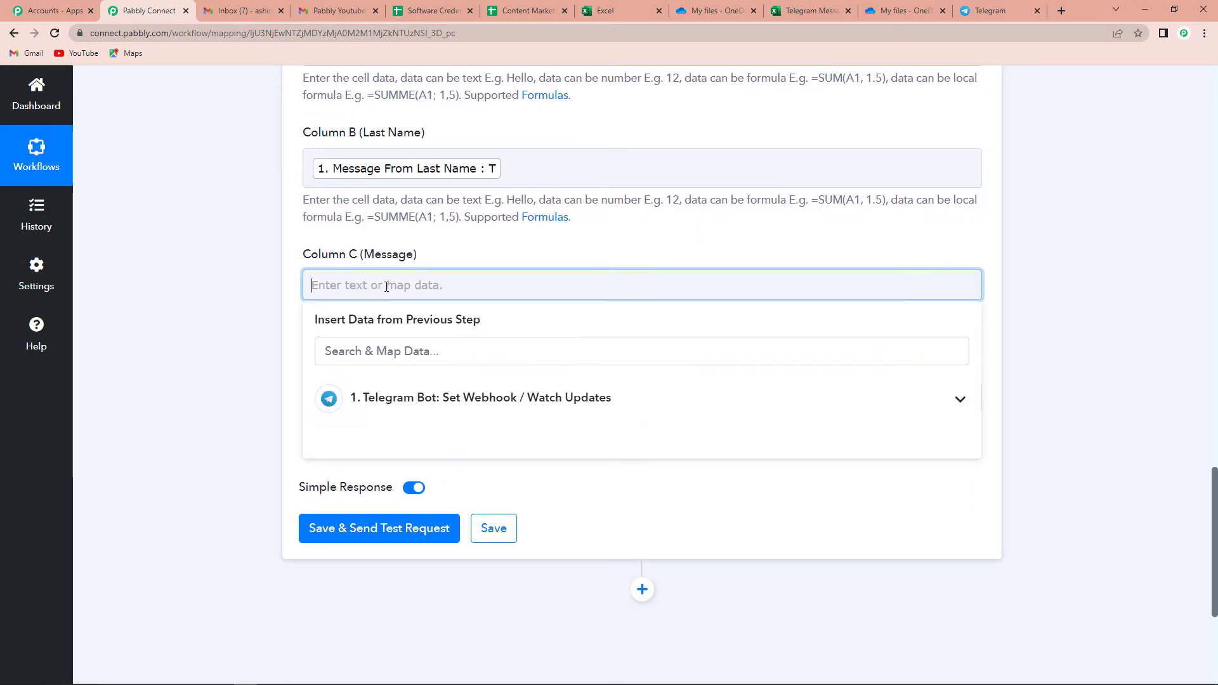
pyautogui.click(380, 317)
pyautogui.scroll(-2, 538, 483)
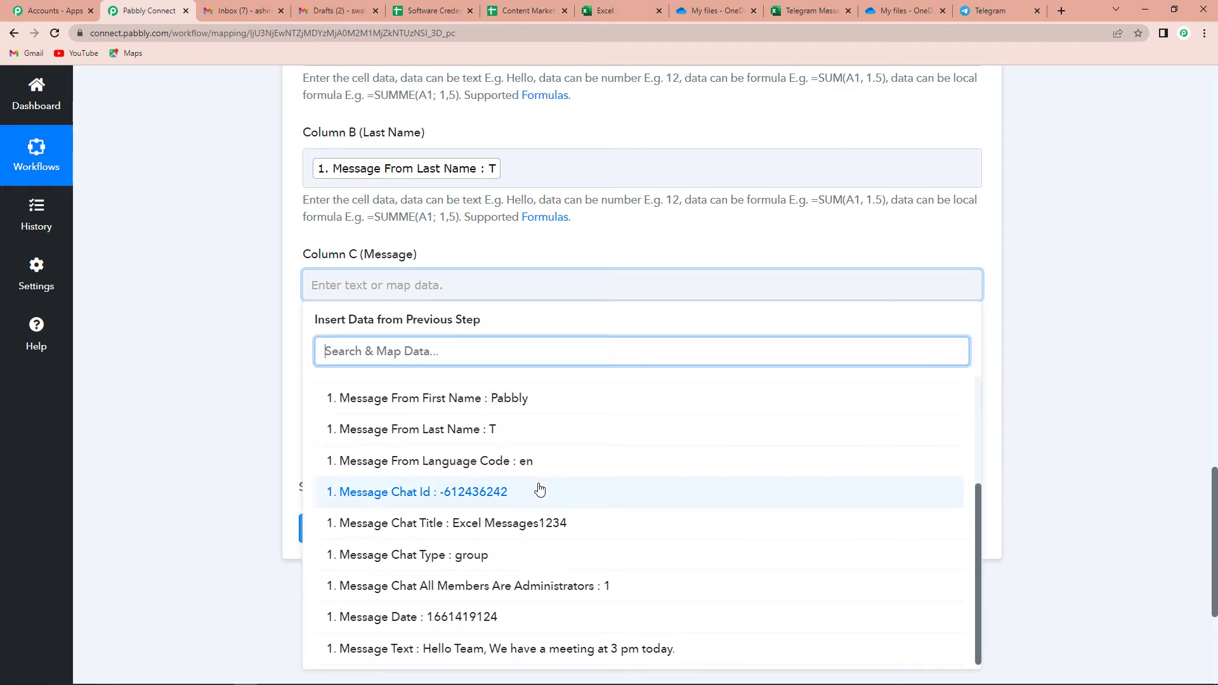
pyautogui.click(402, 646)
pyautogui.click(227, 376)
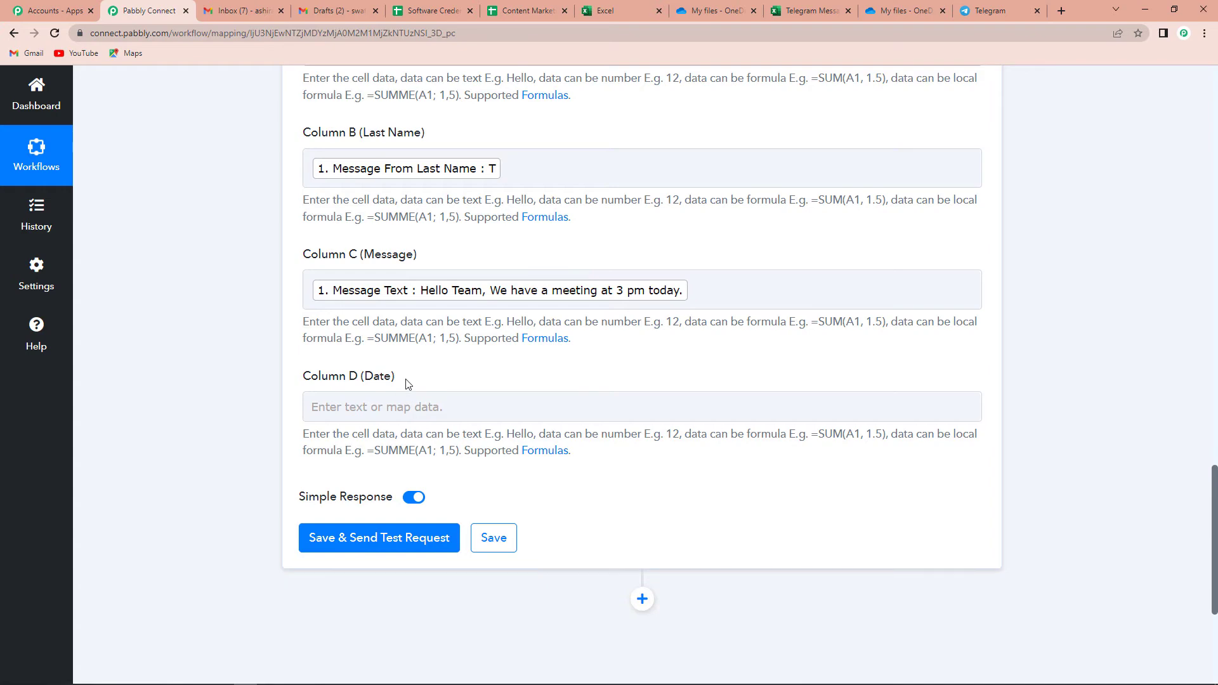
# Check the Message Date in the Telegram response and insert a Date/Time Formatter by Pabbly action between the Telegram trigger and the Excel action
pyautogui.scroll(15, 489, 419)
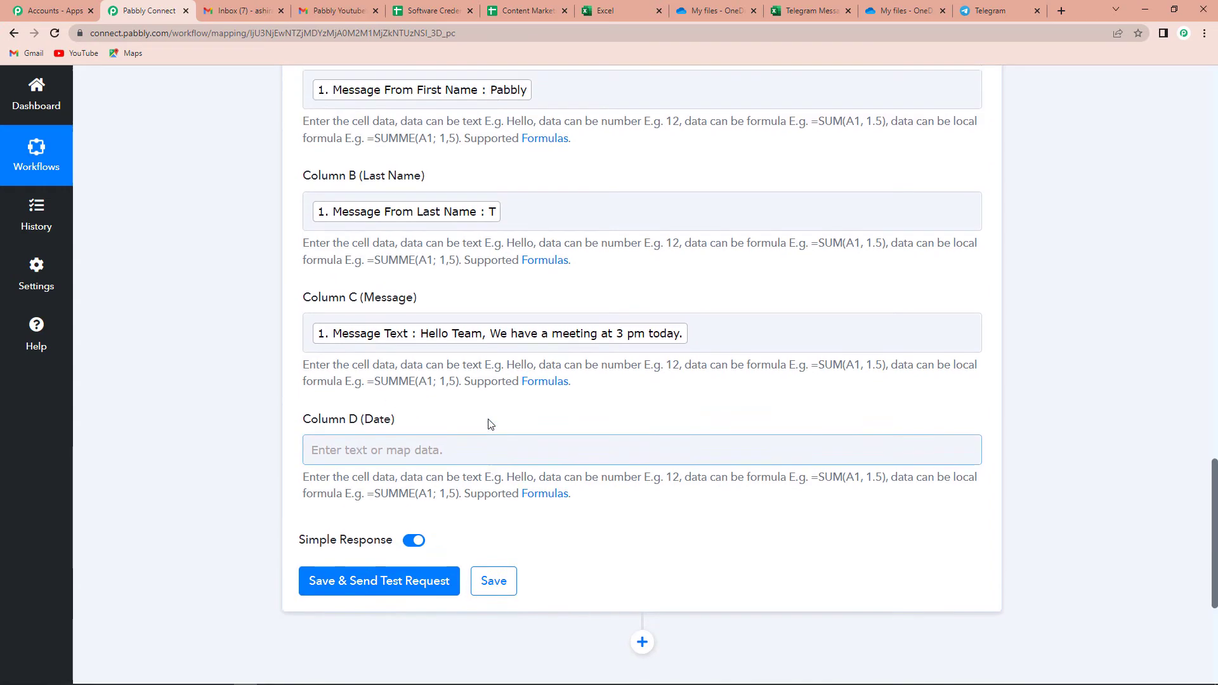
pyautogui.scroll(3, 489, 423)
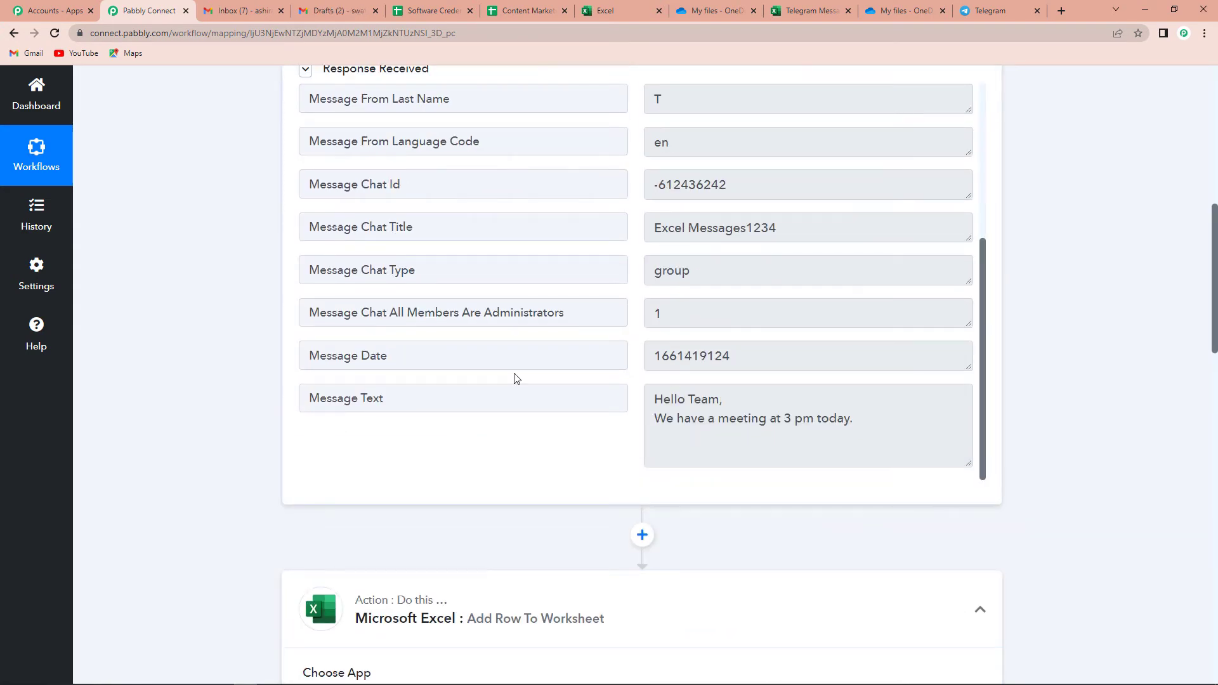
pyautogui.moveTo(744, 364); pyautogui.dragTo(610, 377)
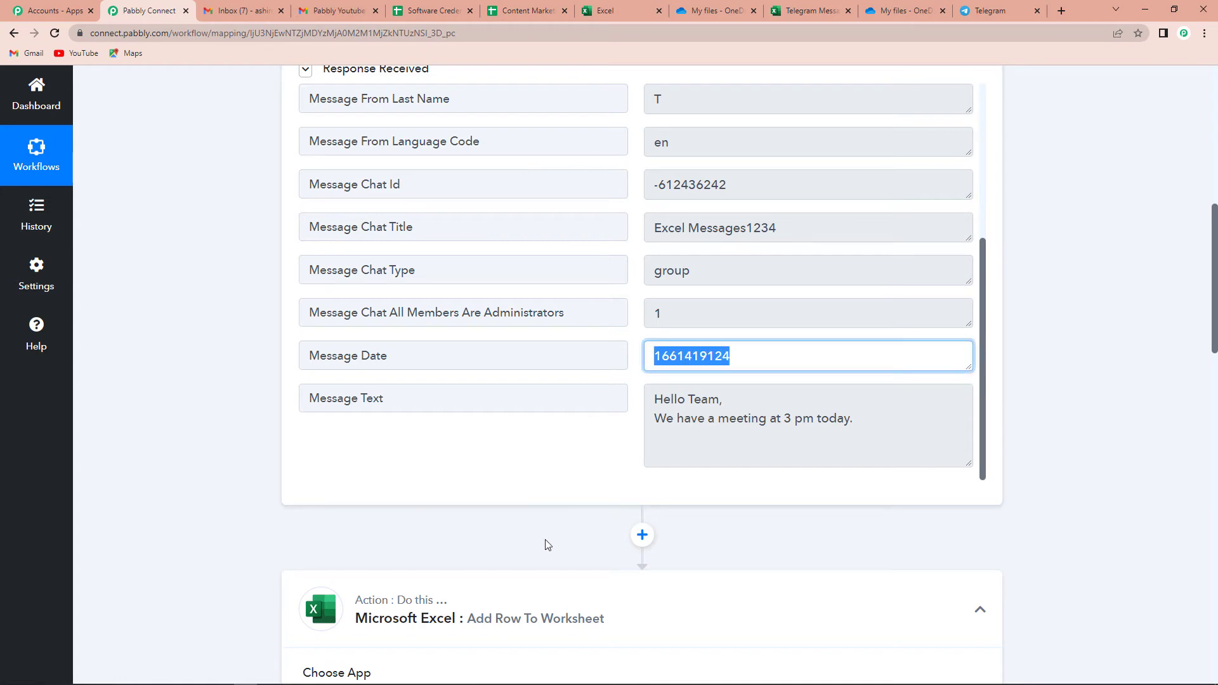
pyautogui.scroll(-1, 1061, 371)
pyautogui.scroll(-3, 1062, 371)
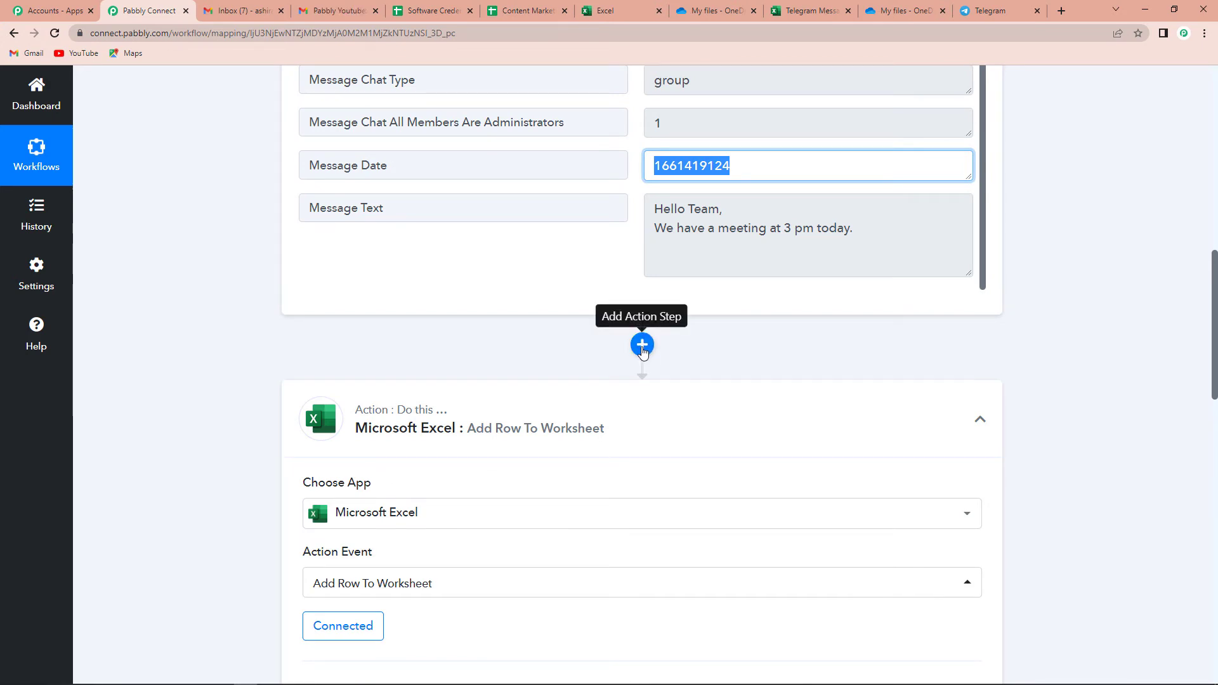
pyautogui.click(642, 345)
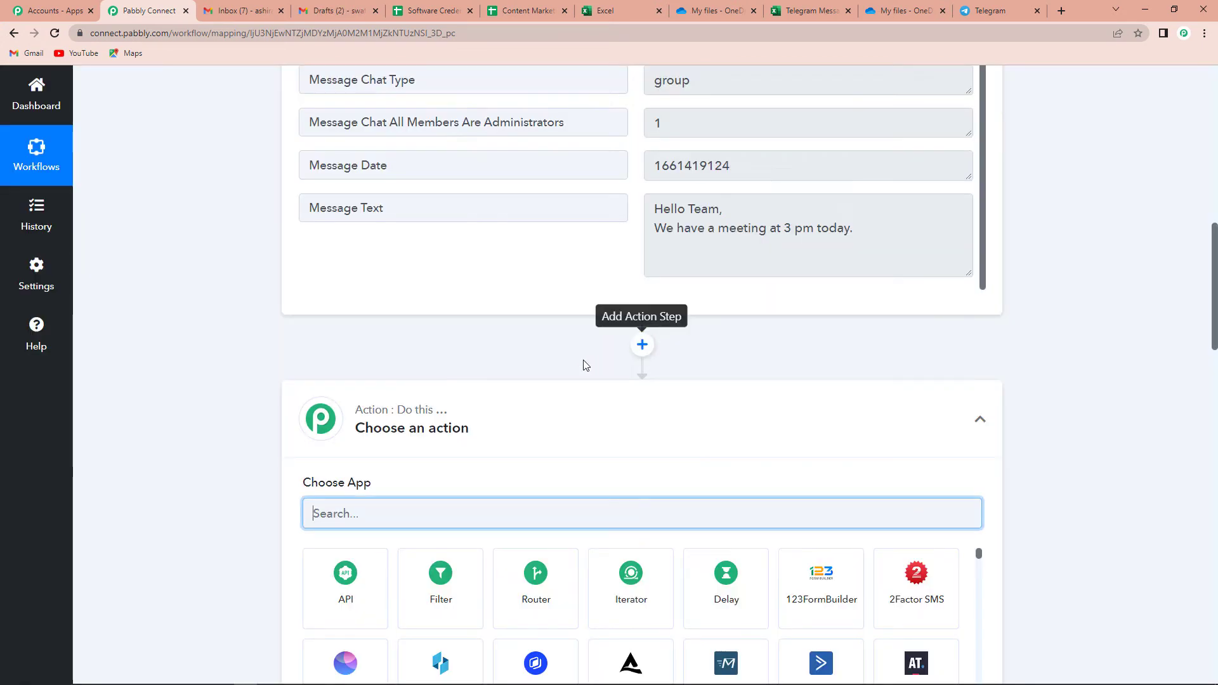
pyautogui.write('date')
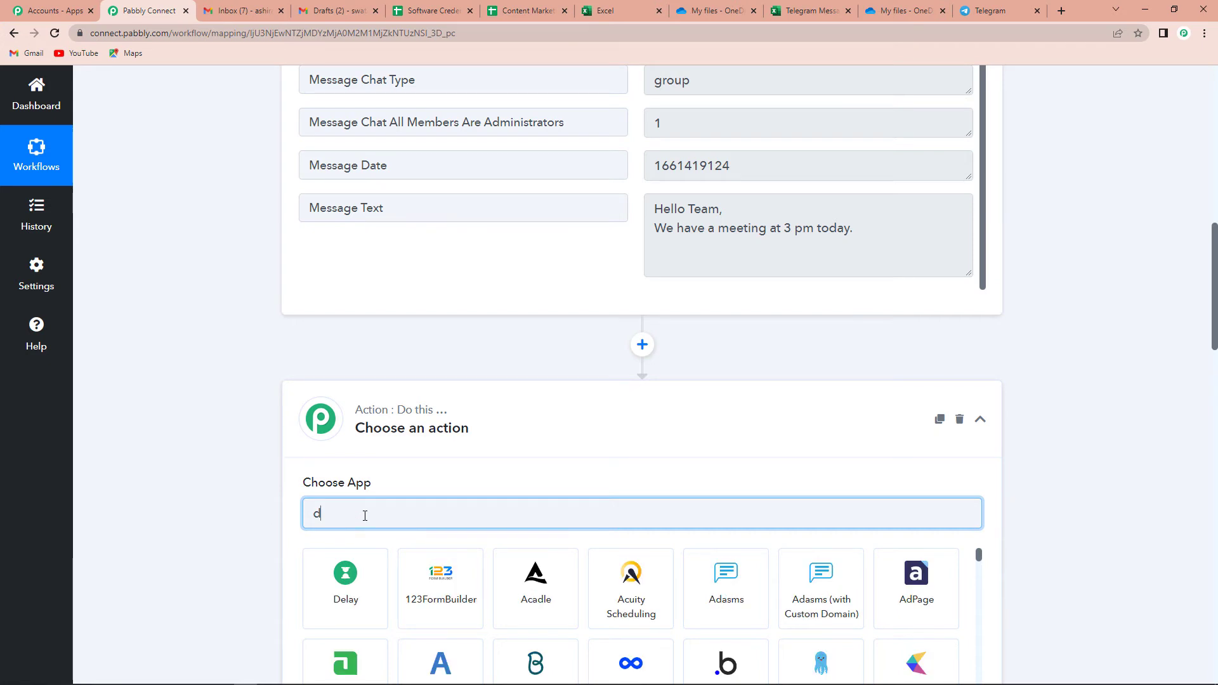
pyautogui.click(353, 578)
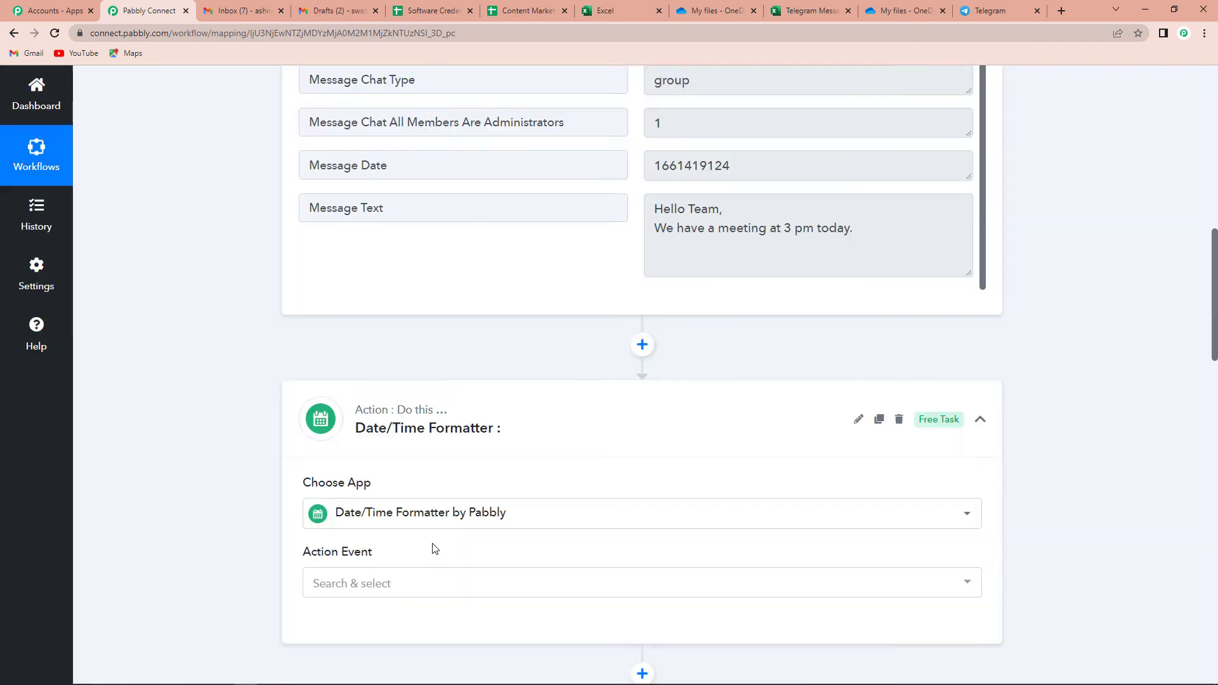
# Set the Date/Time Formatter's action event to Format Date Only and connect it
pyautogui.scroll(-2, 435, 548)
pyautogui.click(317, 456)
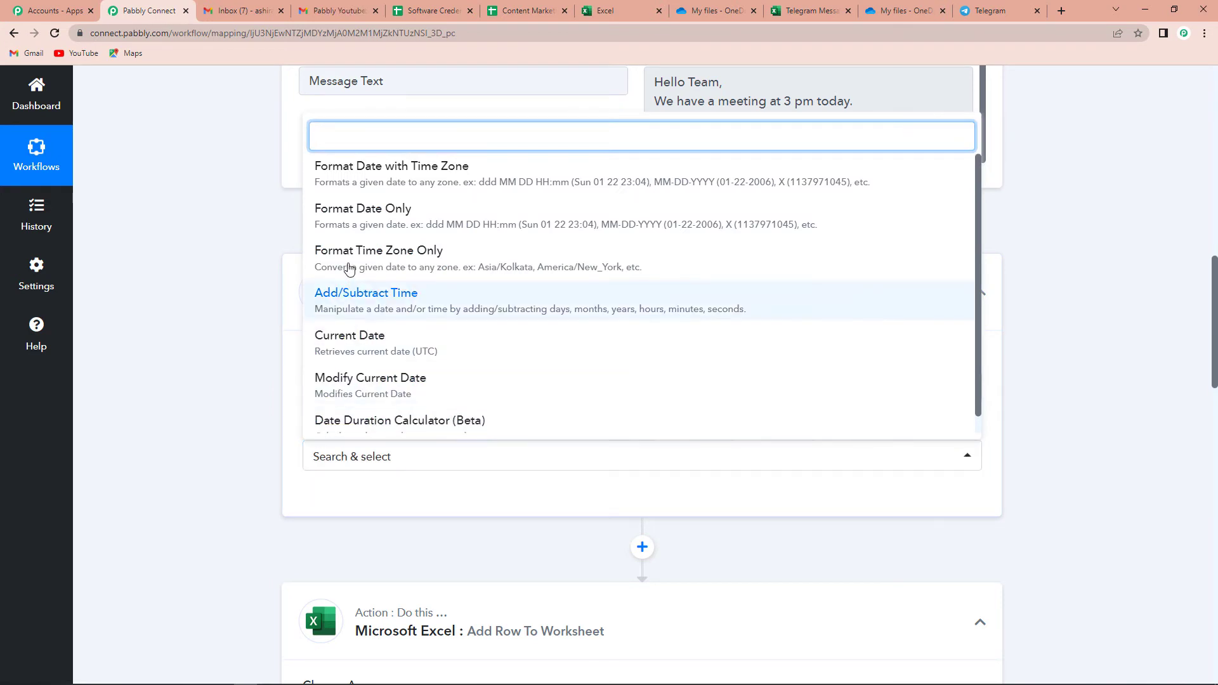
pyautogui.click(345, 215)
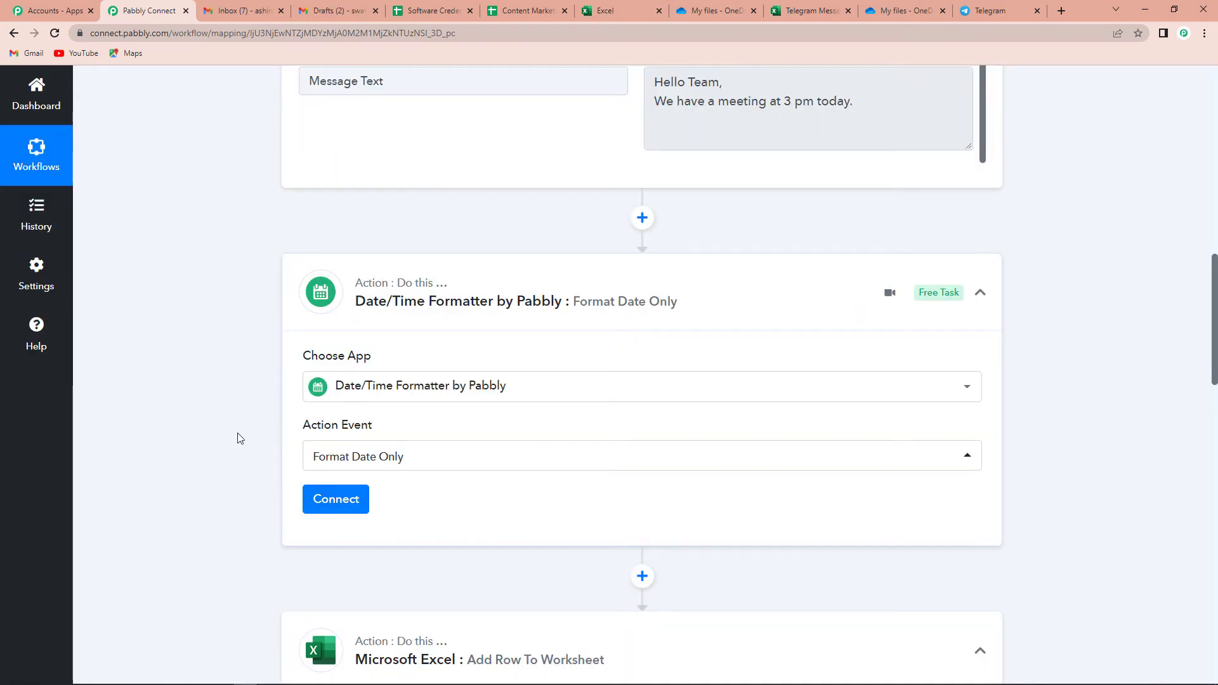
pyautogui.click(342, 506)
# Map the Telegram Message Date into the formatter's Date field and set its From Format to Timestamp
pyautogui.scroll(-5, 264, 546)
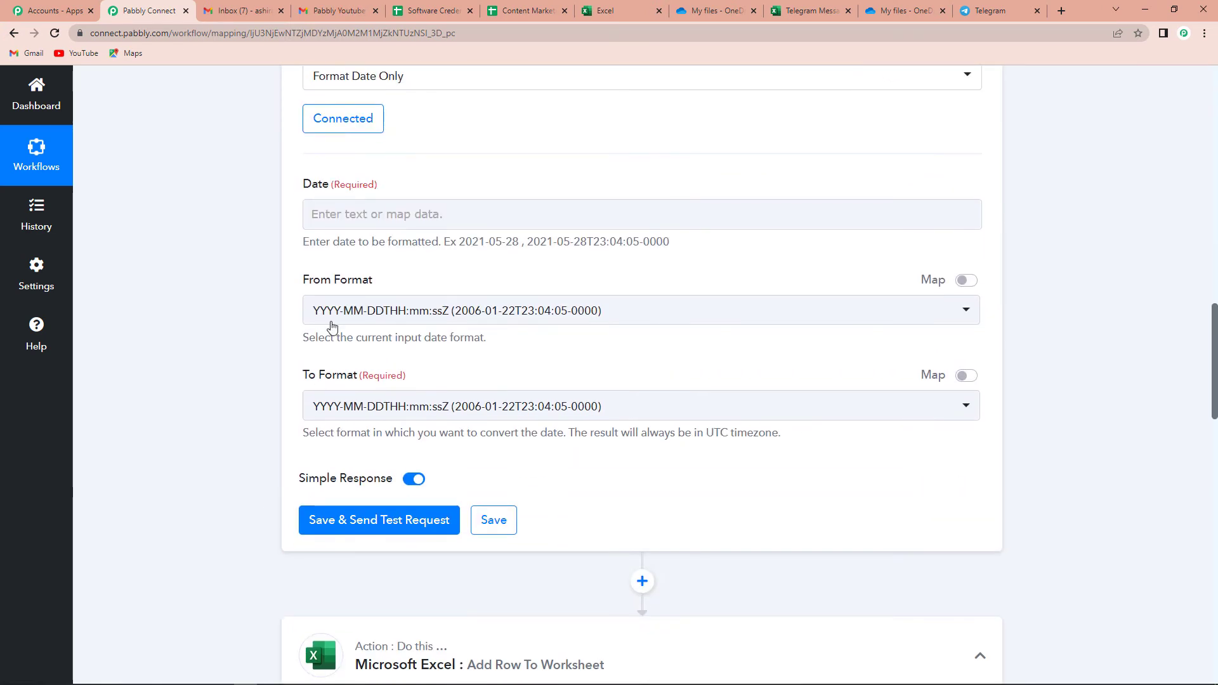
pyautogui.click(348, 214)
pyautogui.click(431, 346)
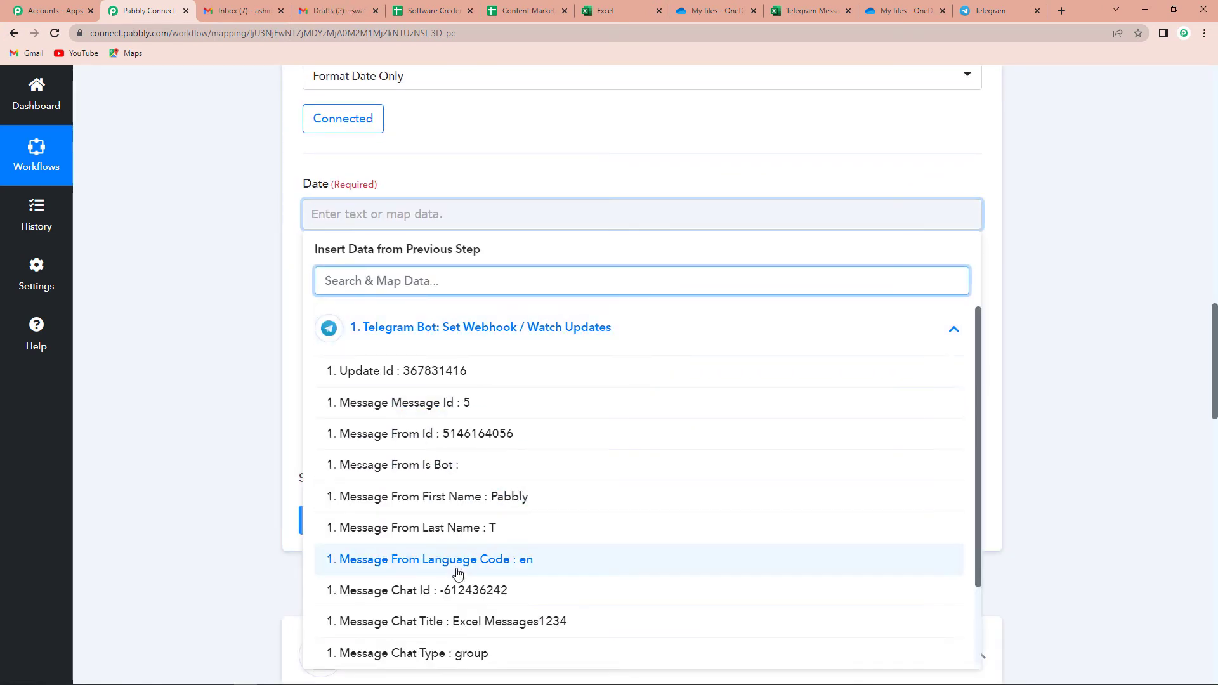
pyautogui.scroll(-2, 444, 583)
pyautogui.click(418, 616)
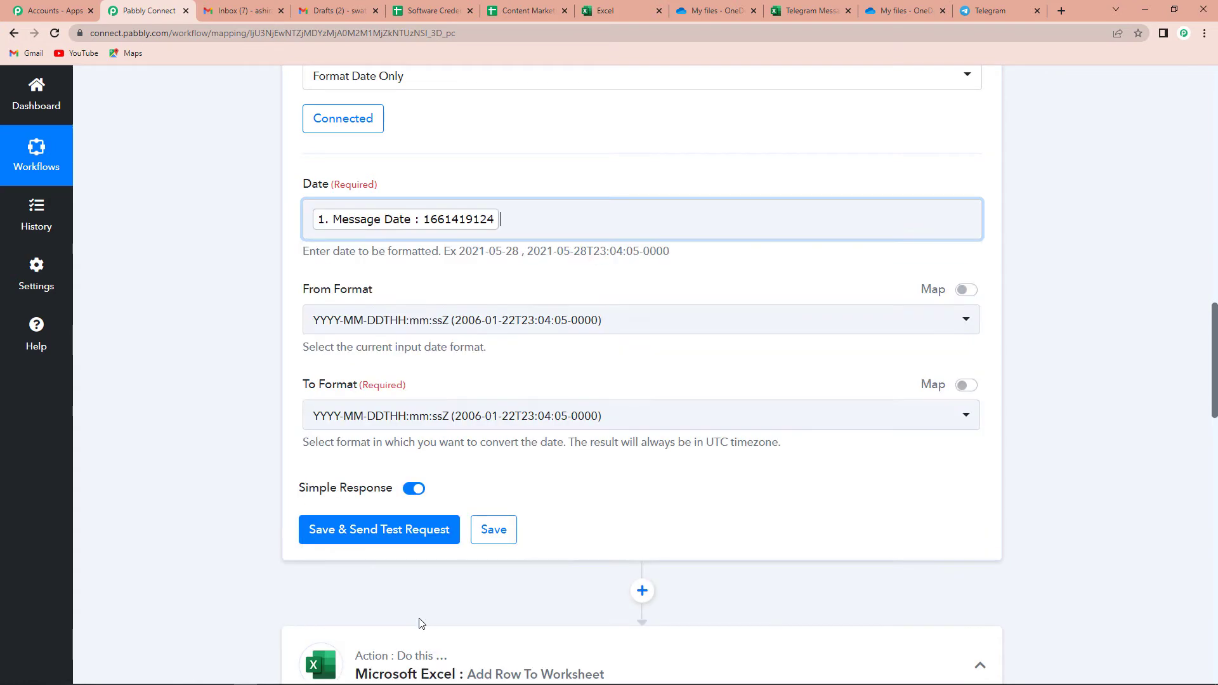
pyautogui.click(158, 394)
pyautogui.click(451, 319)
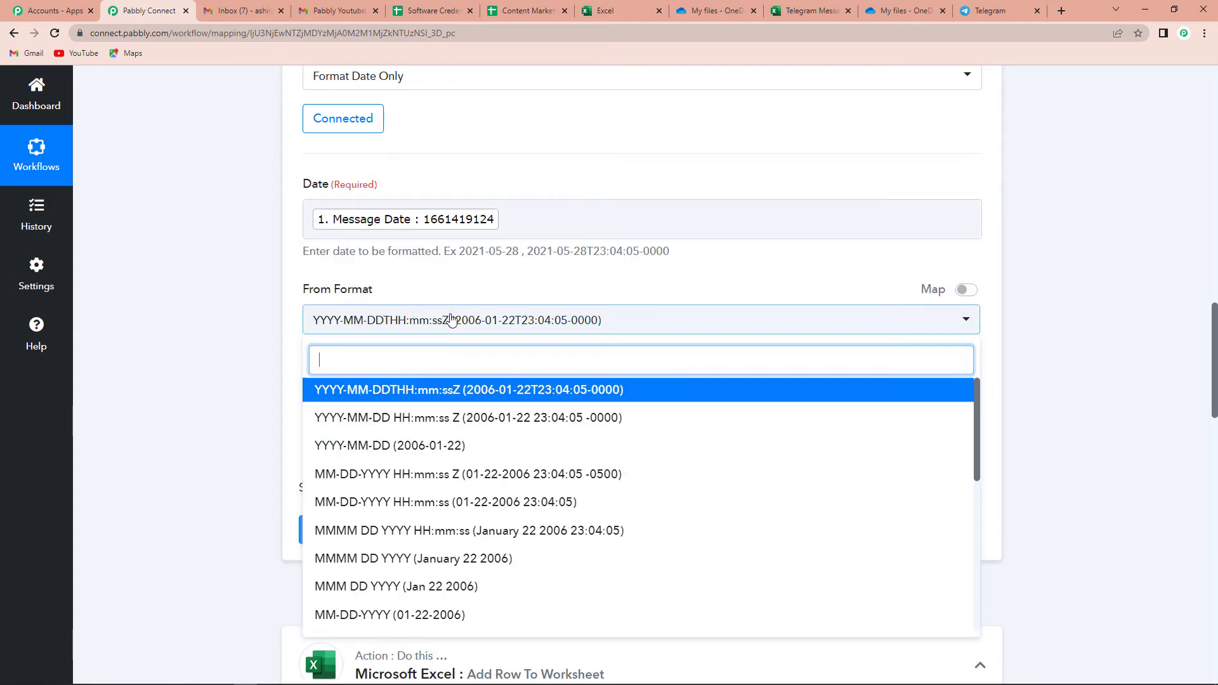
pyautogui.scroll(-5, 456, 482)
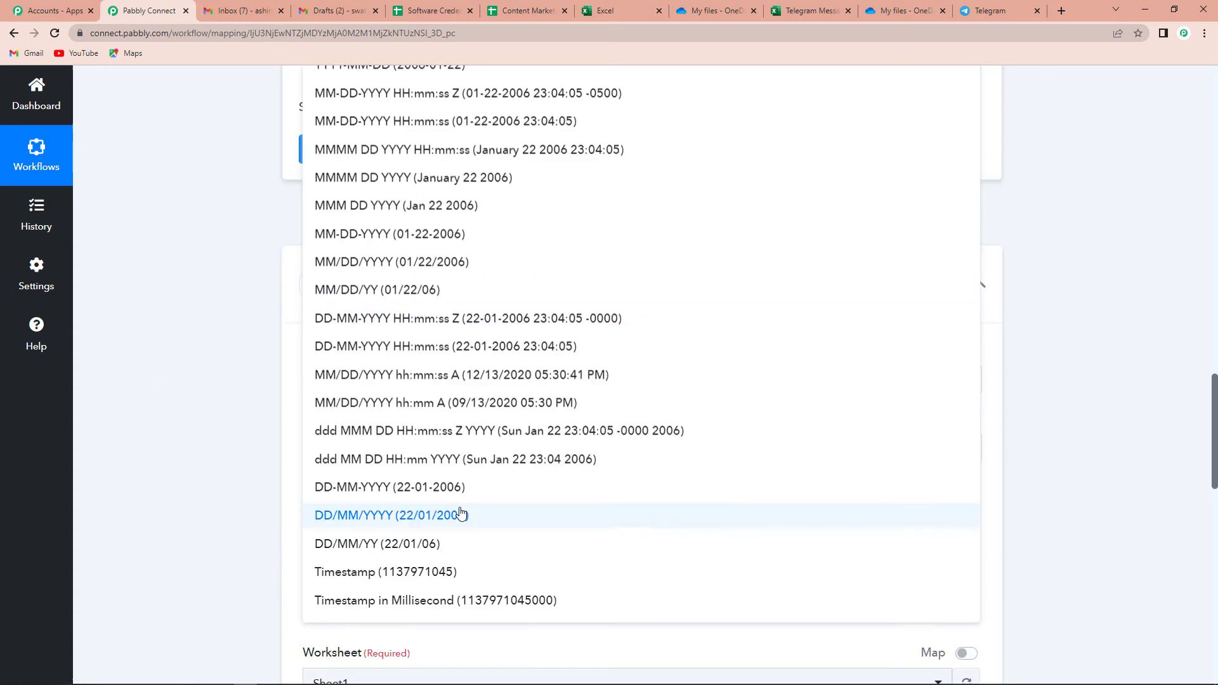
pyautogui.click(416, 572)
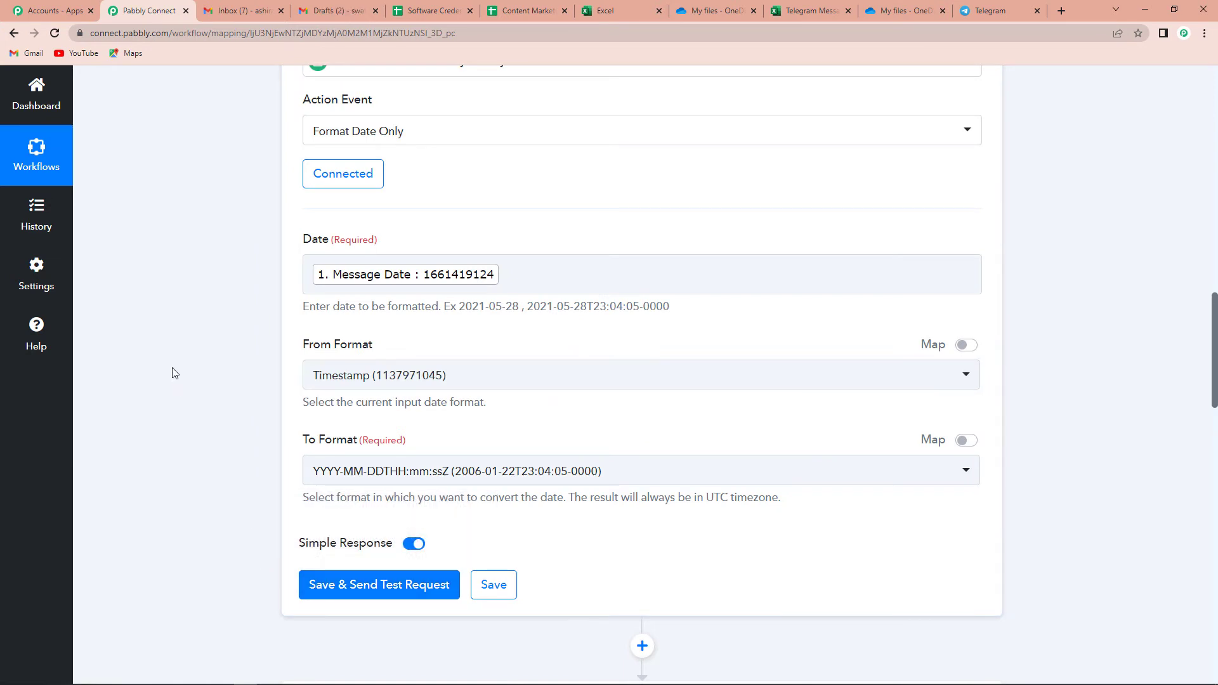
# Set the formatter's To Format to DD-MM-YYYY, then save the step and send a test request
pyautogui.scroll(-1, 264, 396)
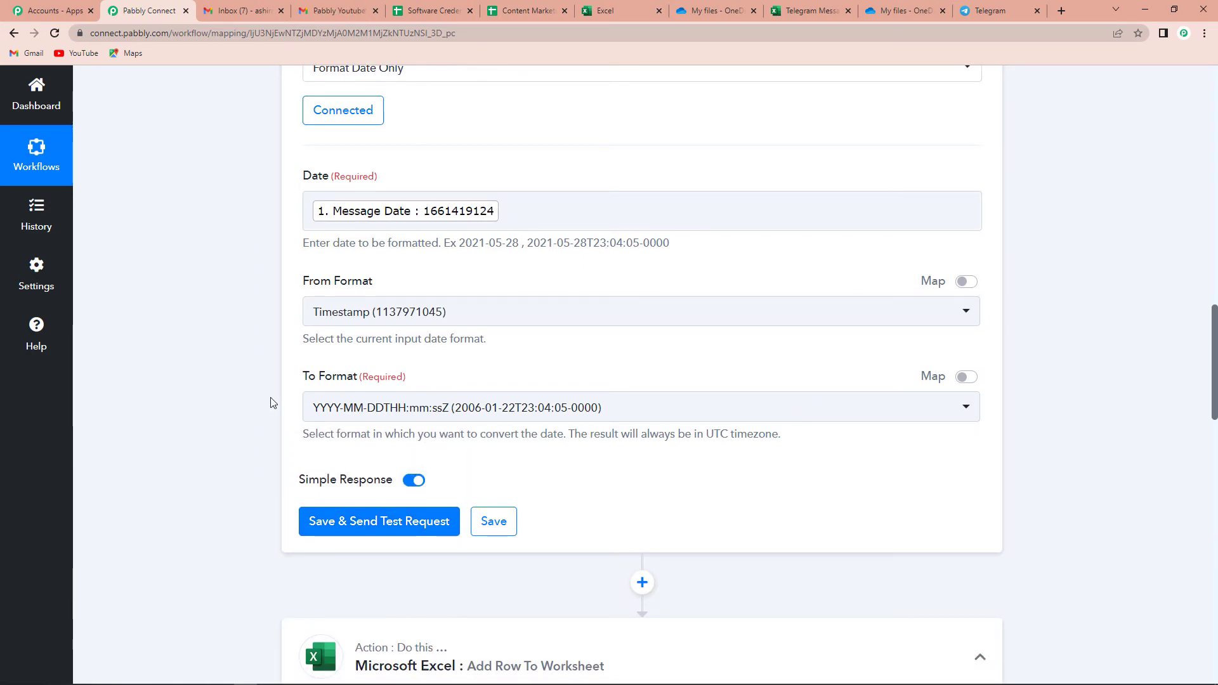
pyautogui.click(356, 409)
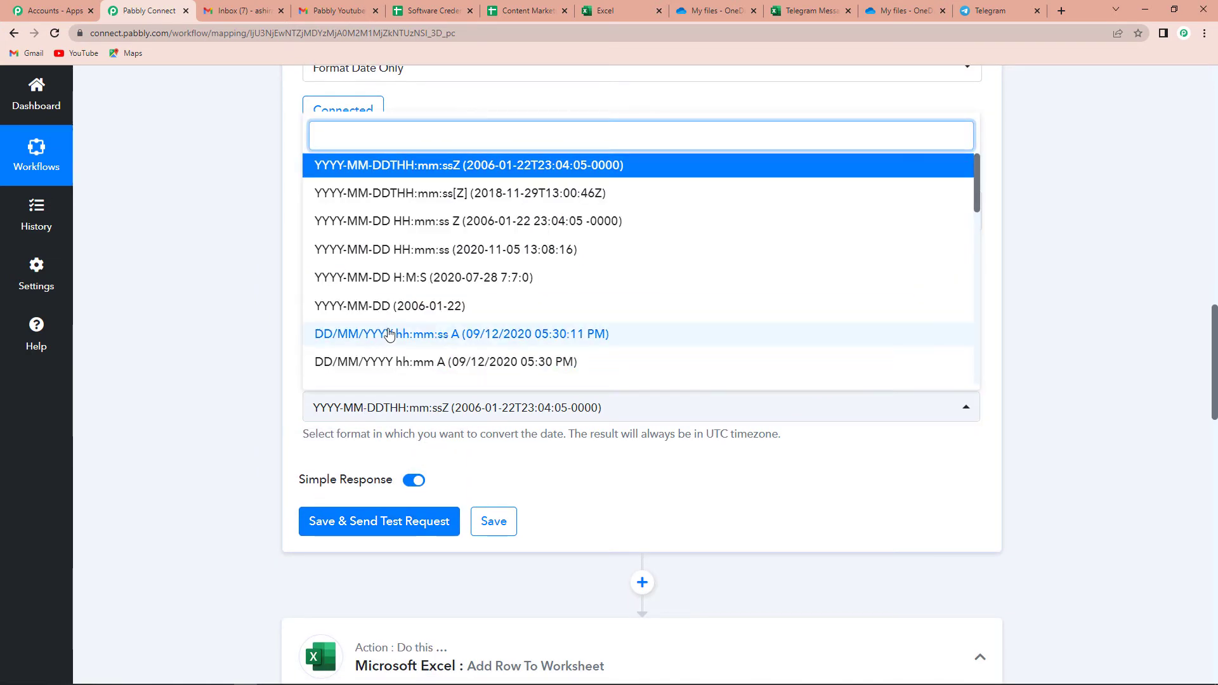
pyautogui.scroll(-1, 394, 317)
pyautogui.scroll(-3, 395, 314)
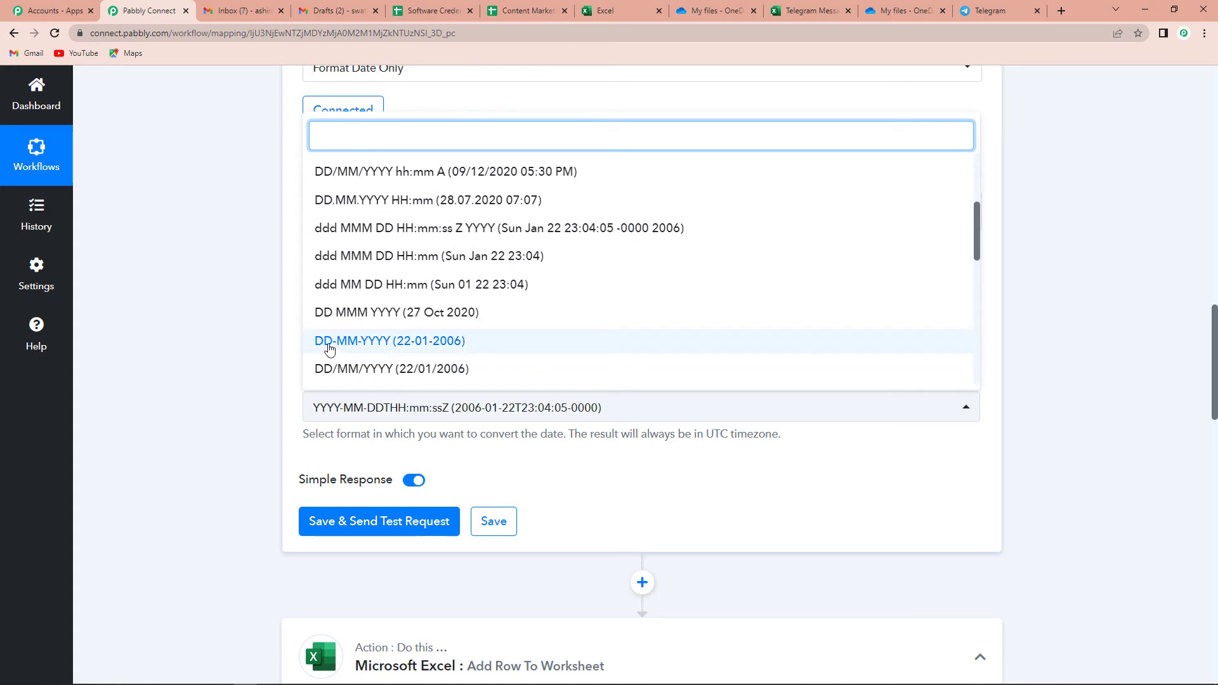
pyautogui.click(380, 345)
pyautogui.scroll(-3, 184, 355)
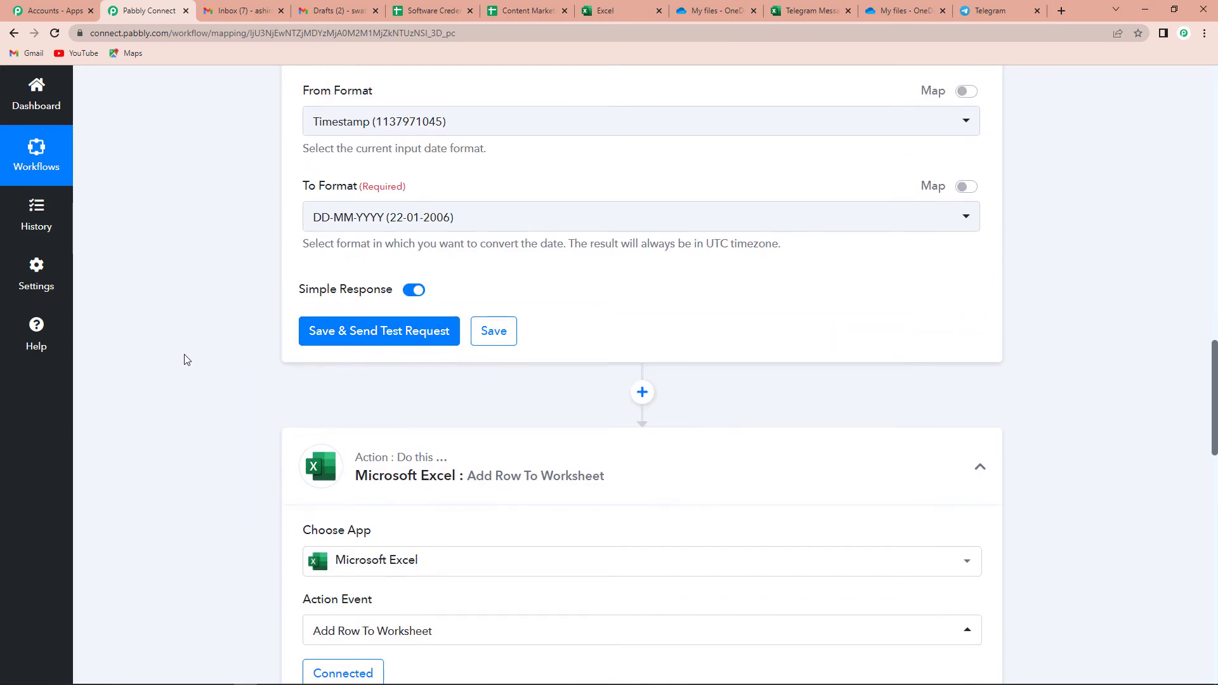
pyautogui.click(354, 336)
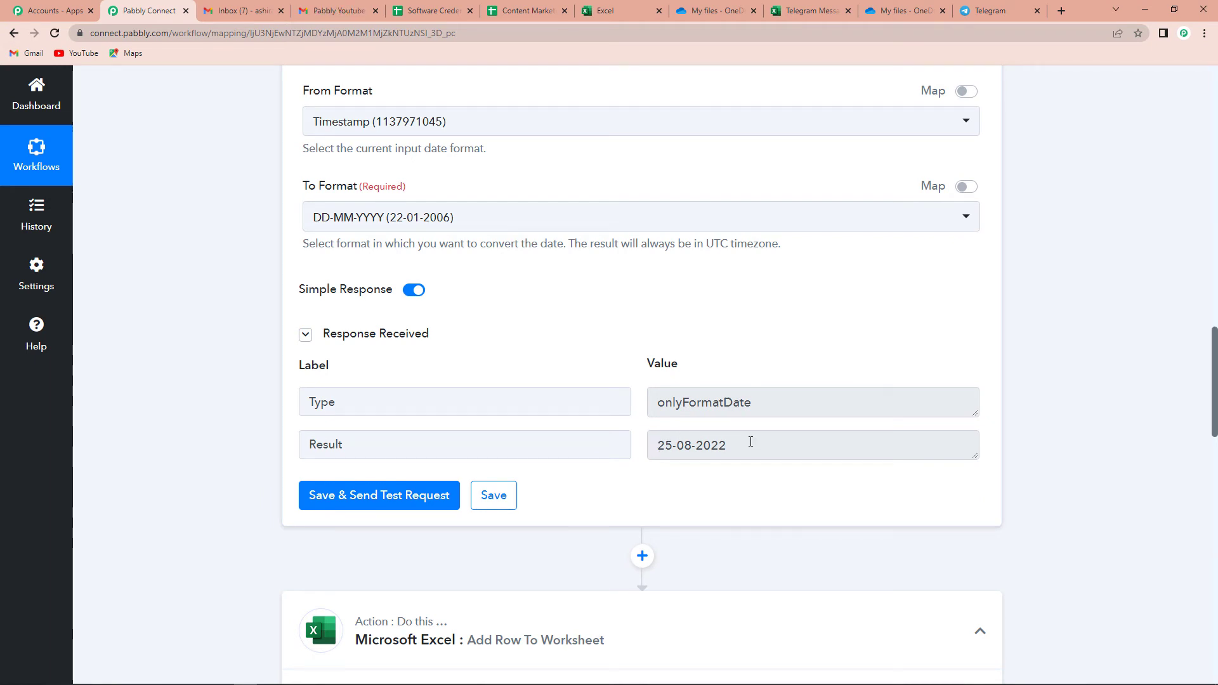
# Reconnect the Excel action with the existing connection Microsoft Excel #47
pyautogui.scroll(-7, 1096, 326)
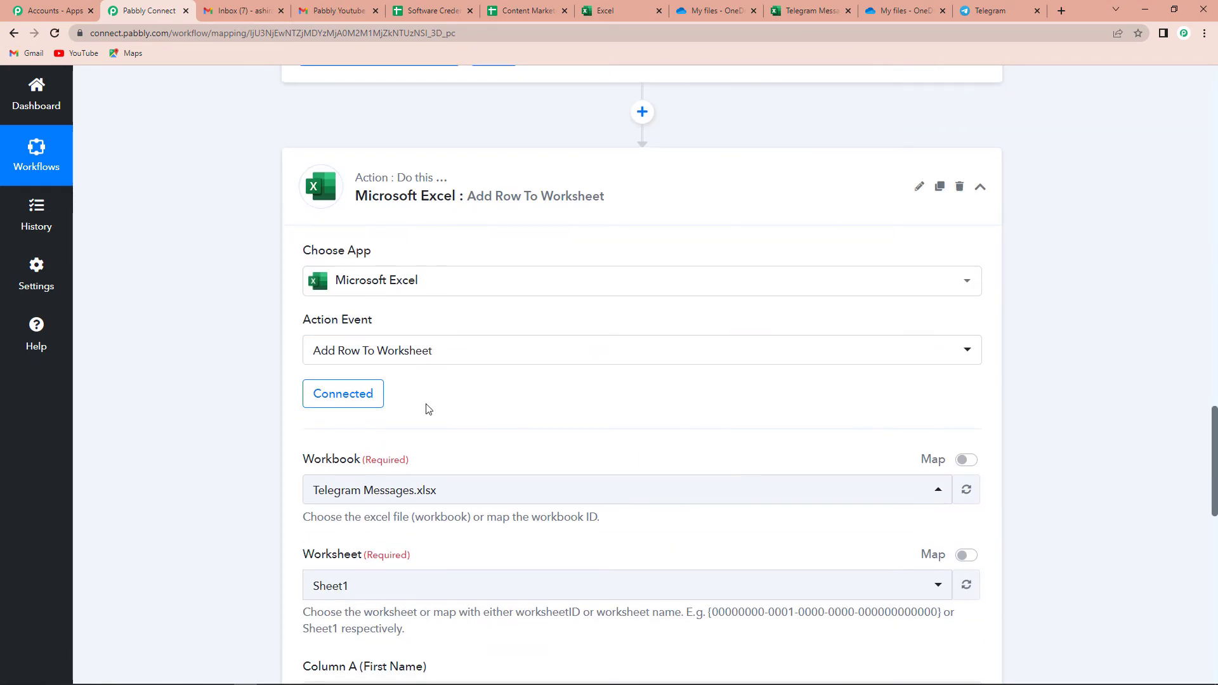
pyautogui.click(359, 404)
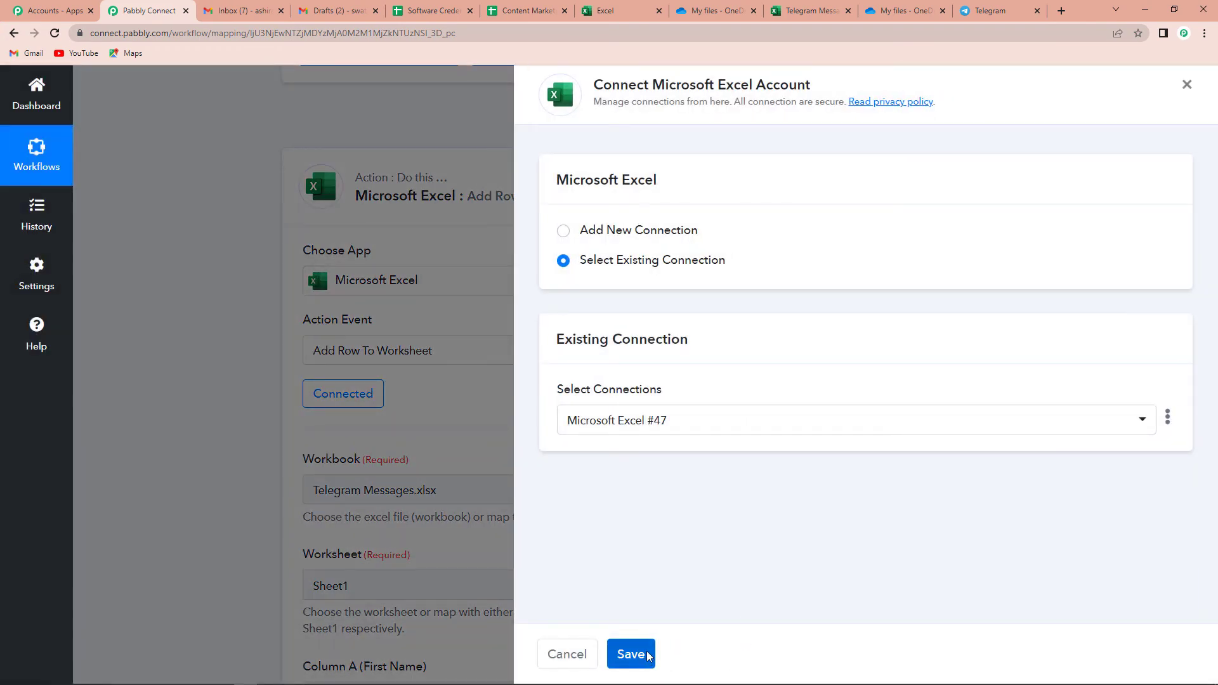
pyautogui.click(641, 656)
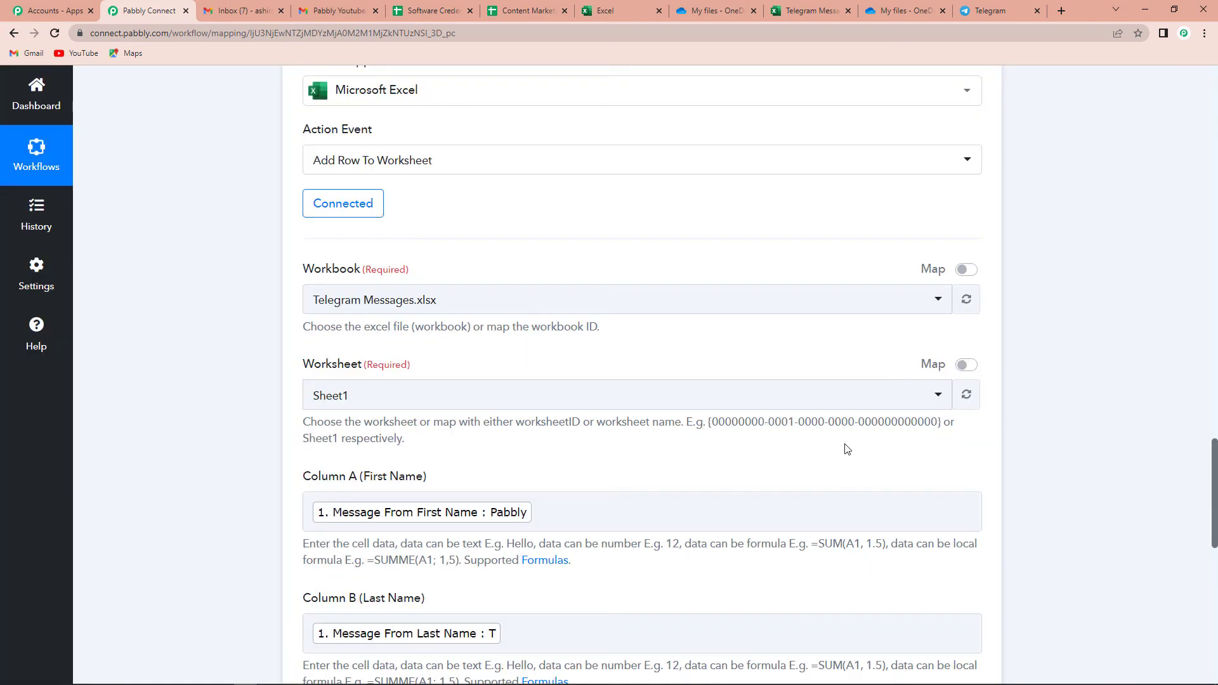
# Map the Date/Time Formatter's Result value into Column D (Date) of the Excel action
pyautogui.scroll(-3, 835, 445)
pyautogui.scroll(-5, 835, 446)
pyautogui.click(376, 381)
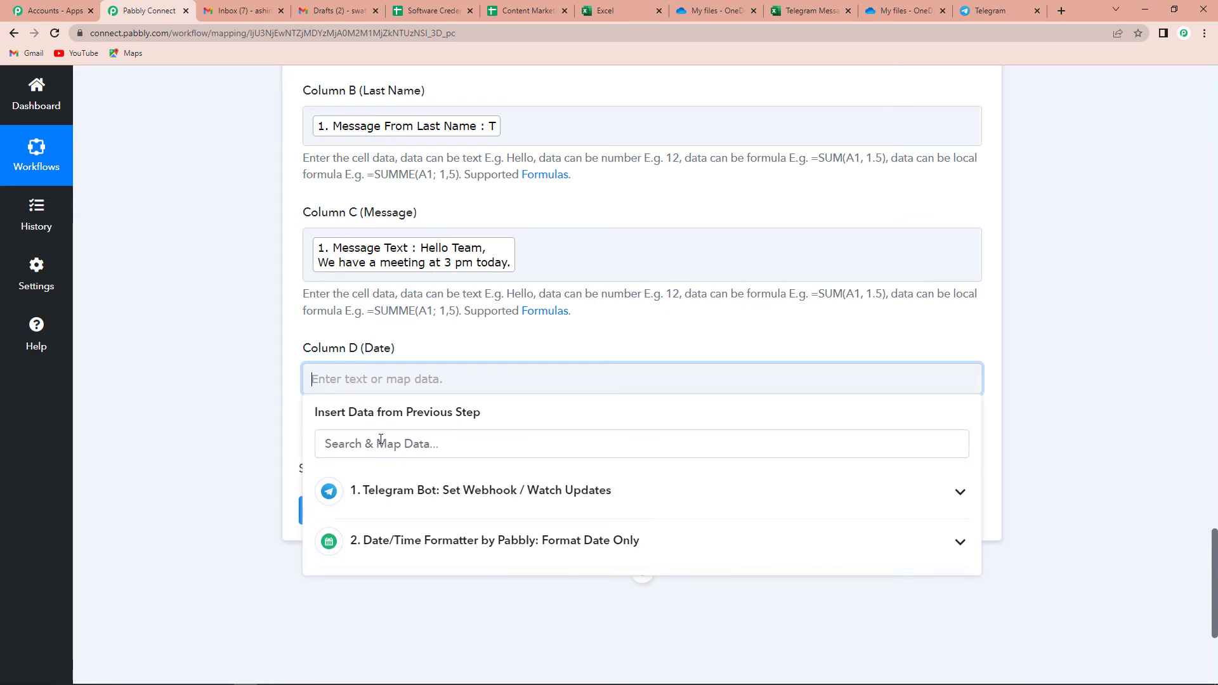
pyautogui.click(419, 539)
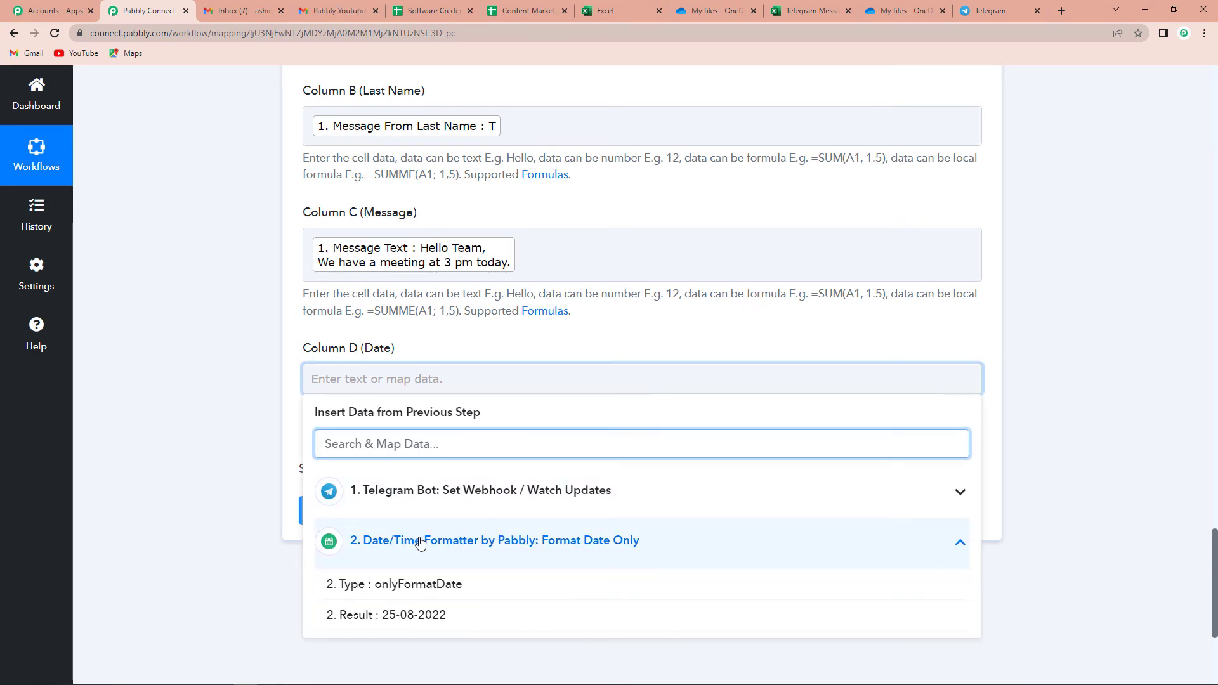
pyautogui.scroll(-1, 431, 549)
pyautogui.click(402, 553)
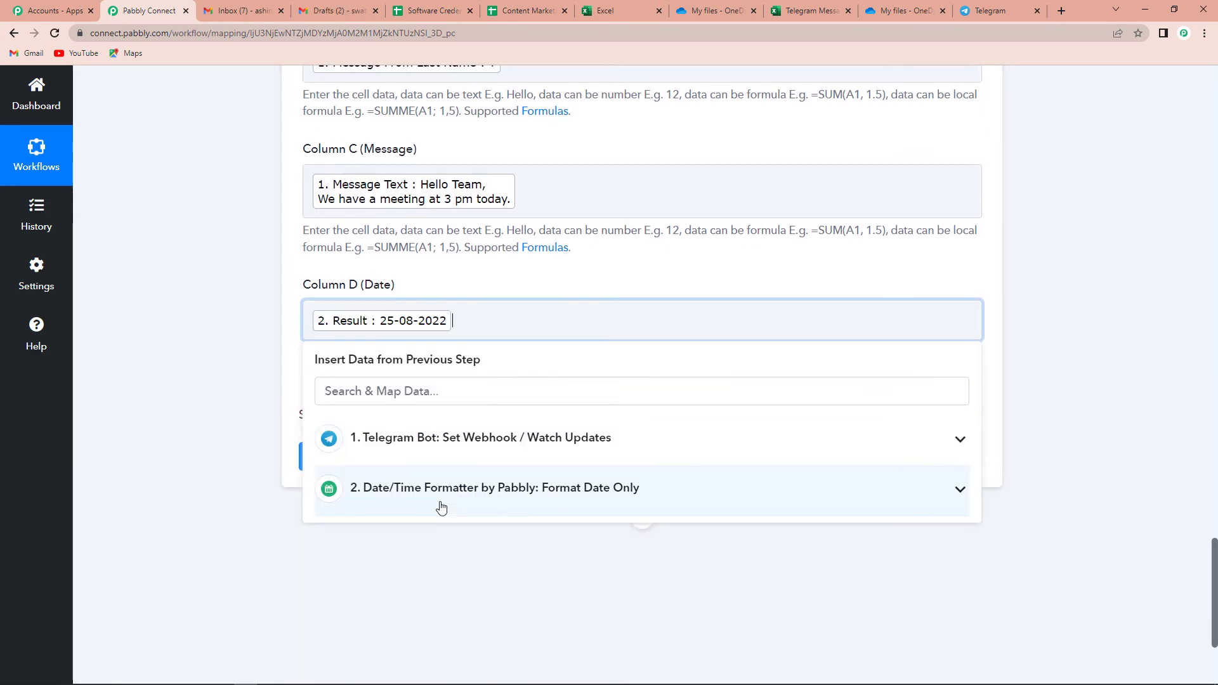
# Save the Excel Add Row To Worksheet action and send a test request
pyautogui.click(268, 564)
pyautogui.click(331, 456)
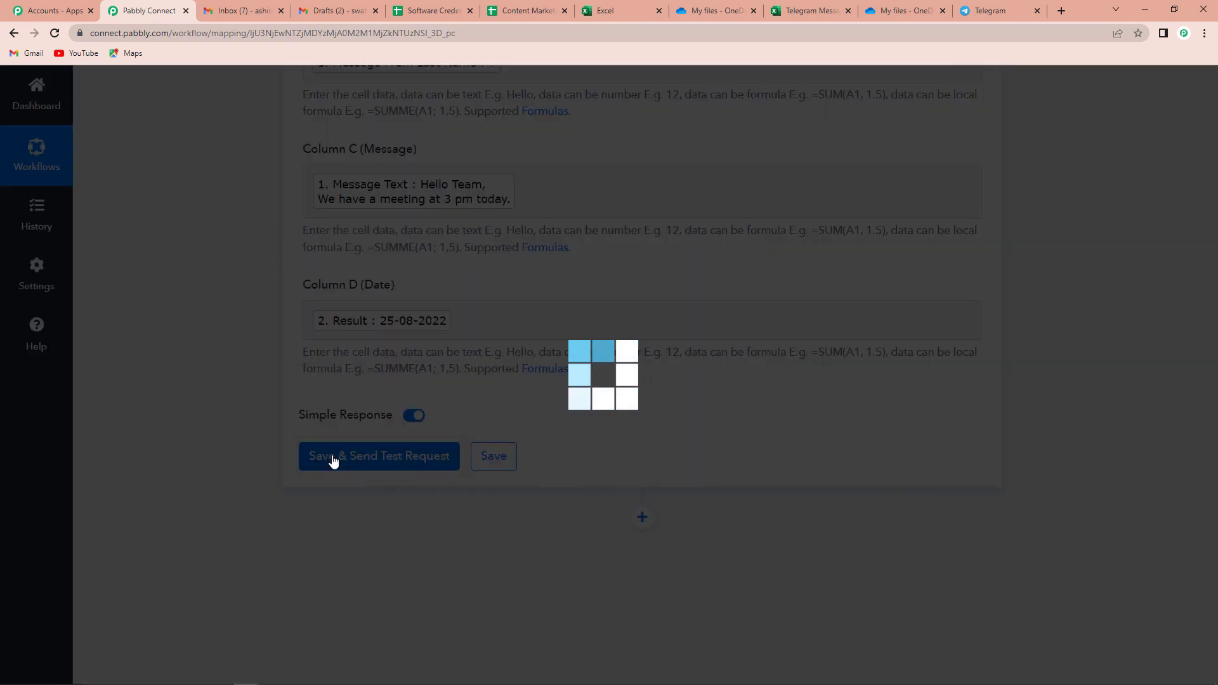
pyautogui.scroll(-5, 1030, 444)
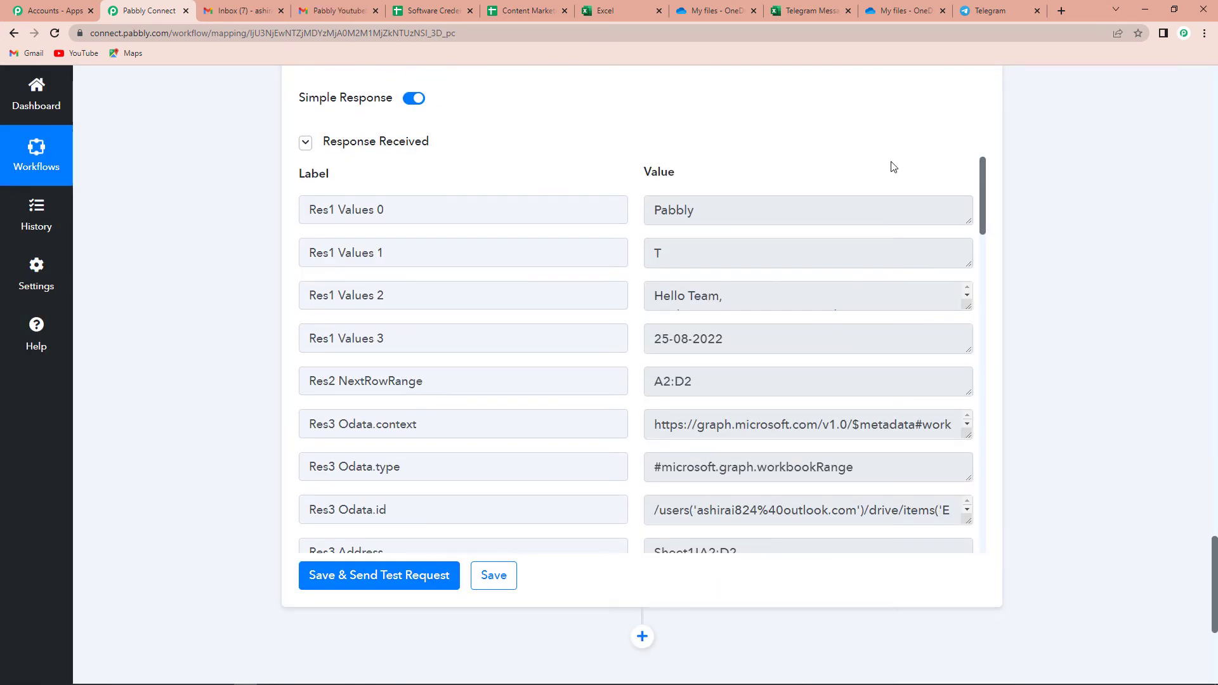
# Reload the Telegram Messages workbook in Excel and widen column D (Date) to fit the full date
pyautogui.click(816, 12)
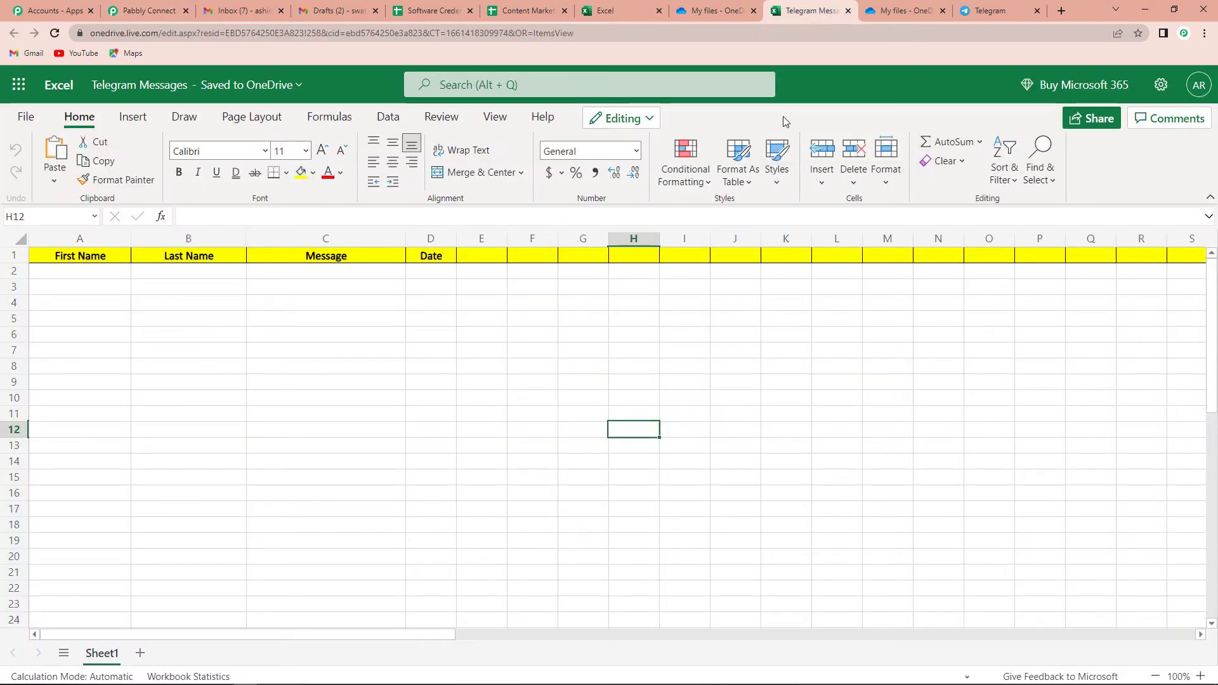
pyautogui.click(55, 33)
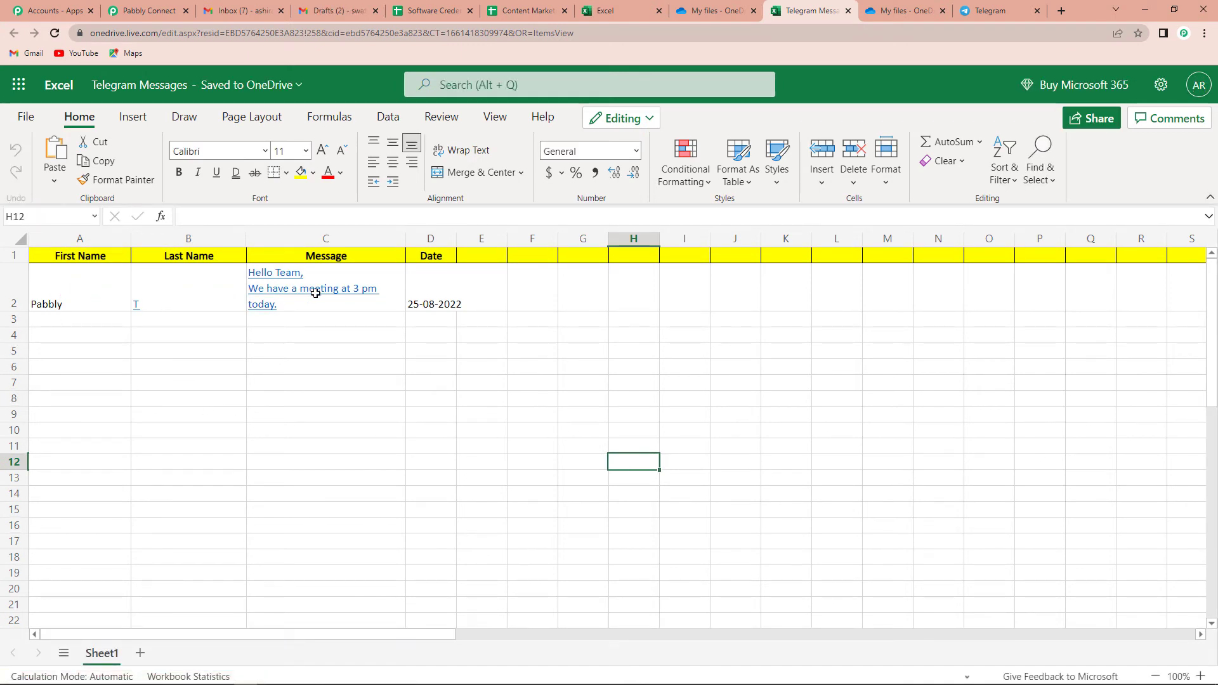
pyautogui.moveTo(454, 236); pyautogui.dragTo(479, 237)
pyautogui.click(619, 347)
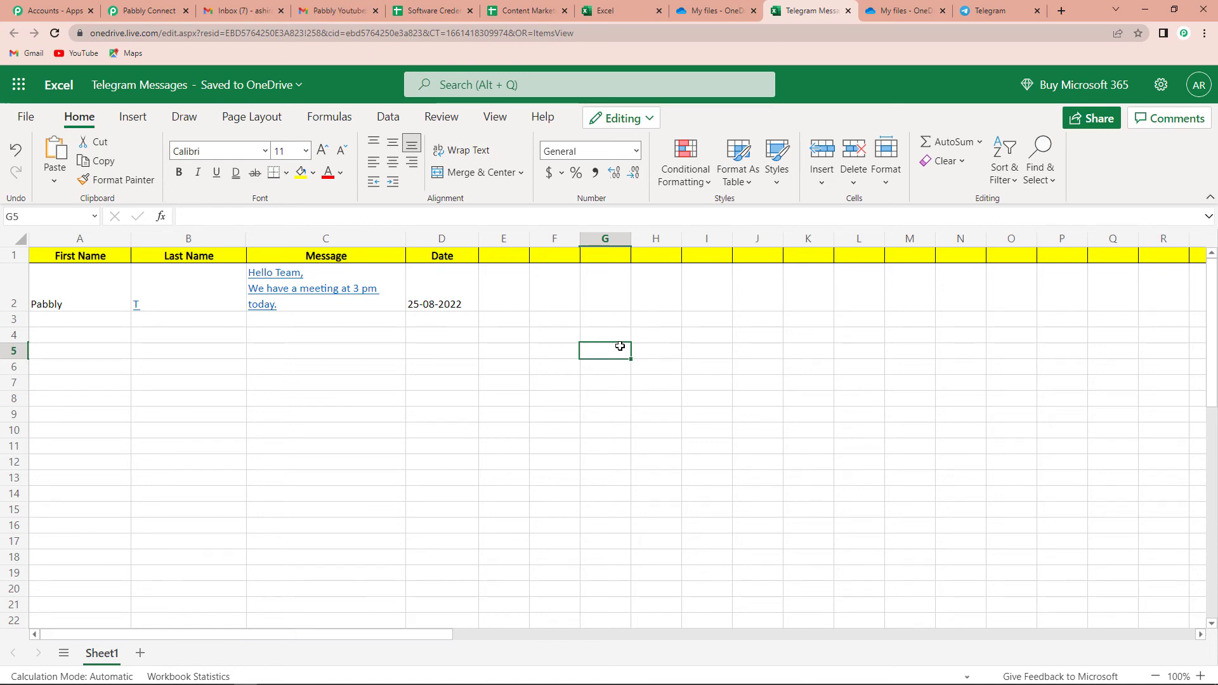
# Send "Hello Team, The meeting is recheduled to 4:30 pm." on two lines to Telegram group Excel Messages1234, and check the Excel worksheet for its row
pyautogui.moveTo(930, 19)
pyautogui.click(989, 11)
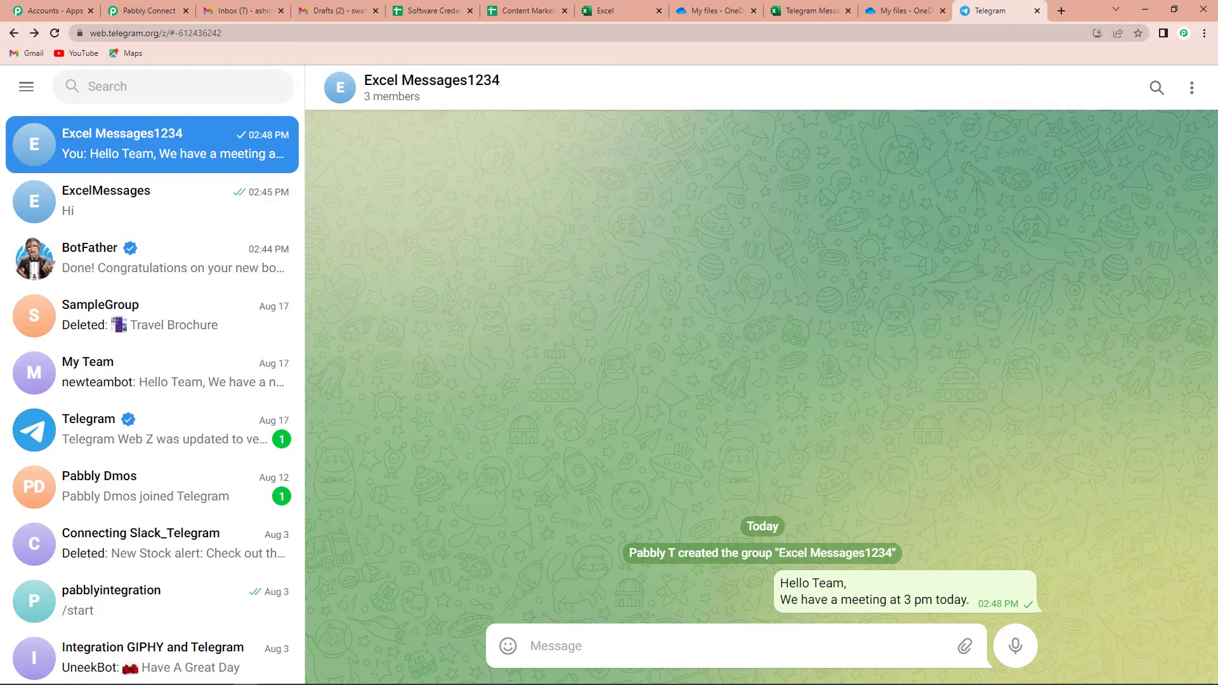
pyautogui.write('Hello Team,')
pyautogui.hotkey('shift', 'Return')
pyautogui.write('Th')
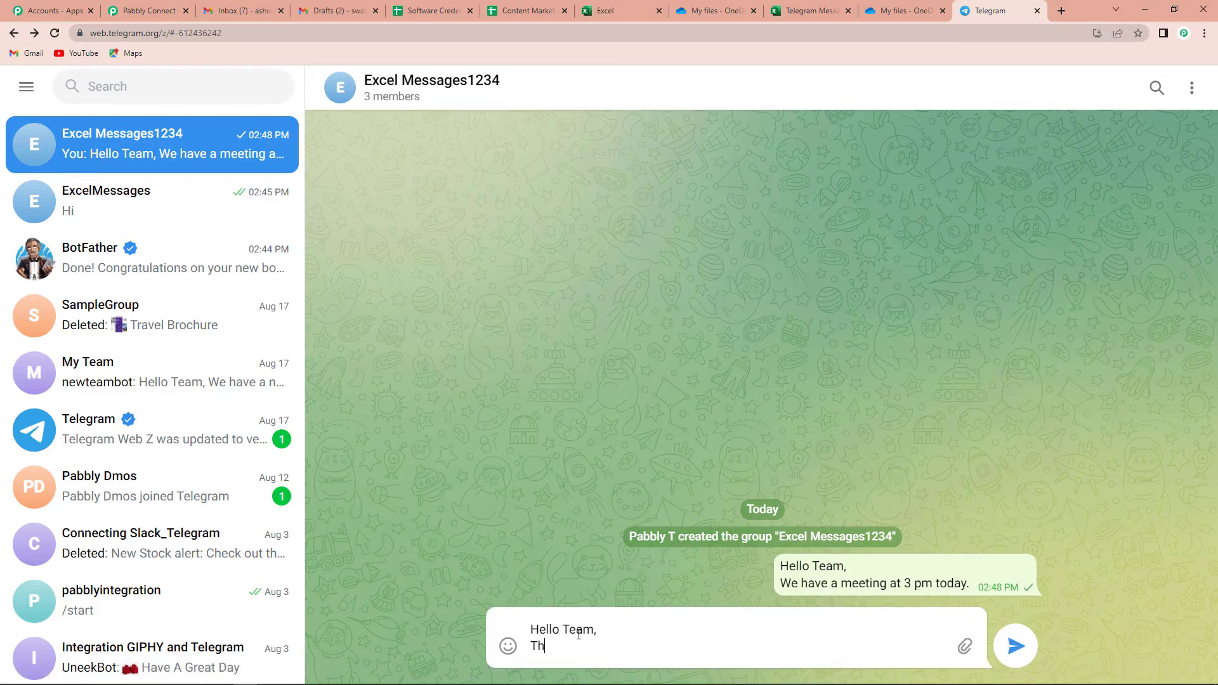
pyautogui.write('e meeting is recheduled')
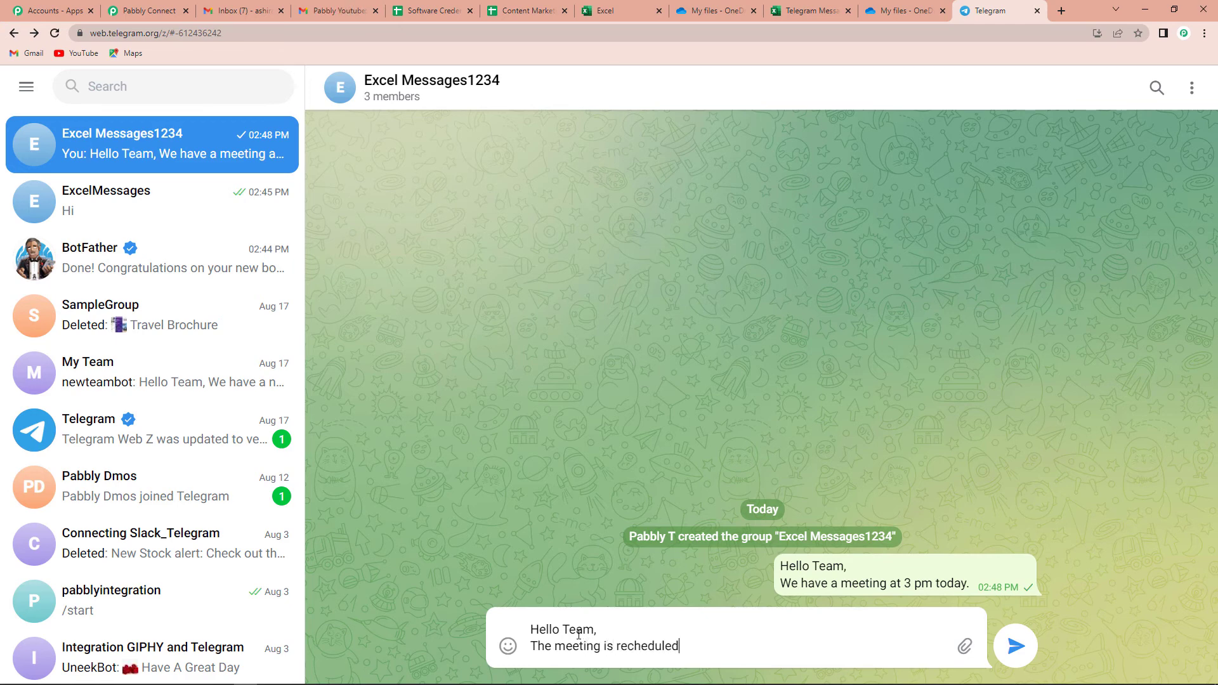
pyautogui.write(' to 4:30 pm.')
pyautogui.press('Return')
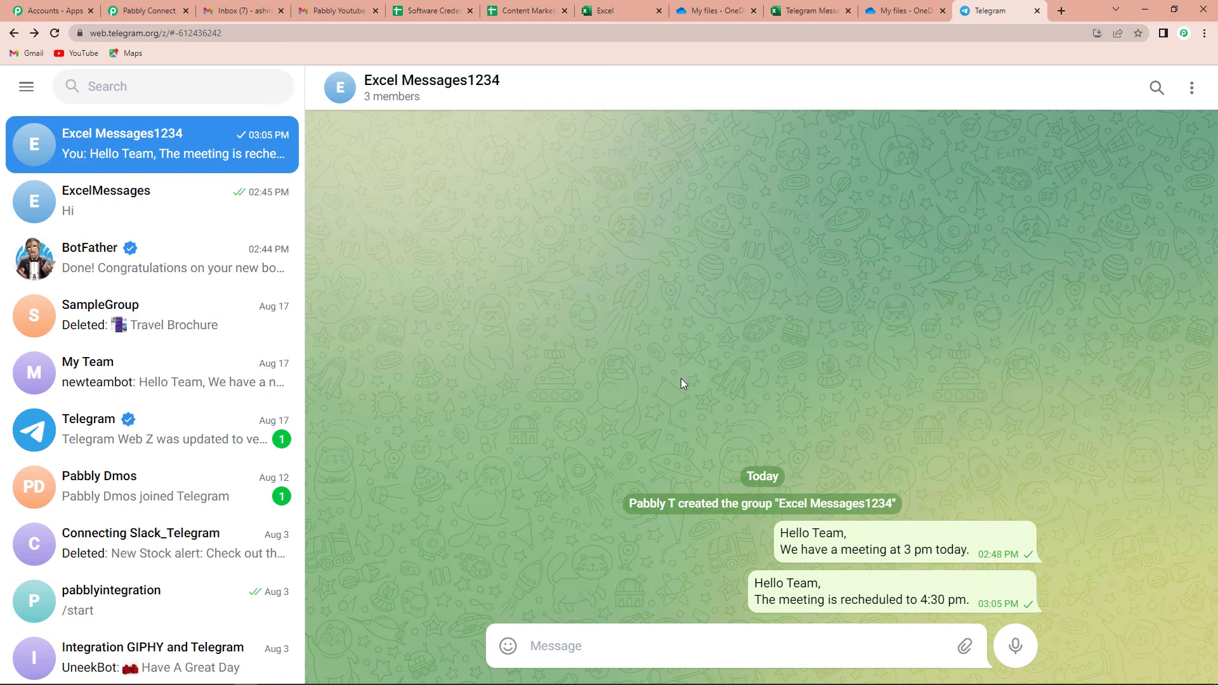
pyautogui.click(804, 10)
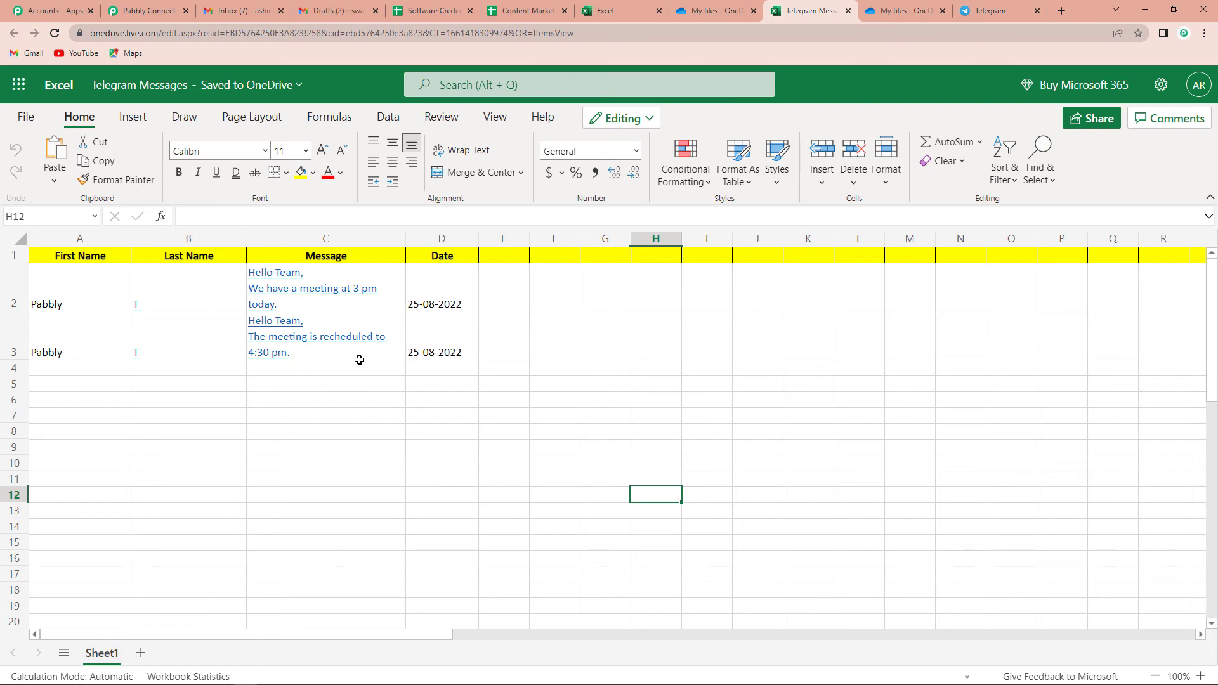
pyautogui.click(258, 444)
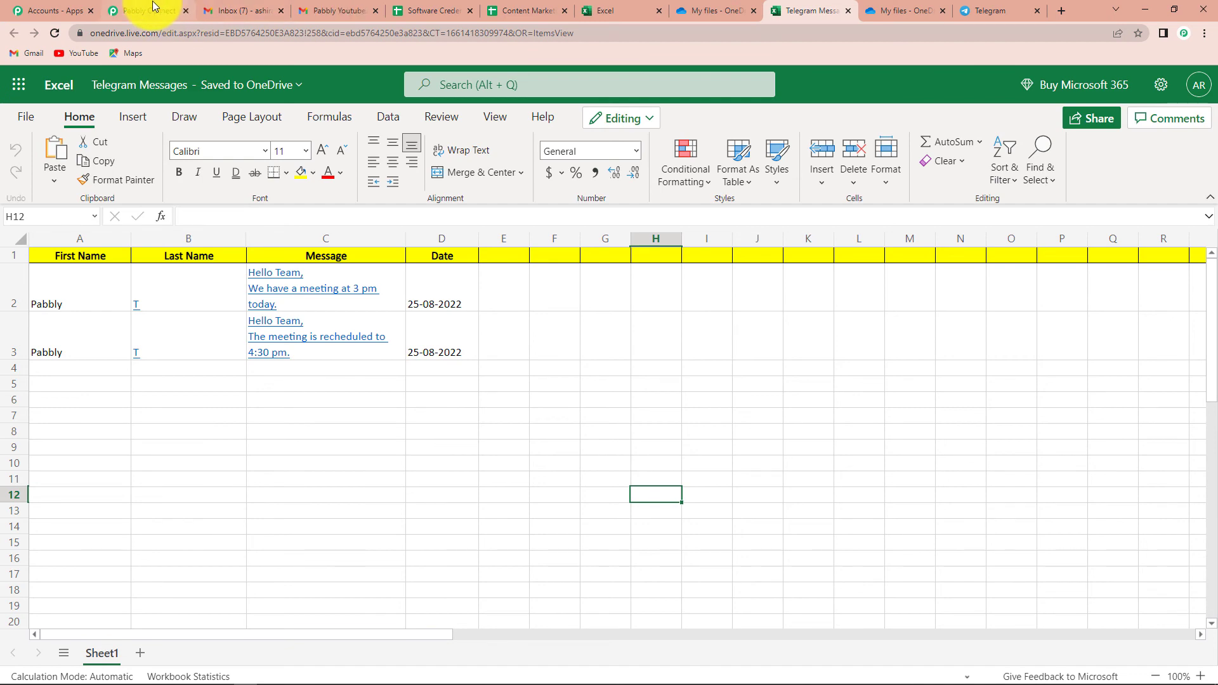
# Return to Pabbly Connect and collapse the Excel, Date/Time Formatter and Telegram Bot steps to review the whole workflow
pyautogui.click(152, 11)
pyautogui.scroll(20, 1119, 273)
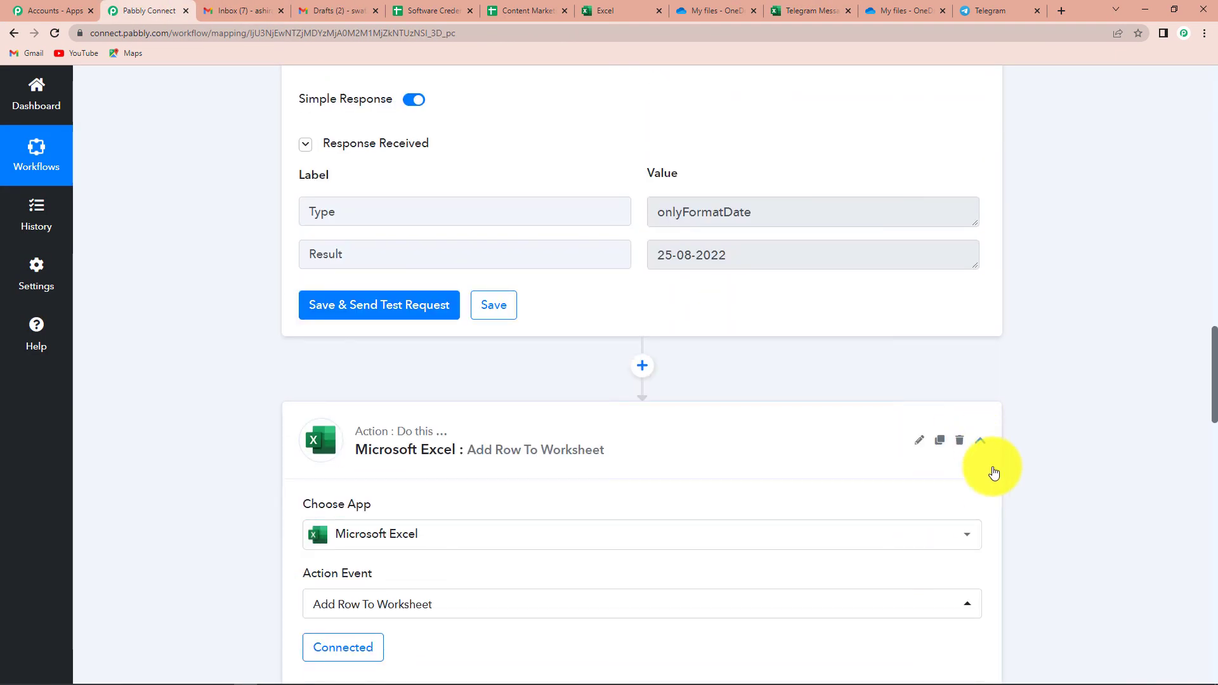
pyautogui.click(980, 441)
pyautogui.scroll(7, 1054, 472)
pyautogui.scroll(5, 1054, 470)
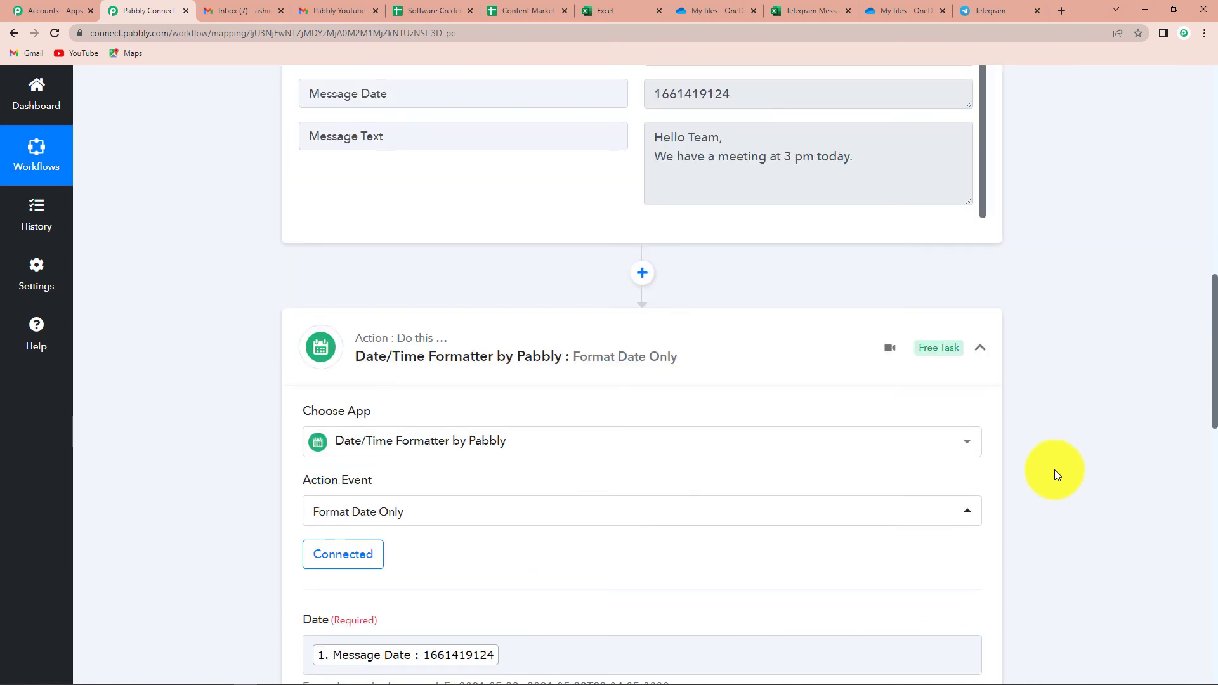
pyautogui.click(981, 351)
pyautogui.scroll(2, 1027, 387)
pyautogui.scroll(10, 1032, 397)
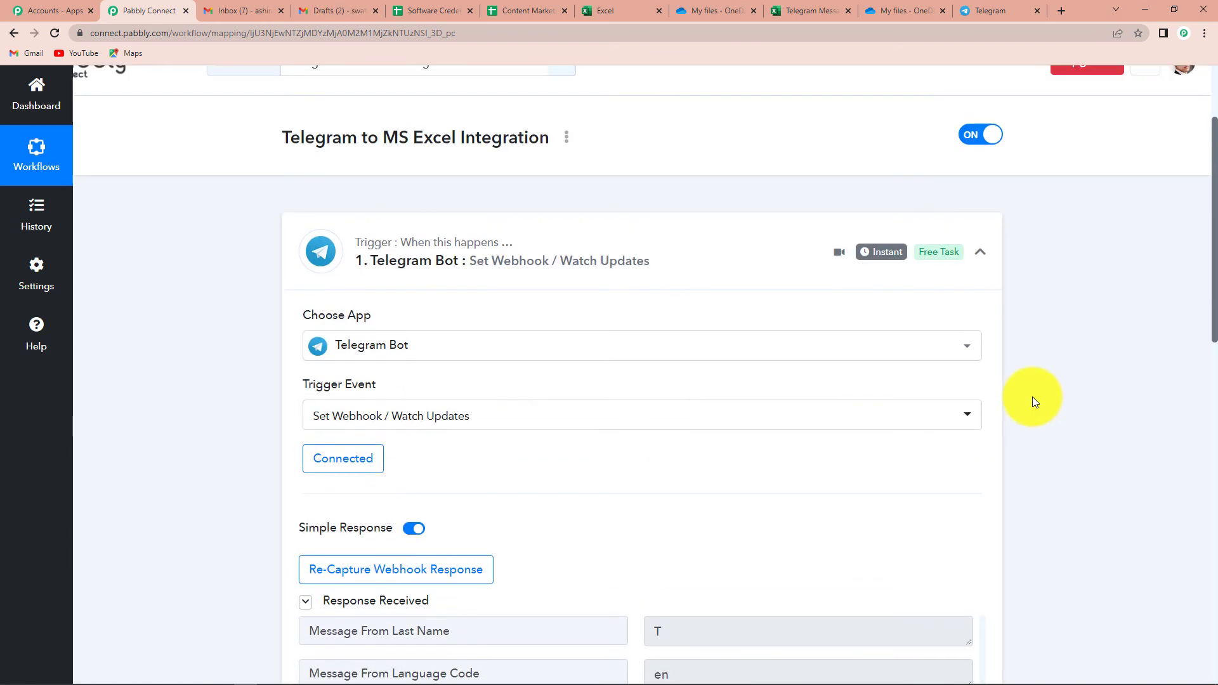
pyautogui.click(1079, 420)
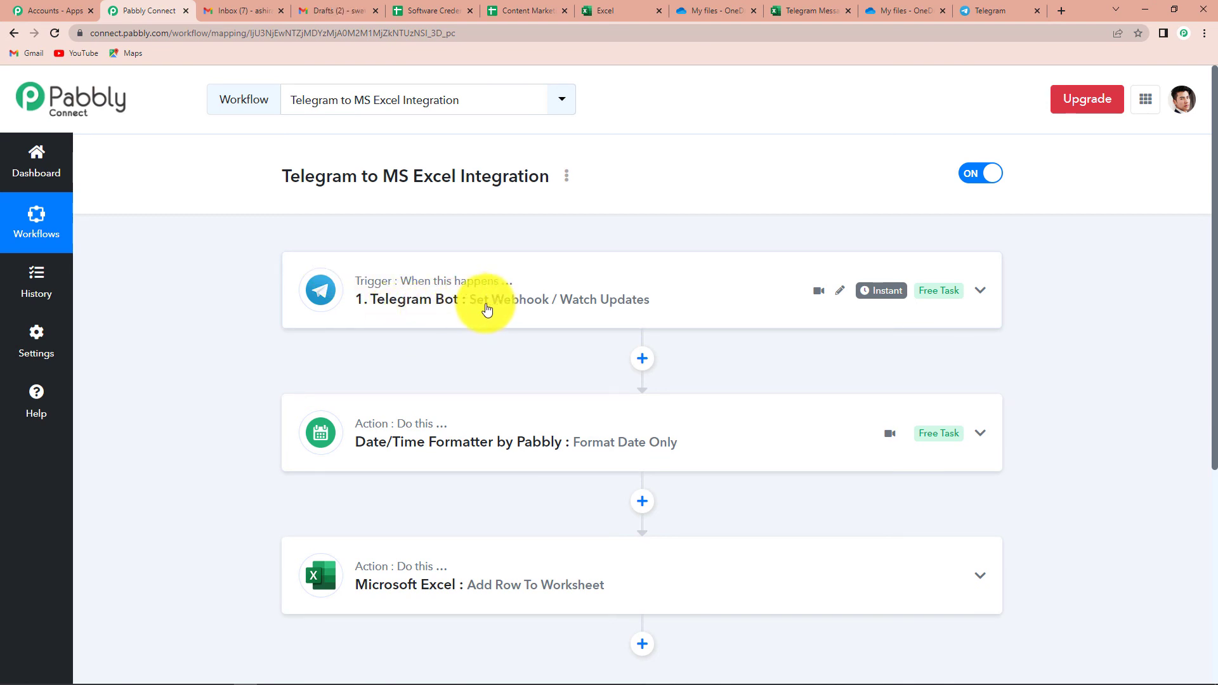
pyautogui.scroll(-2, 652, 314)
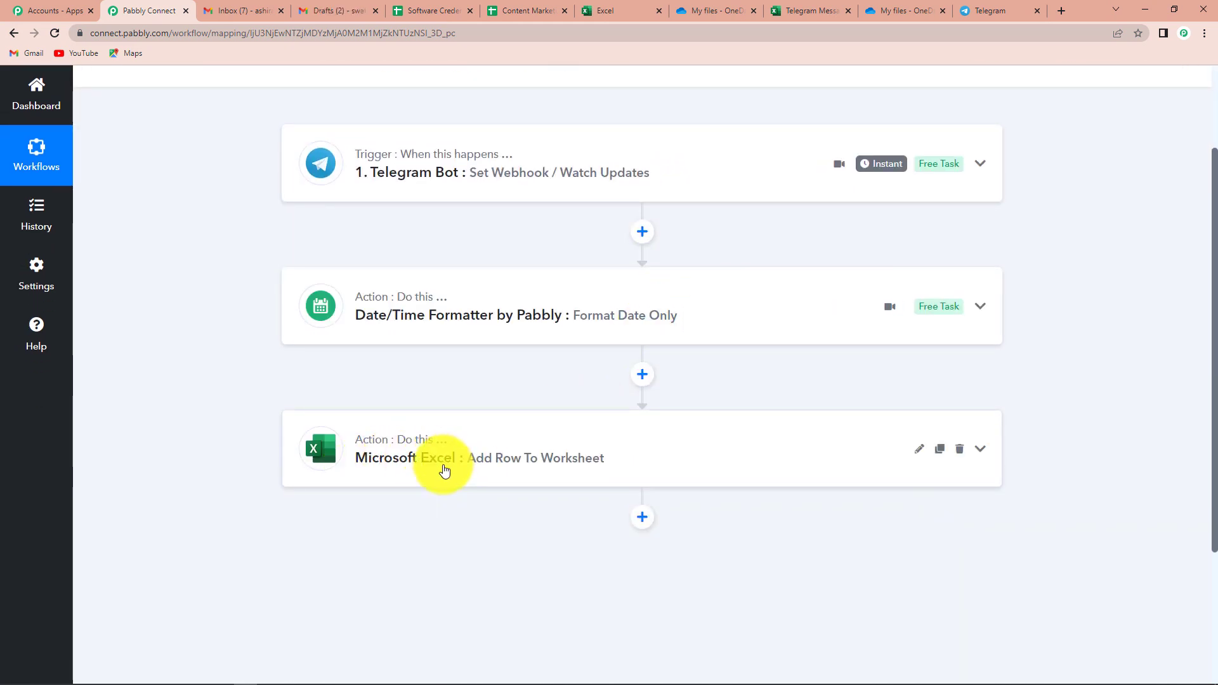